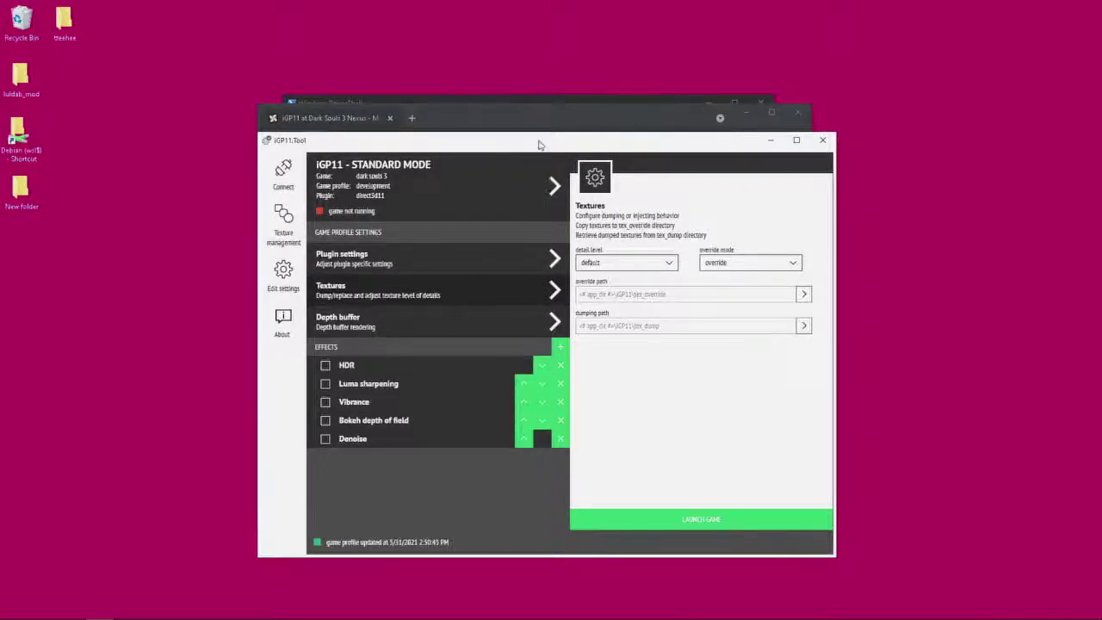
Bring up the iGP11 page on Nexus Mods, highlight its web address, and return to iGP11 Tool
{"action": "left_click", "coordinate": [528, 116]}
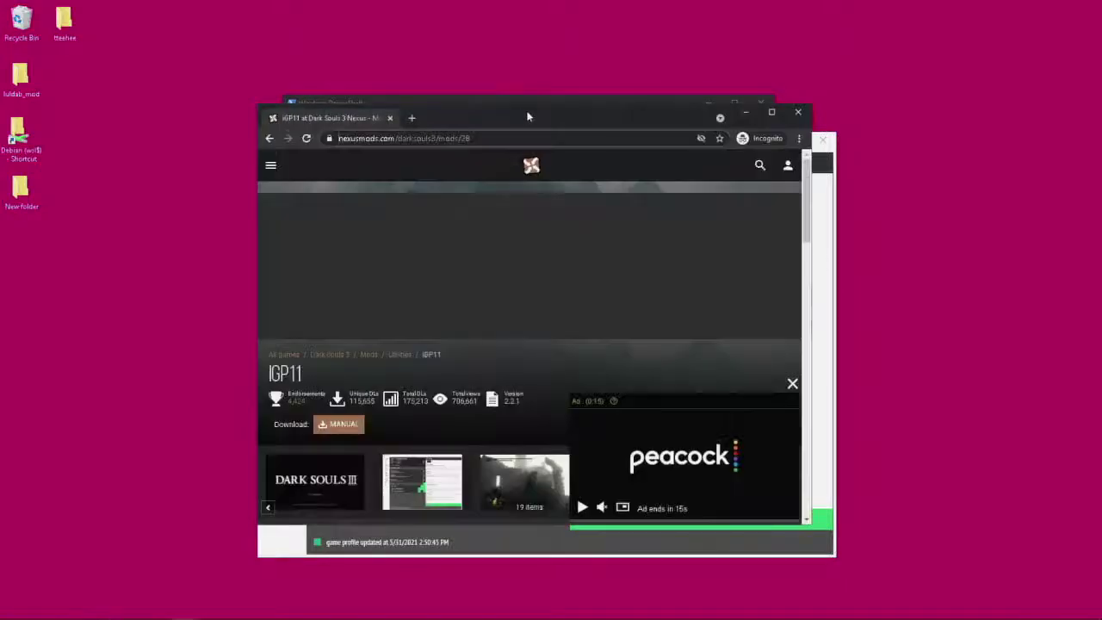
{"action": "left_click", "coordinate": [374, 142]}
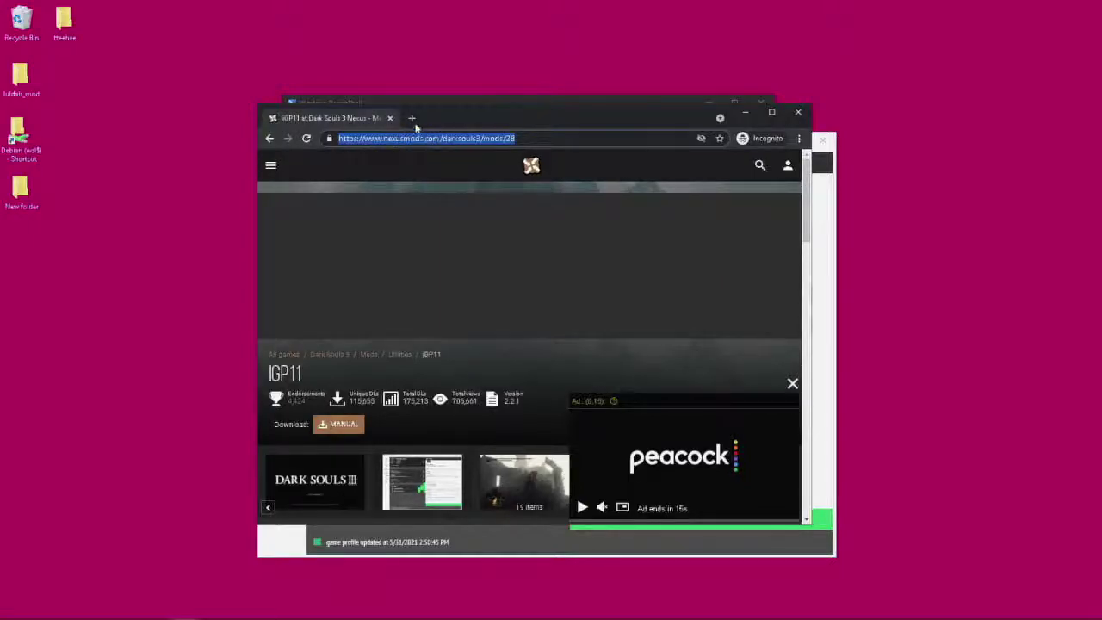
{"action": "left_click", "coordinate": [834, 251]}
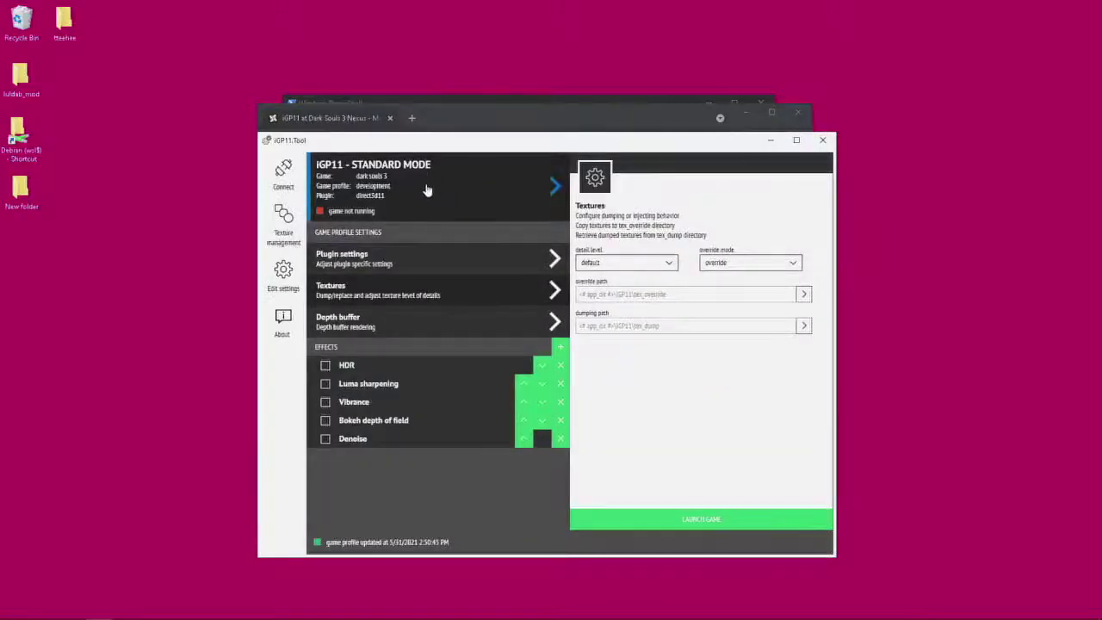
View the executable's folder path from the Dark Souls 3 game settings, then close the browser and the file dialog without choosing a file
{"action": "left_click", "coordinate": [365, 179]}
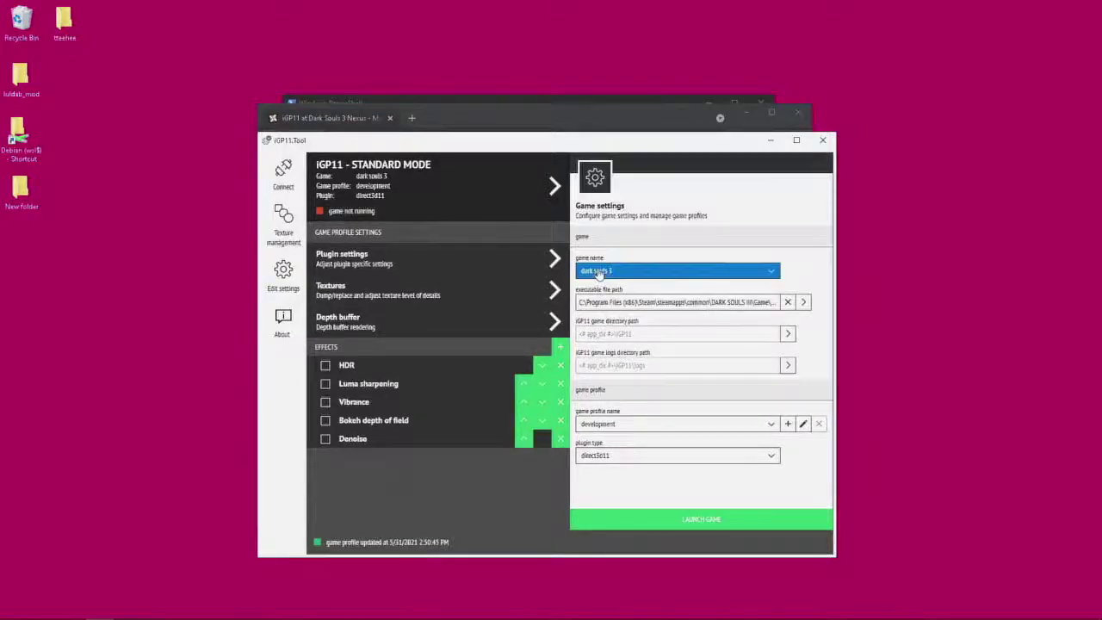
{"action": "left_click", "coordinate": [643, 310]}
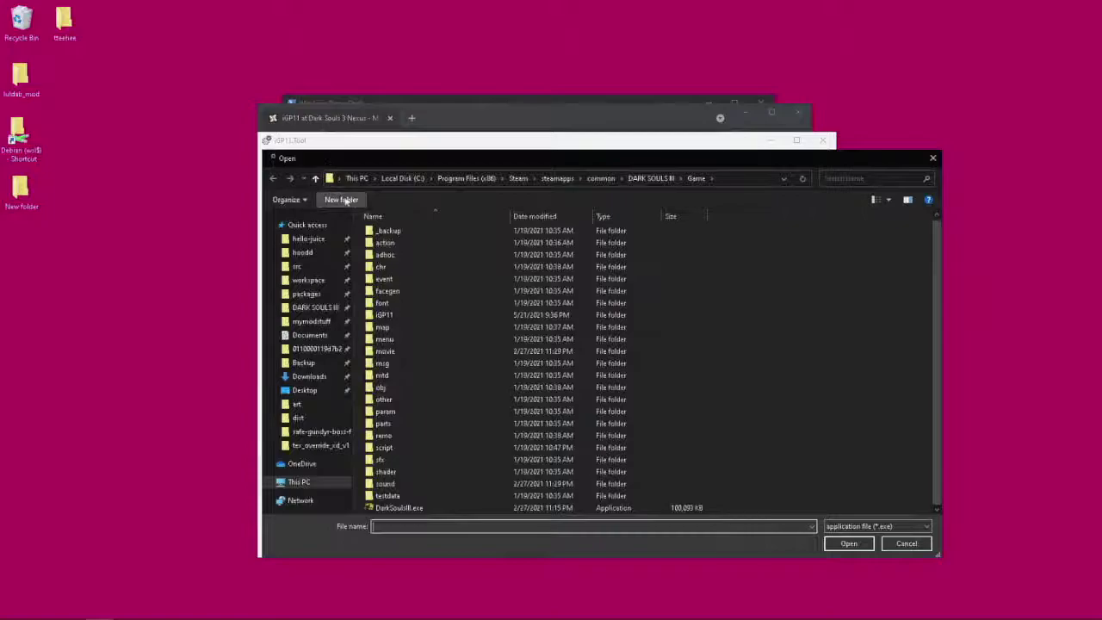
{"action": "left_click", "coordinate": [754, 178]}
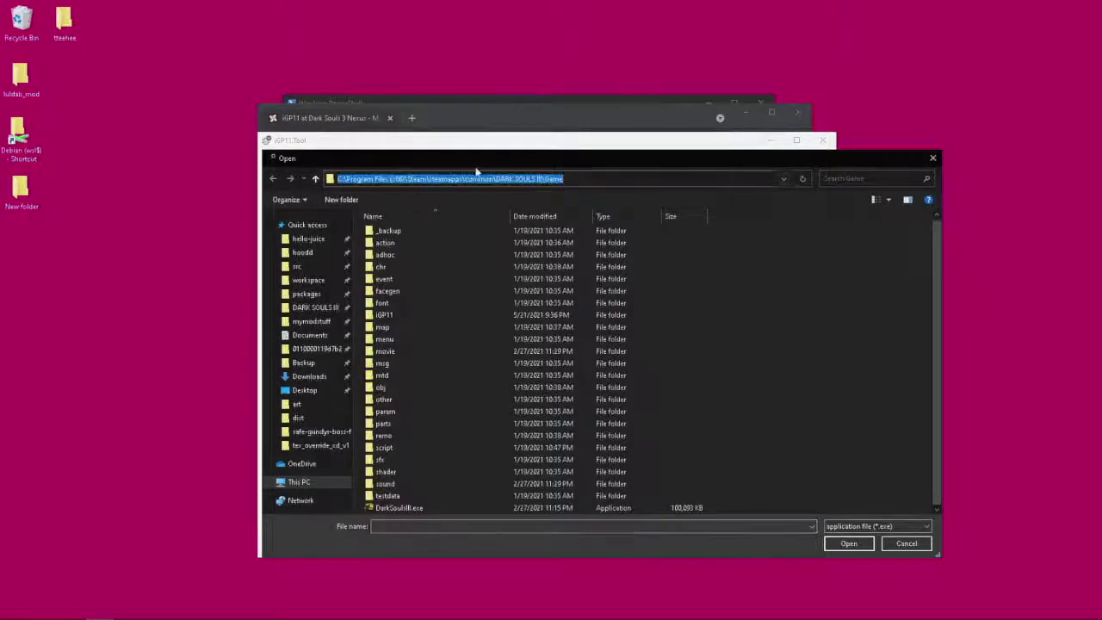
{"action": "left_click", "coordinate": [652, 126]}
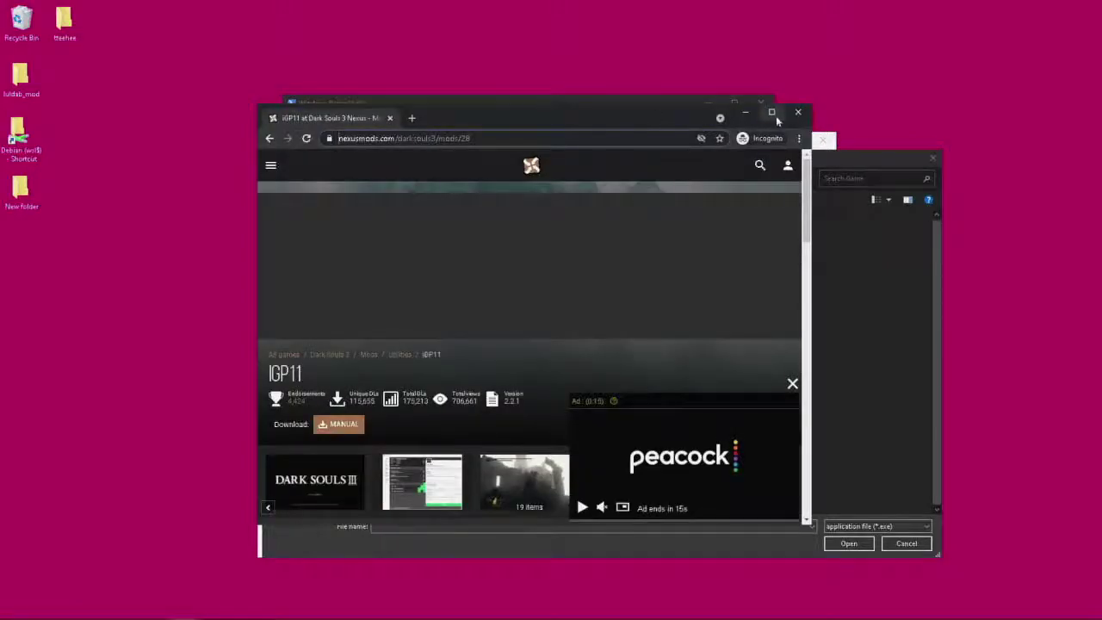
{"action": "left_click", "coordinate": [798, 113]}
{"action": "left_click_drag", "start_coordinate": [748, 162], "coordinate": [742, 170]}
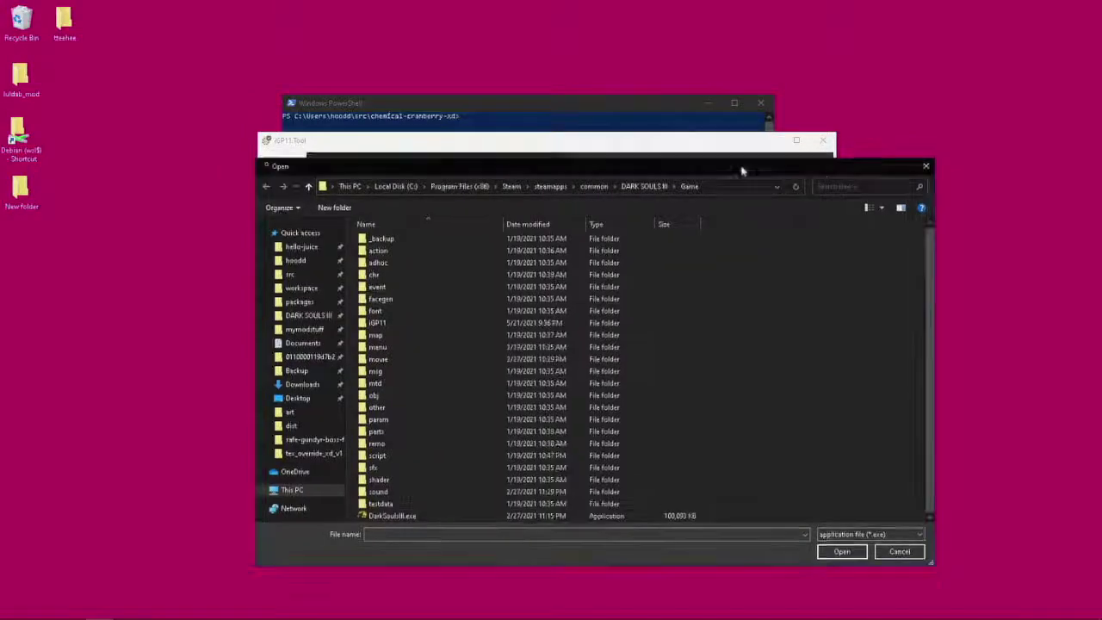
{"action": "left_click", "coordinate": [926, 165]}
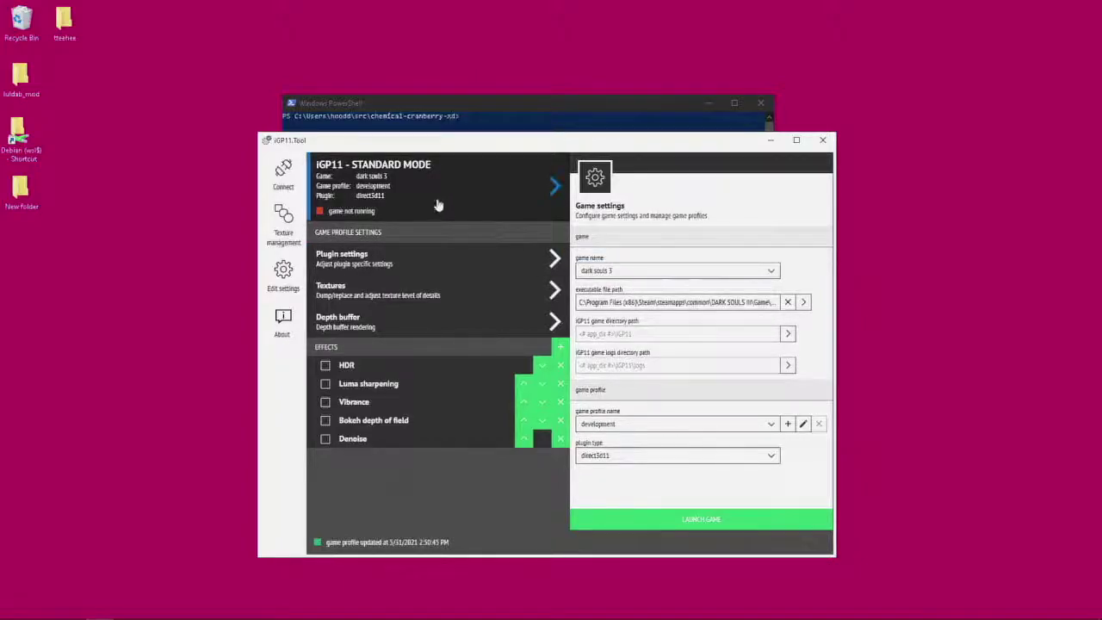
Open the profile's texture settings and check the available override modes
{"action": "left_click", "coordinate": [369, 296]}
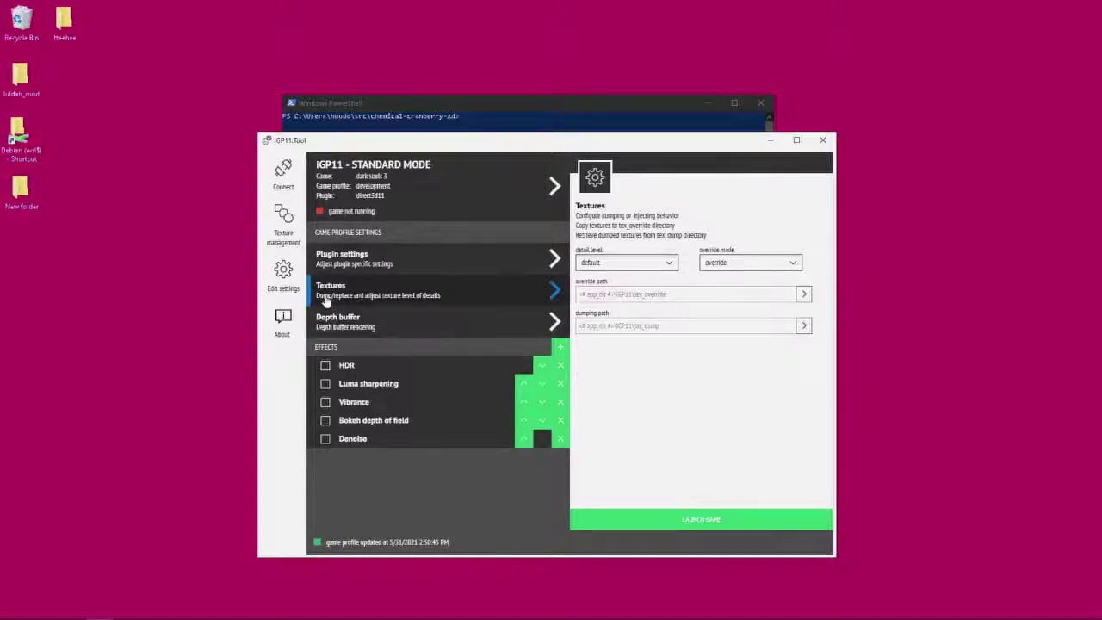
{"action": "left_click", "coordinate": [731, 263]}
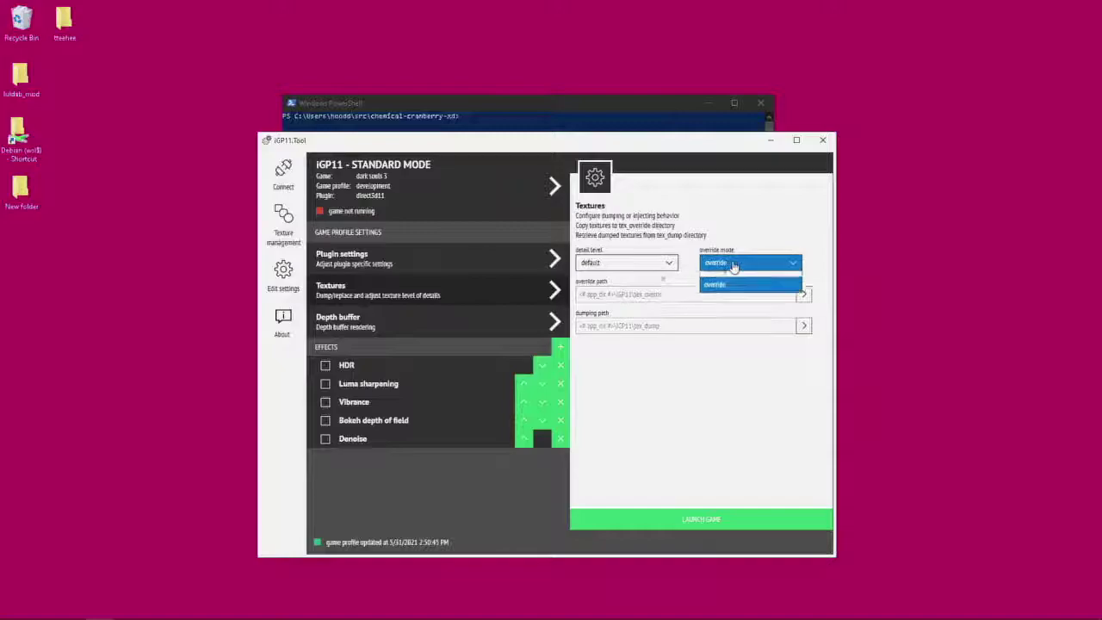
{"action": "left_click", "coordinate": [749, 263]}
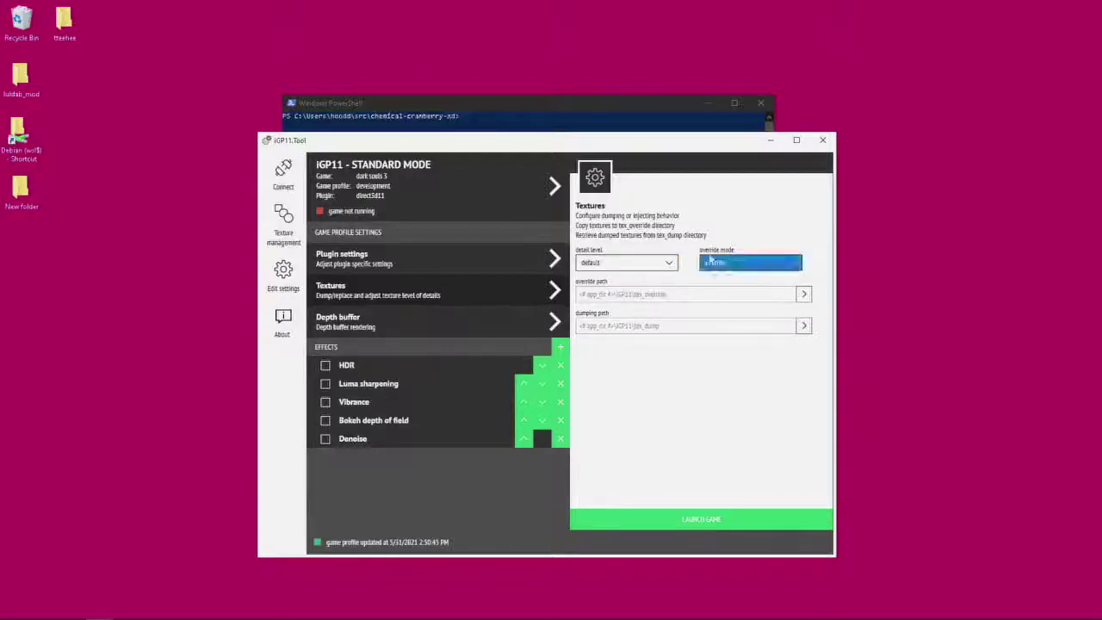
Examine the DDS texture files in the override path's folder and close the folder window
{"action": "left_click", "coordinate": [803, 293]}
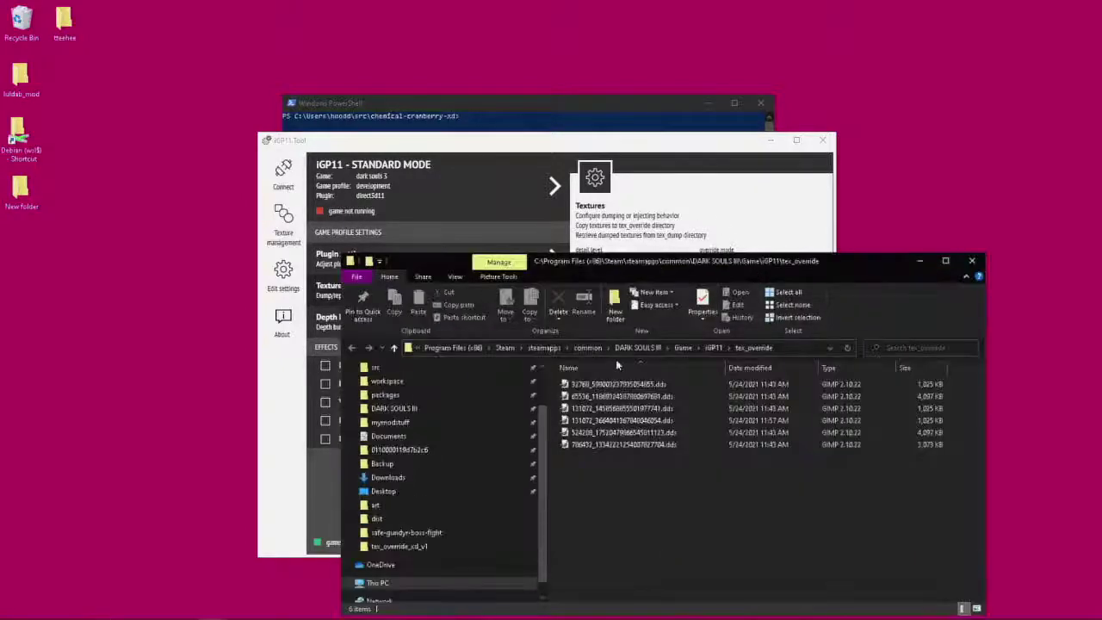
{"action": "left_click_drag", "start_coordinate": [681, 272], "coordinate": [634, 121]}
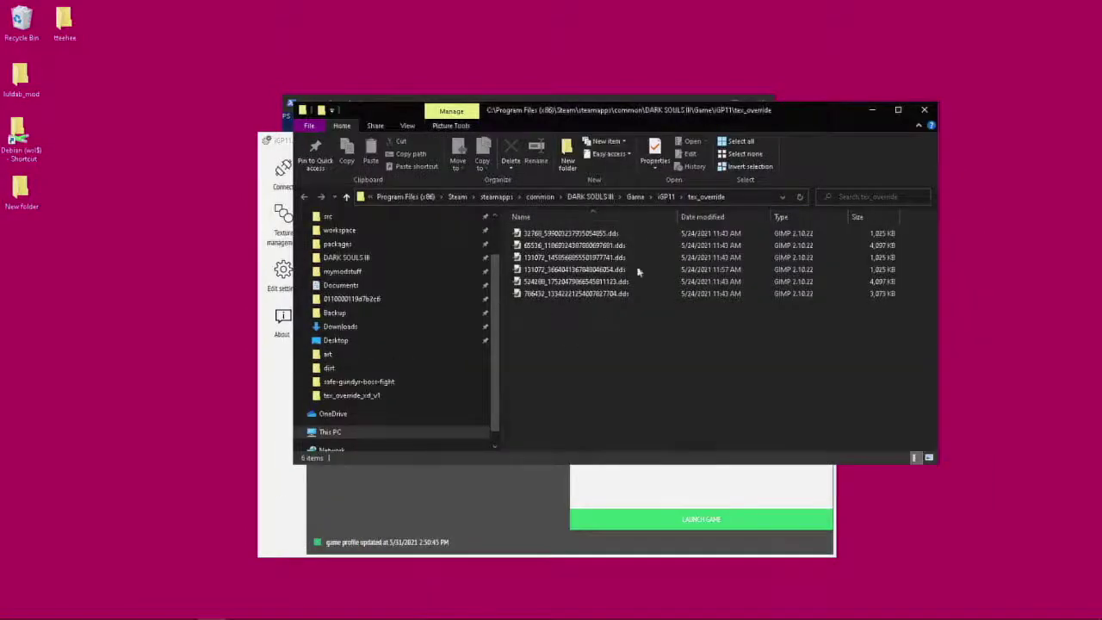
{"action": "left_click", "coordinate": [924, 110]}
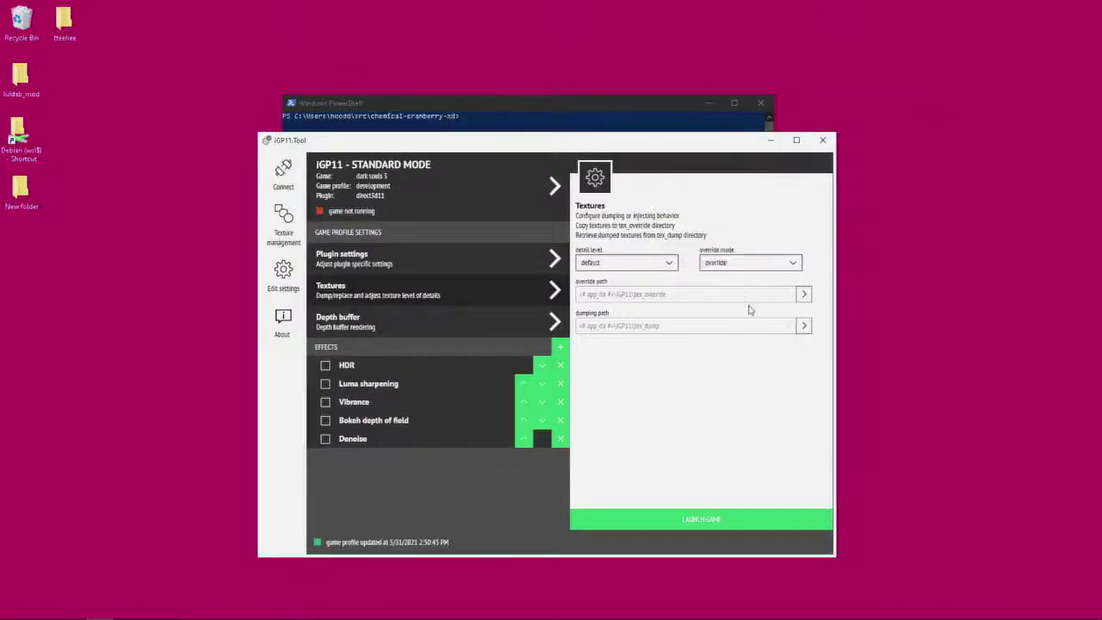
{"action": "left_click", "coordinate": [803, 293]}
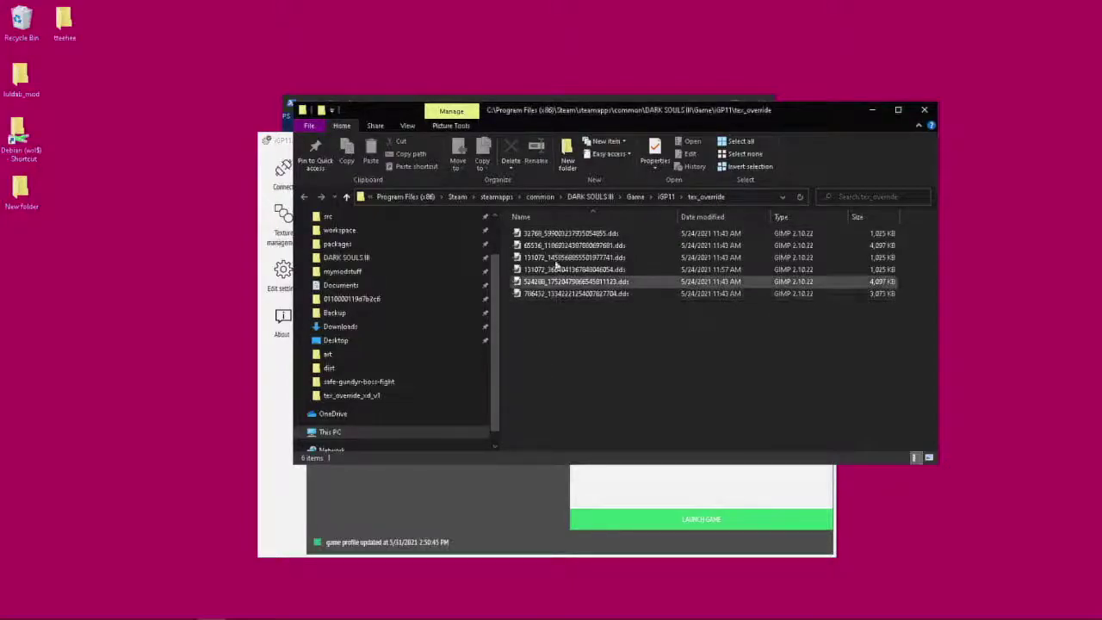
{"action": "left_click_drag", "start_coordinate": [599, 368], "coordinate": [576, 310]}
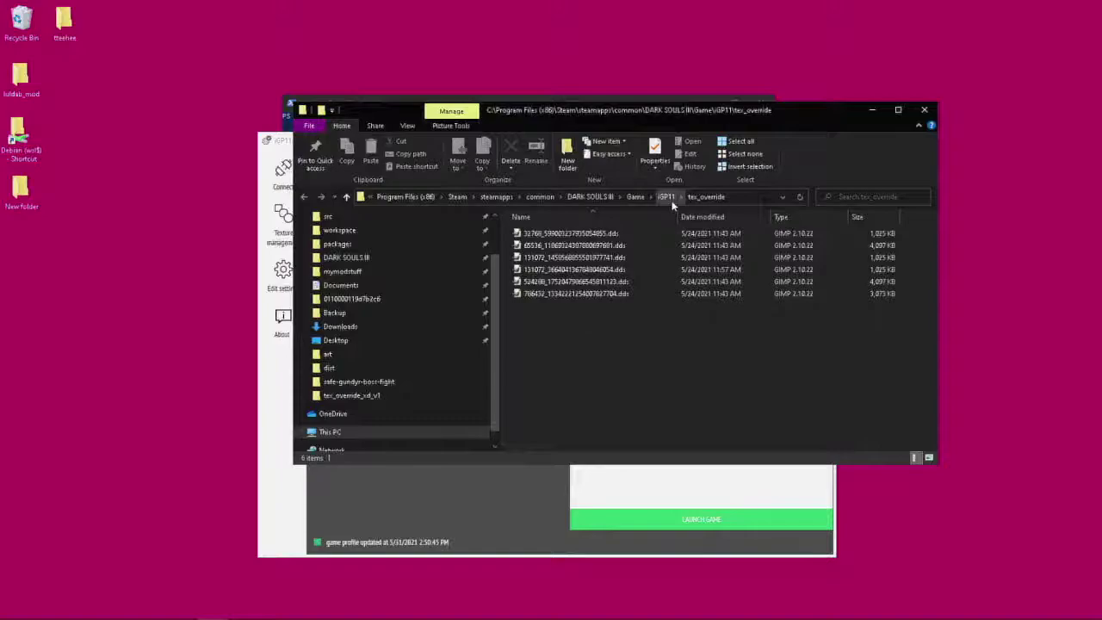
{"action": "left_click", "coordinate": [929, 110]}
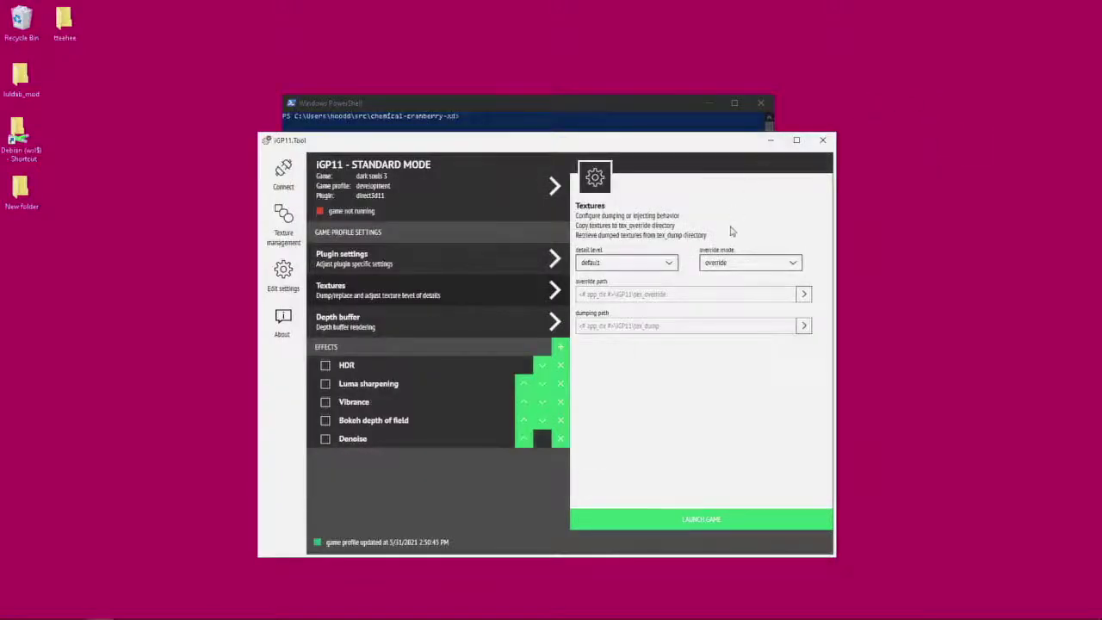
Set the texture override mode to override
{"action": "left_click", "coordinate": [737, 262]}
{"action": "left_click", "coordinate": [718, 277]}
{"action": "left_click", "coordinate": [732, 262]}
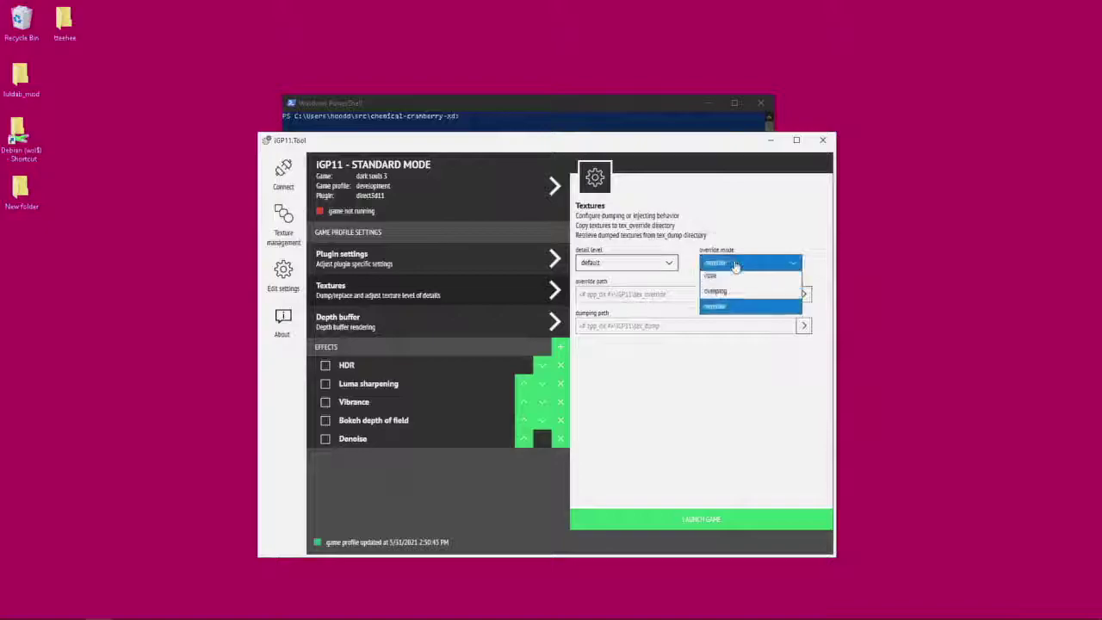
{"action": "left_click", "coordinate": [736, 311]}
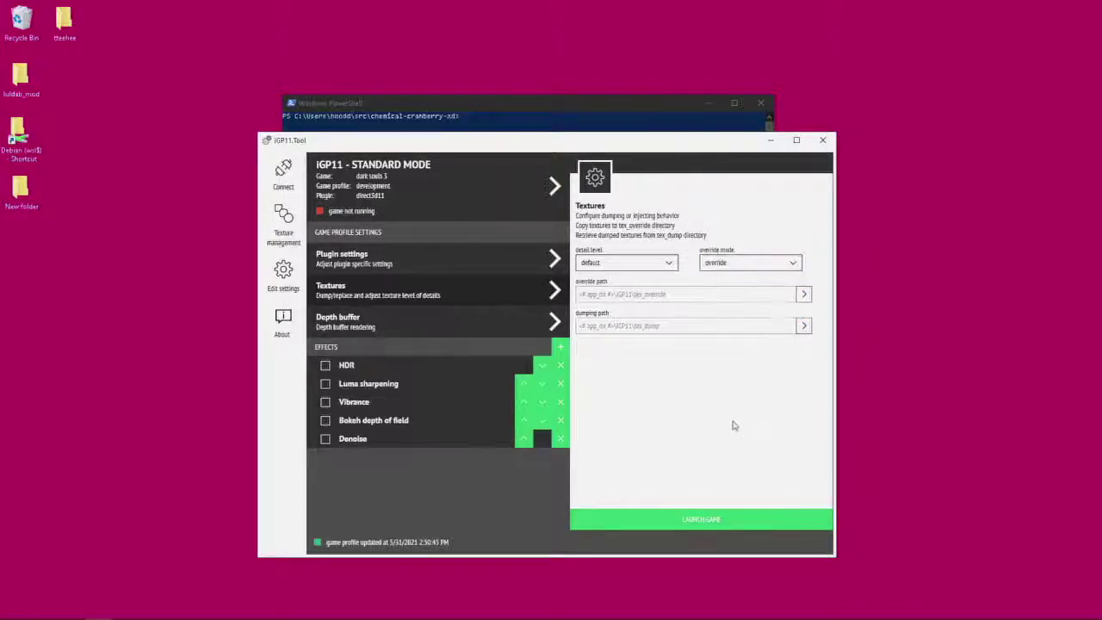
Browse through the extracted DDS textures in the dumping path's folder and close the folder window
{"action": "left_click", "coordinate": [803, 327]}
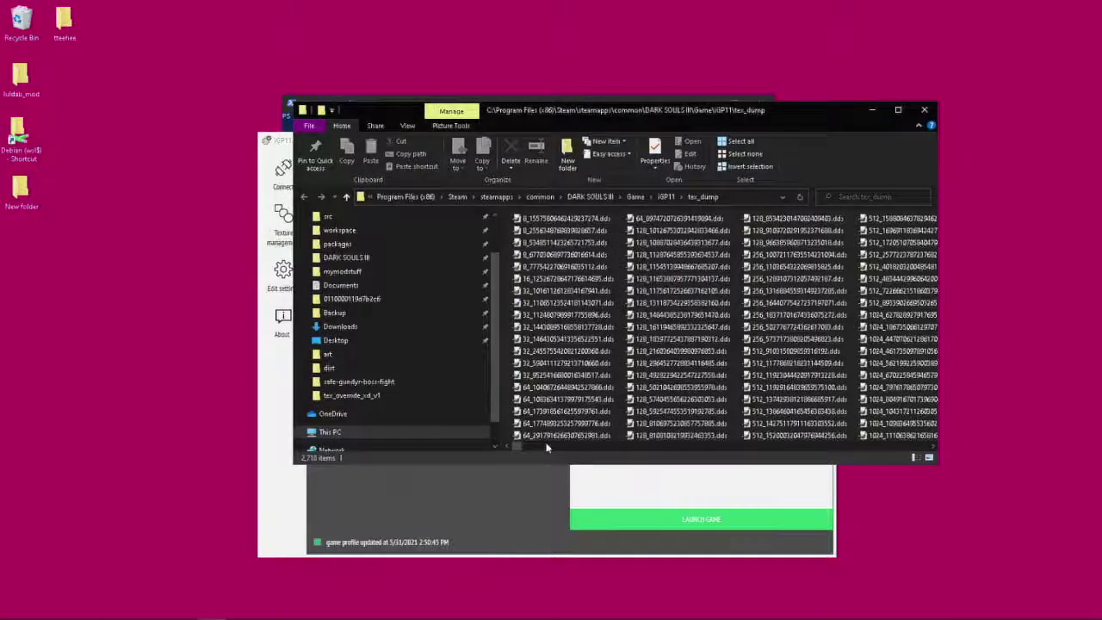
{"action": "left_click", "coordinate": [923, 110]}
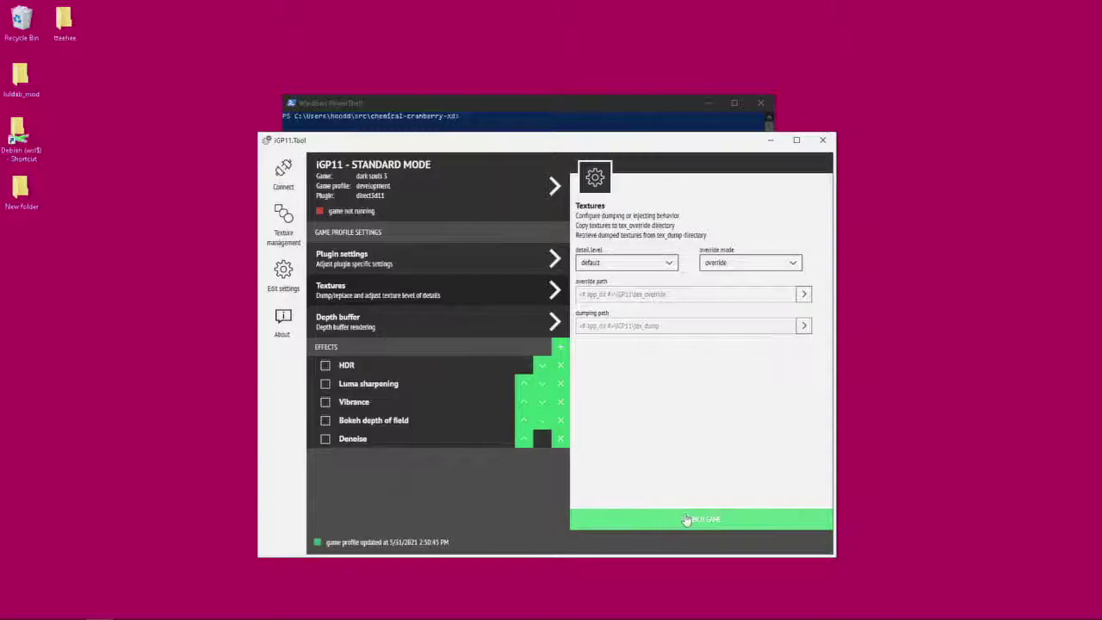
{"action": "left_click", "coordinate": [804, 326]}
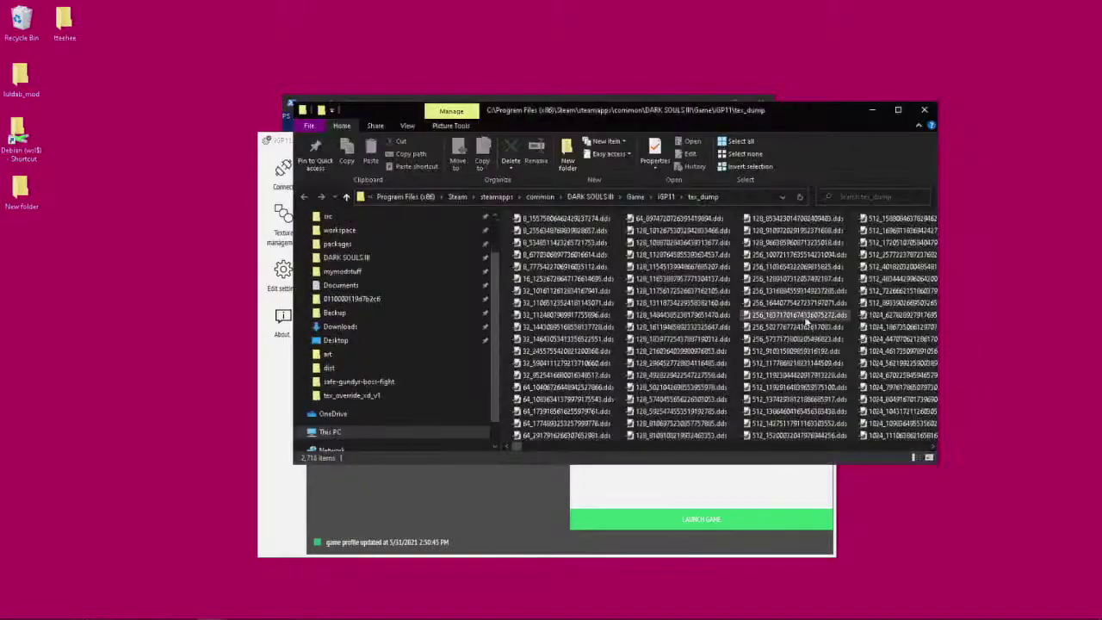
{"action": "left_click_drag", "start_coordinate": [519, 450], "coordinate": [693, 446]}
{"action": "left_click_drag", "start_coordinate": [692, 403], "coordinate": [822, 370]}
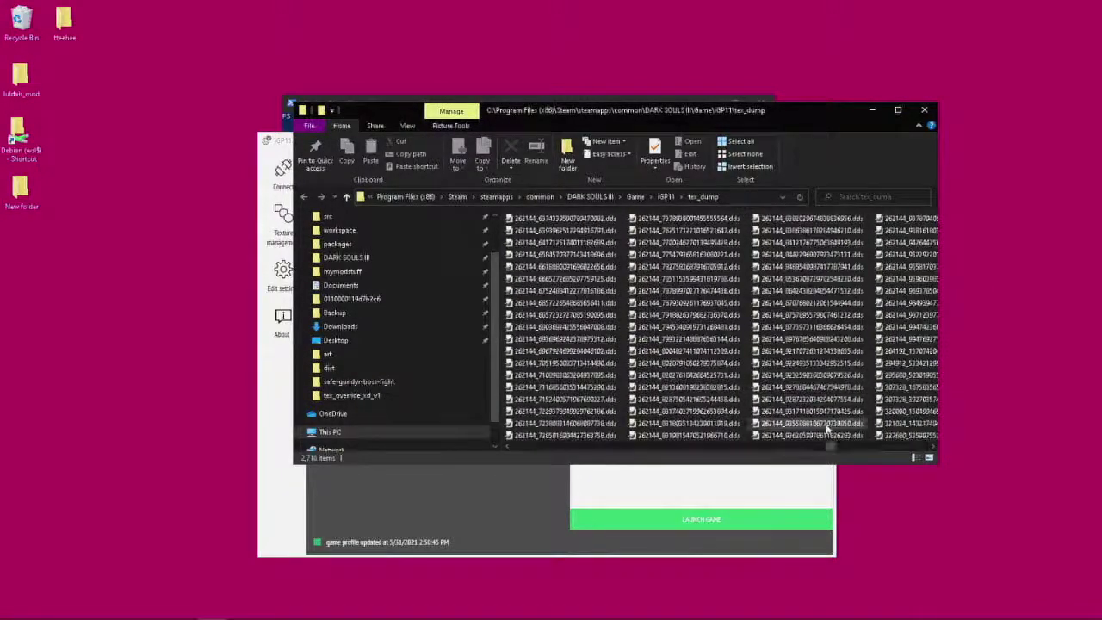
{"action": "left_click_drag", "start_coordinate": [829, 446], "coordinate": [606, 376]}
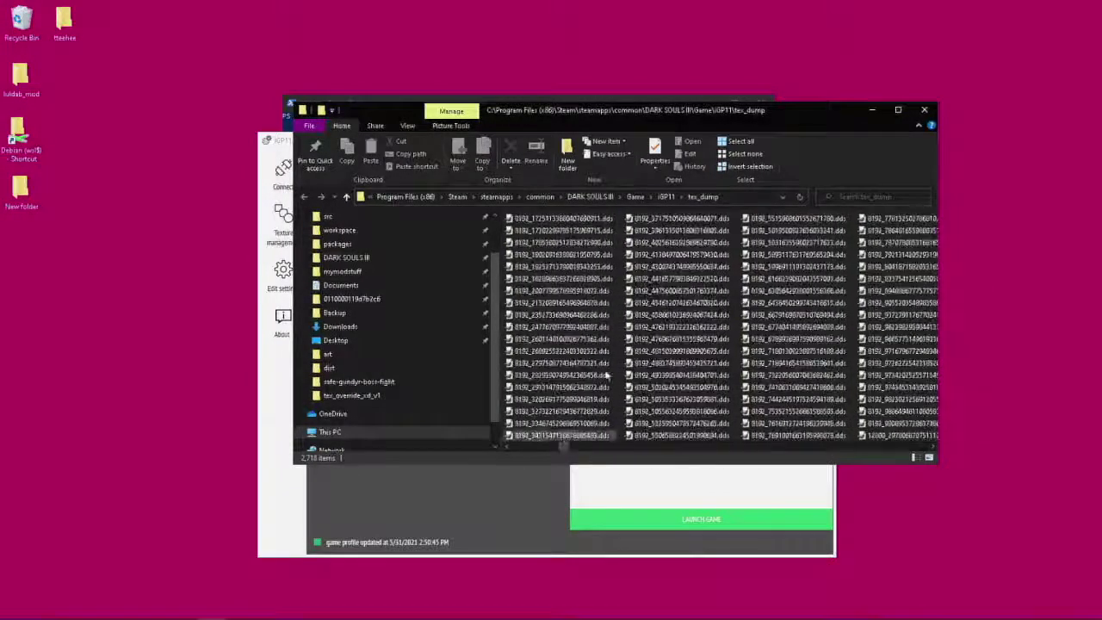
{"action": "left_click", "coordinate": [924, 109]}
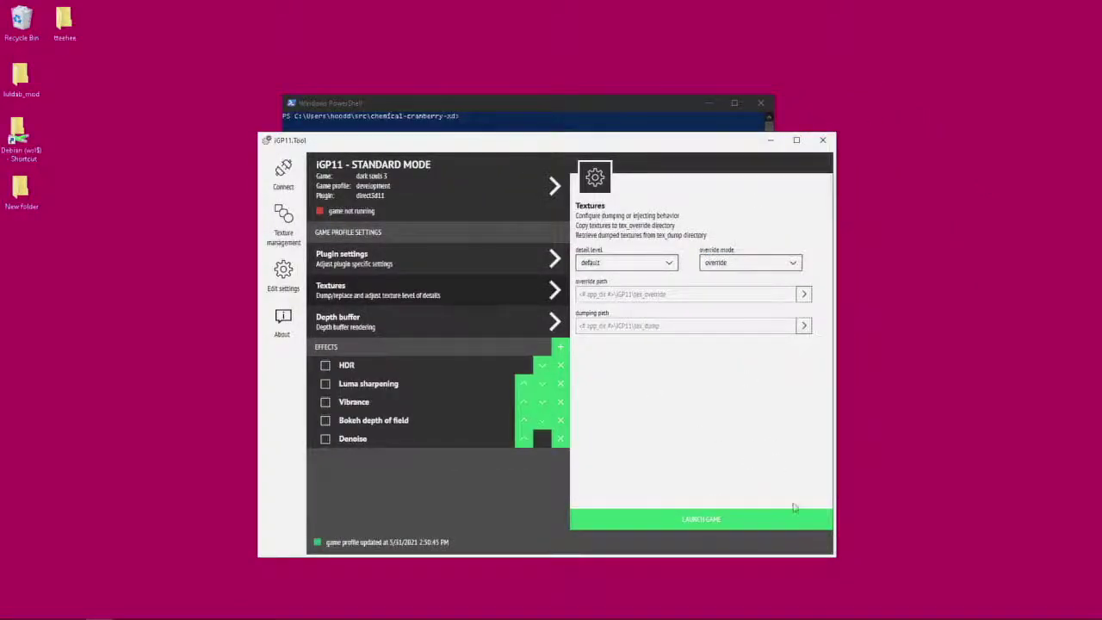
Reselect override from the texture override modes
{"action": "left_click", "coordinate": [729, 261]}
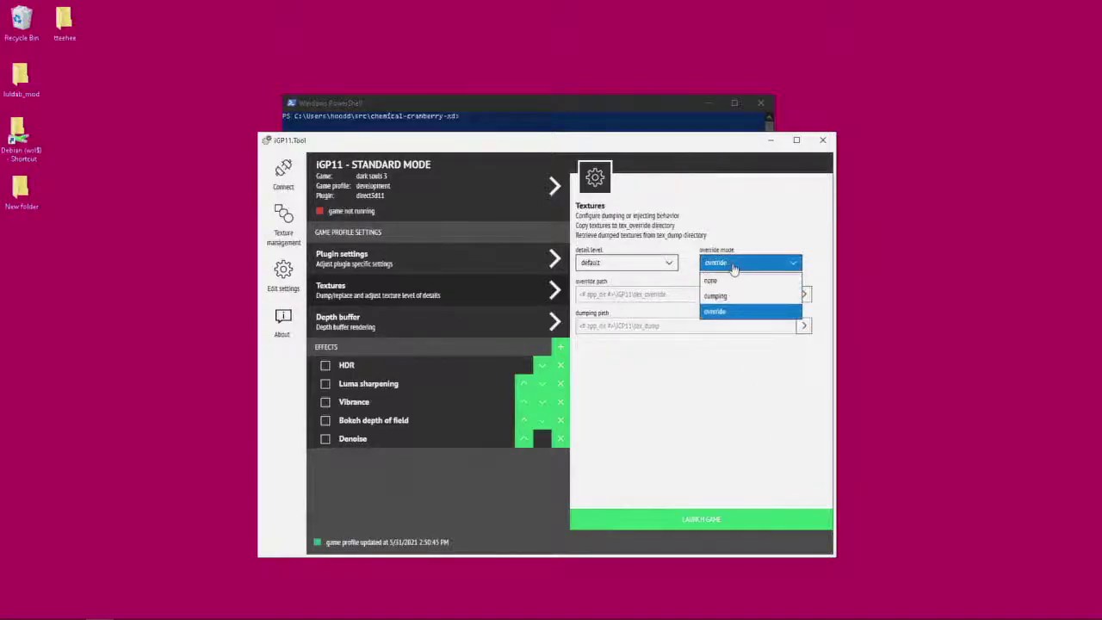
{"action": "left_click", "coordinate": [734, 310]}
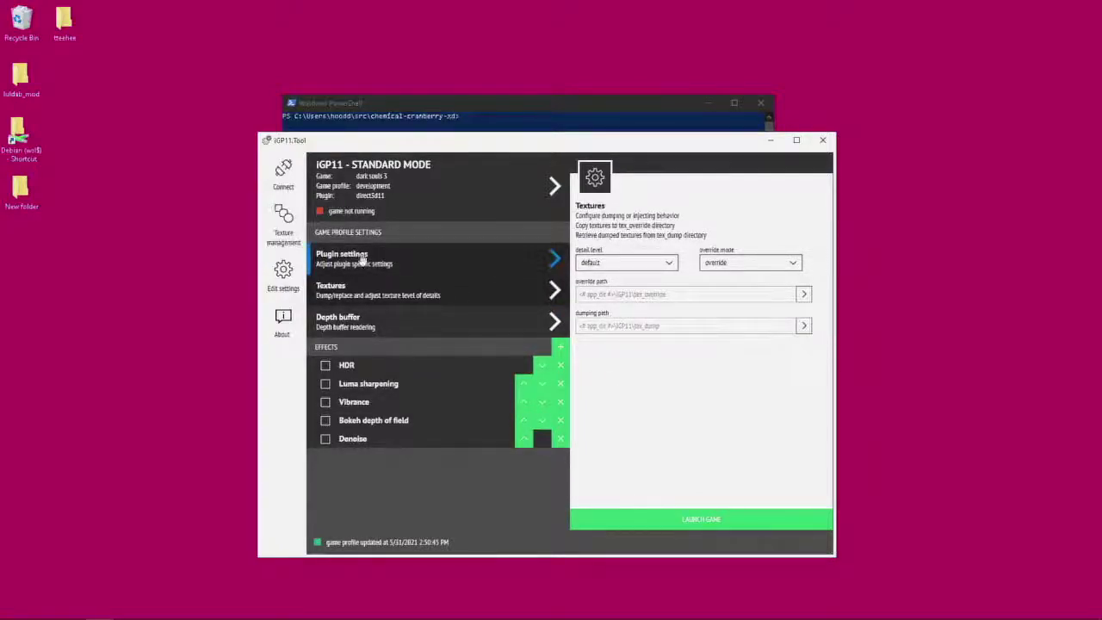
{"action": "left_click", "coordinate": [591, 269]}
Open texture management and show its source directory in File Explorer
{"action": "left_click", "coordinate": [287, 241]}
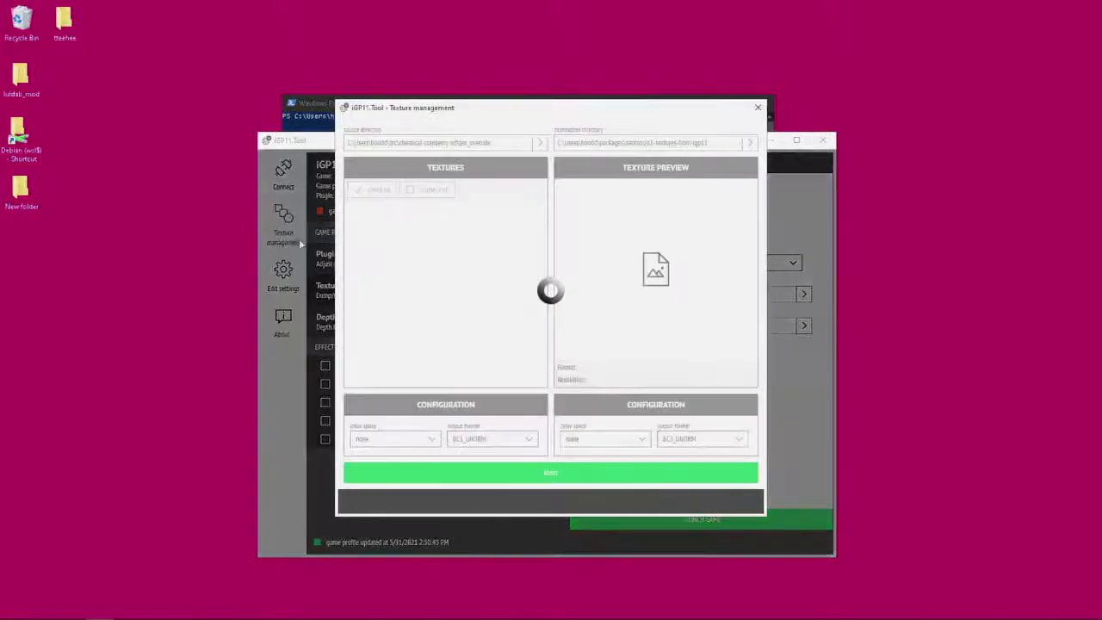
{"action": "left_click", "coordinate": [435, 144]}
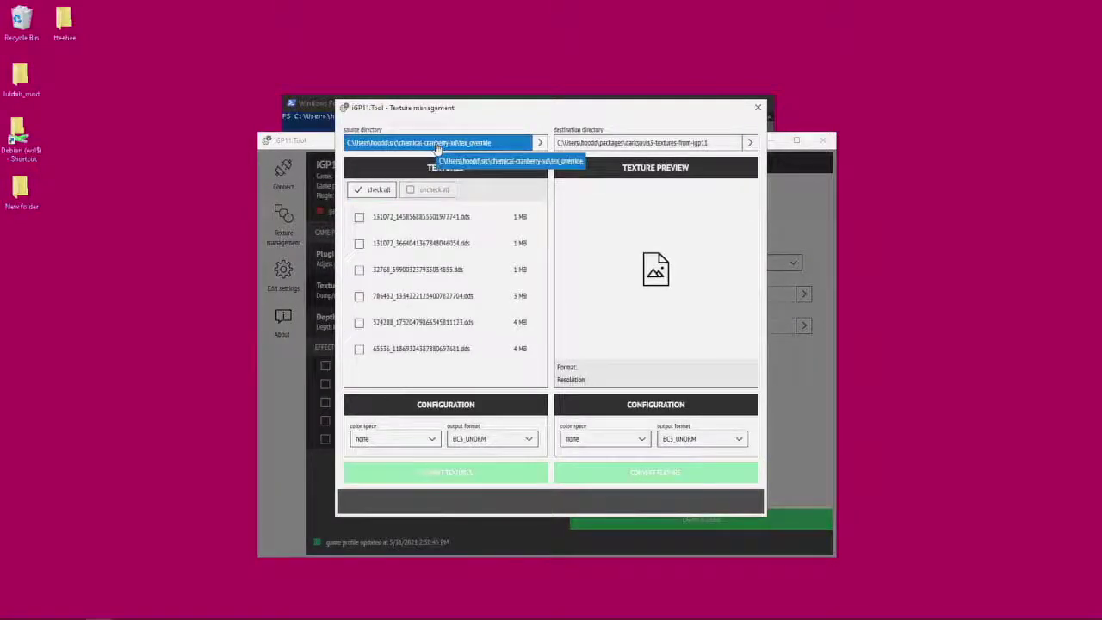
{"action": "left_click", "coordinate": [539, 142]}
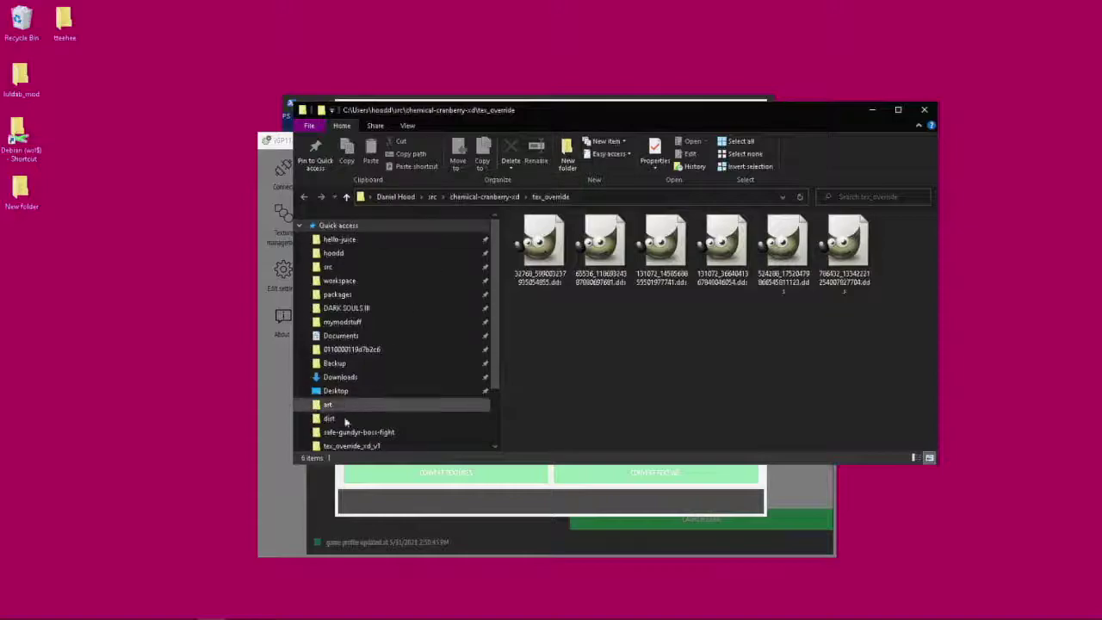
Navigate from the source directory to the iGP11 folder inside DARK SOULS III's Game folder
{"action": "scroll", "coordinate": [361, 388], "scroll_direction": "down", "scroll_amount": 3}
{"action": "scroll", "coordinate": [387, 373], "scroll_direction": "up", "scroll_amount": 2}
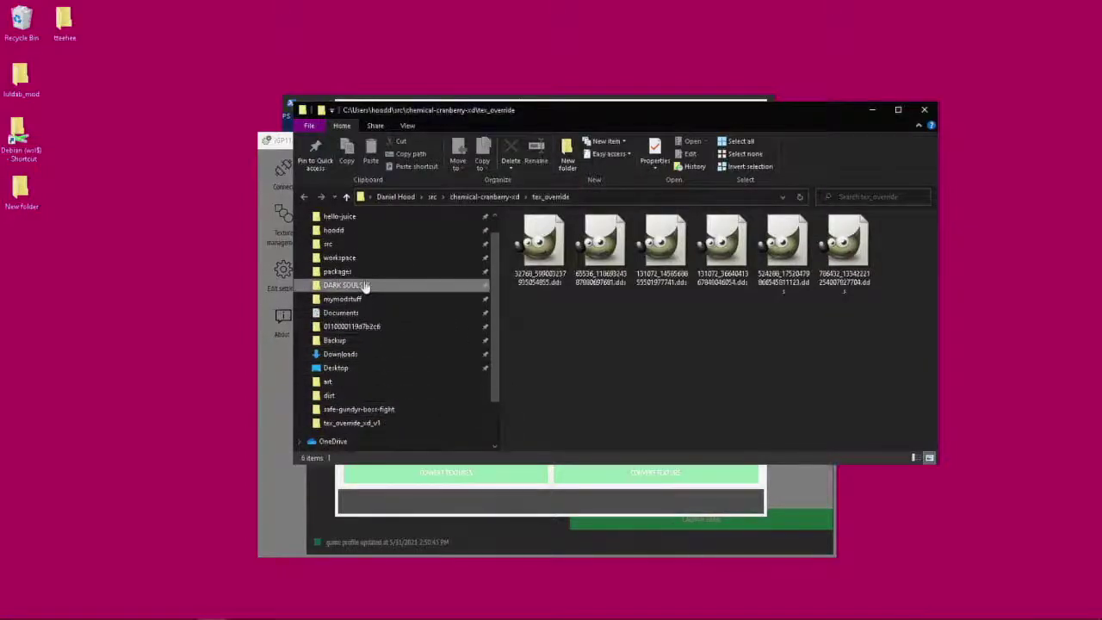
{"action": "left_click", "coordinate": [364, 285]}
{"action": "left_click", "coordinate": [532, 240]}
{"action": "double_click", "coordinate": [532, 240]}
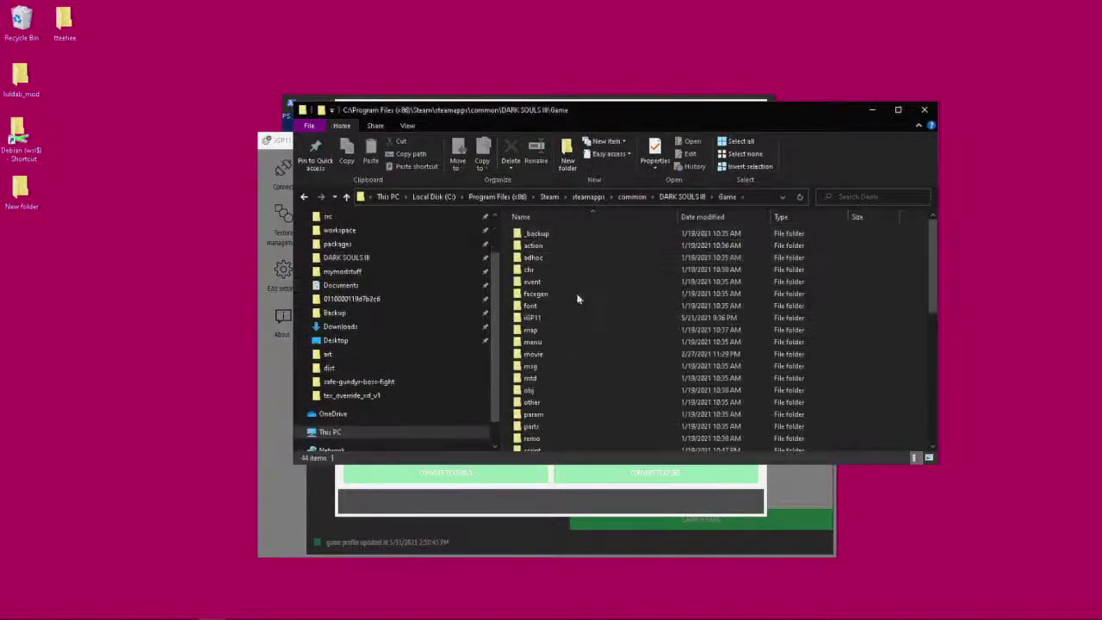
{"action": "scroll", "coordinate": [576, 284], "scroll_direction": "down", "scroll_amount": 4}
{"action": "scroll", "coordinate": [575, 271], "scroll_direction": "up", "scroll_amount": 5}
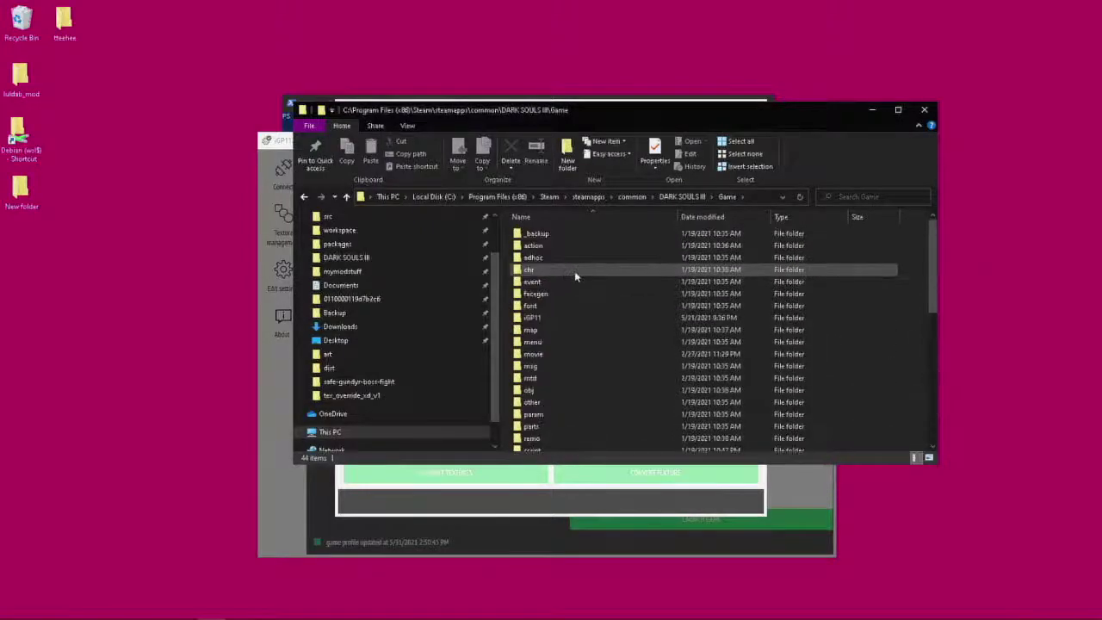
{"action": "double_click", "coordinate": [570, 316]}
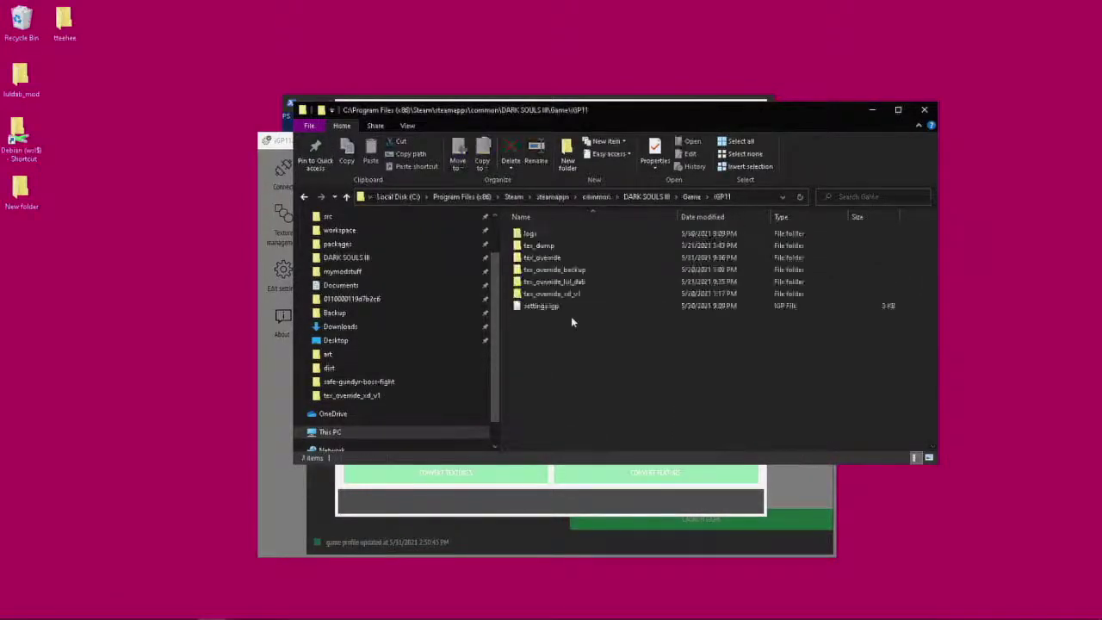
Open the tex_dump folder to view its dumped DDS textures and close the folder window
{"action": "double_click", "coordinate": [556, 245]}
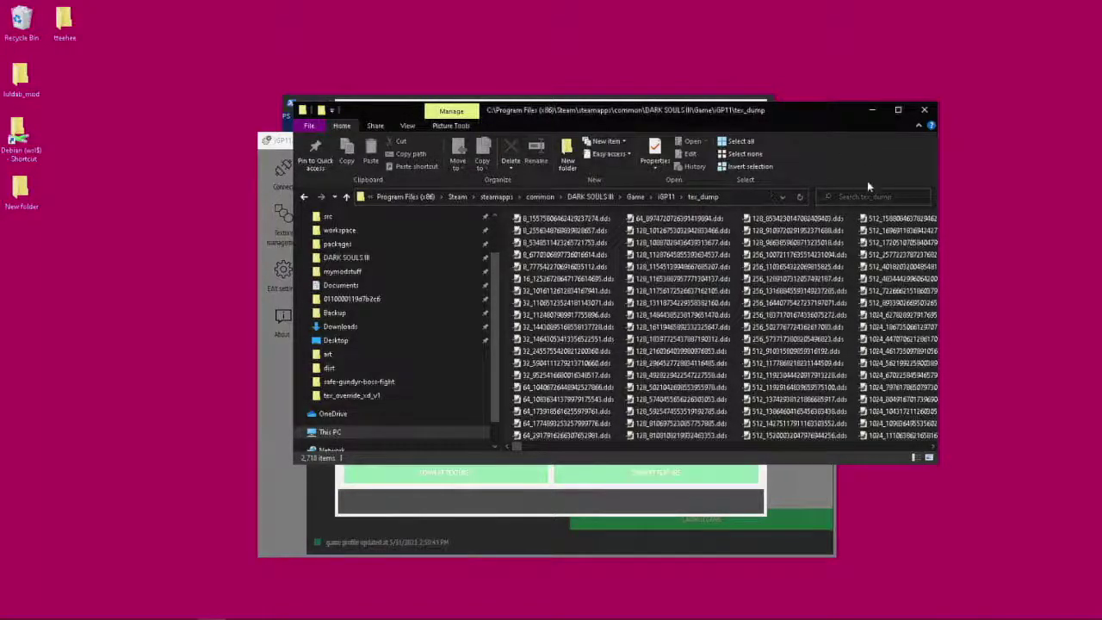
{"action": "left_click_drag", "start_coordinate": [848, 103], "coordinate": [865, 248]}
{"action": "left_click", "coordinate": [706, 231]}
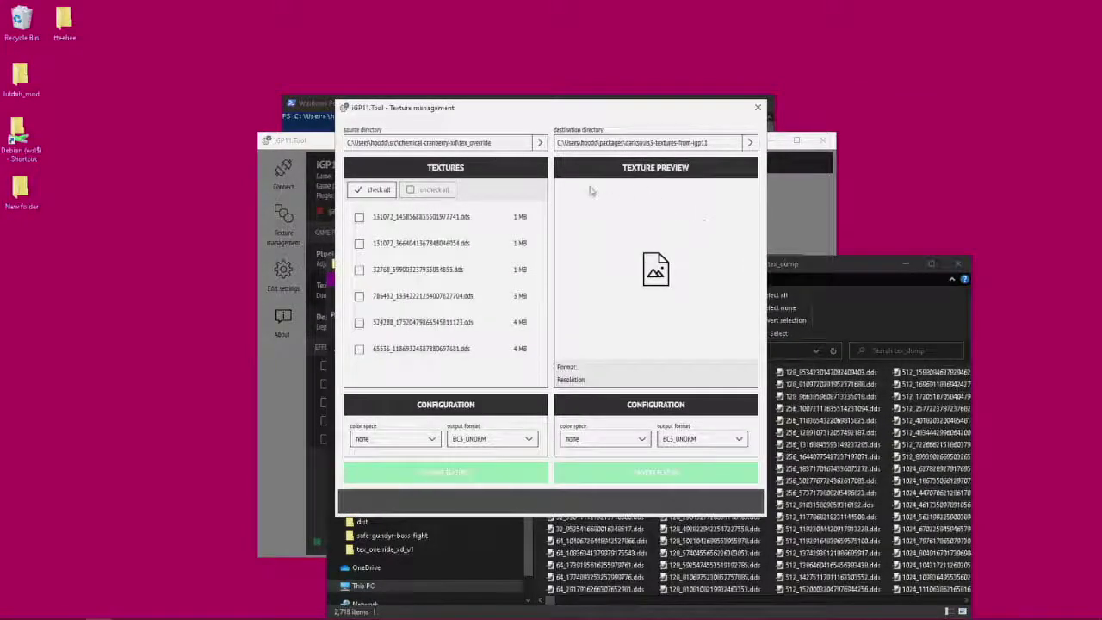
{"action": "left_click", "coordinate": [875, 267]}
{"action": "left_click_drag", "start_coordinate": [859, 263], "coordinate": [823, 162]}
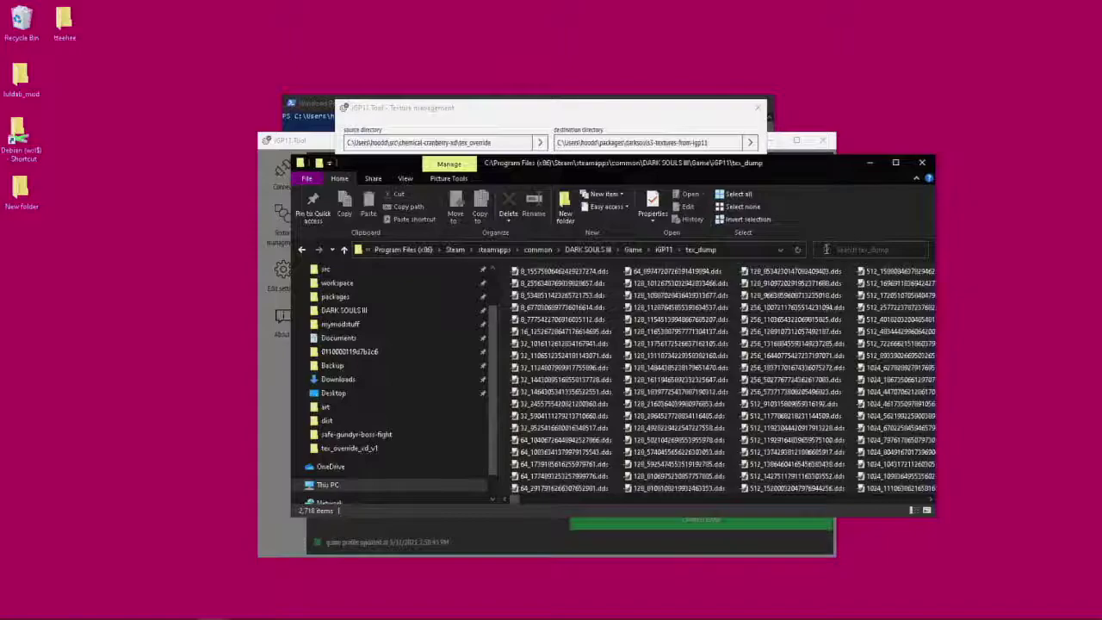
{"action": "left_click", "coordinate": [921, 162]}
{"action": "left_click", "coordinate": [508, 144]}
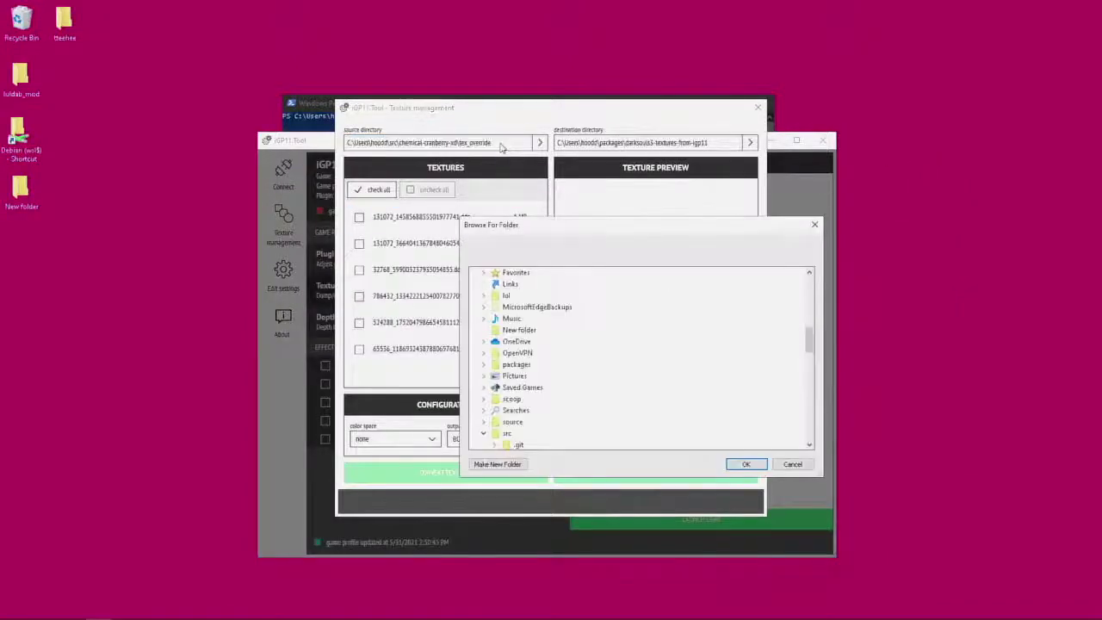
{"action": "scroll", "coordinate": [572, 355], "scroll_direction": "down", "scroll_amount": 10}
{"action": "scroll", "coordinate": [568, 361], "scroll_direction": "up", "scroll_amount": 8}
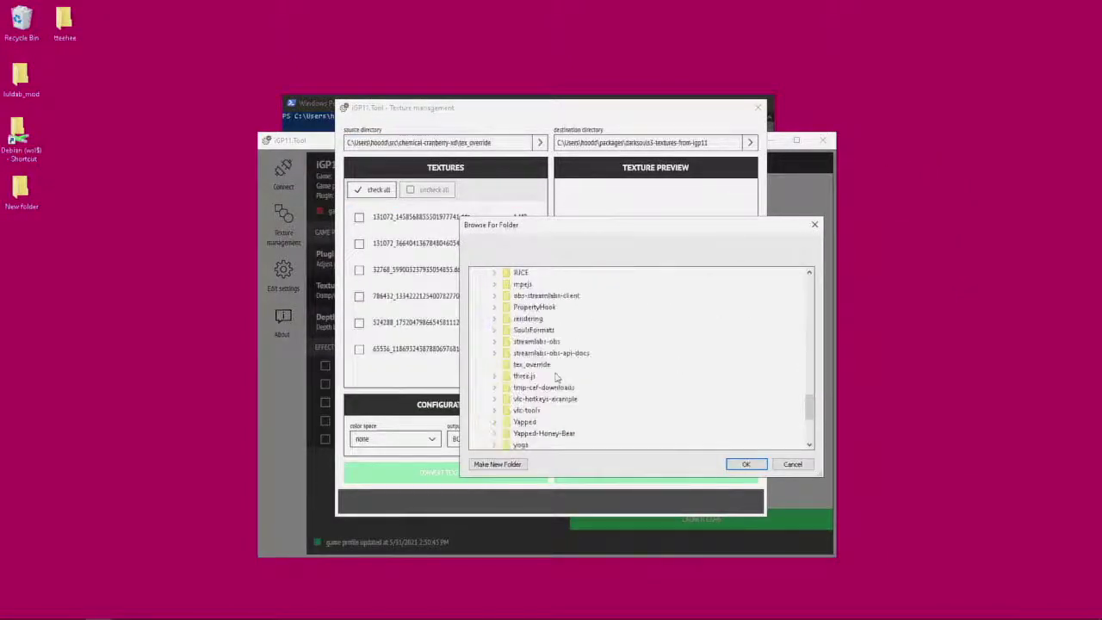
{"action": "scroll", "coordinate": [542, 383], "scroll_direction": "down", "scroll_amount": 10}
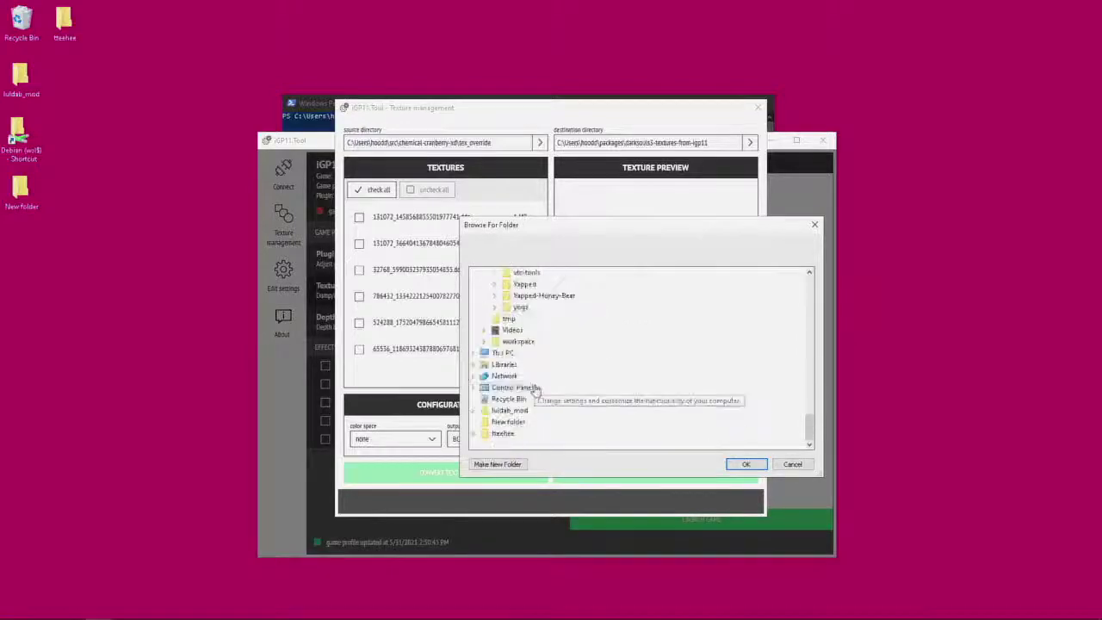
{"action": "scroll", "coordinate": [503, 379], "scroll_direction": "up", "scroll_amount": 15}
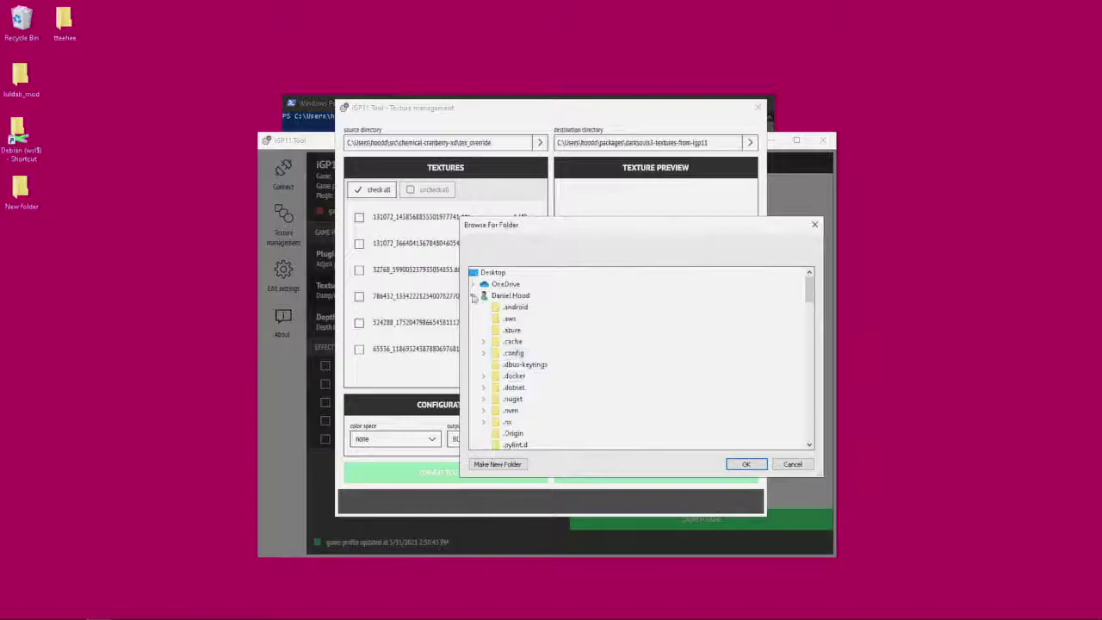
{"action": "left_click", "coordinate": [474, 296]}
{"action": "left_click", "coordinate": [473, 308]}
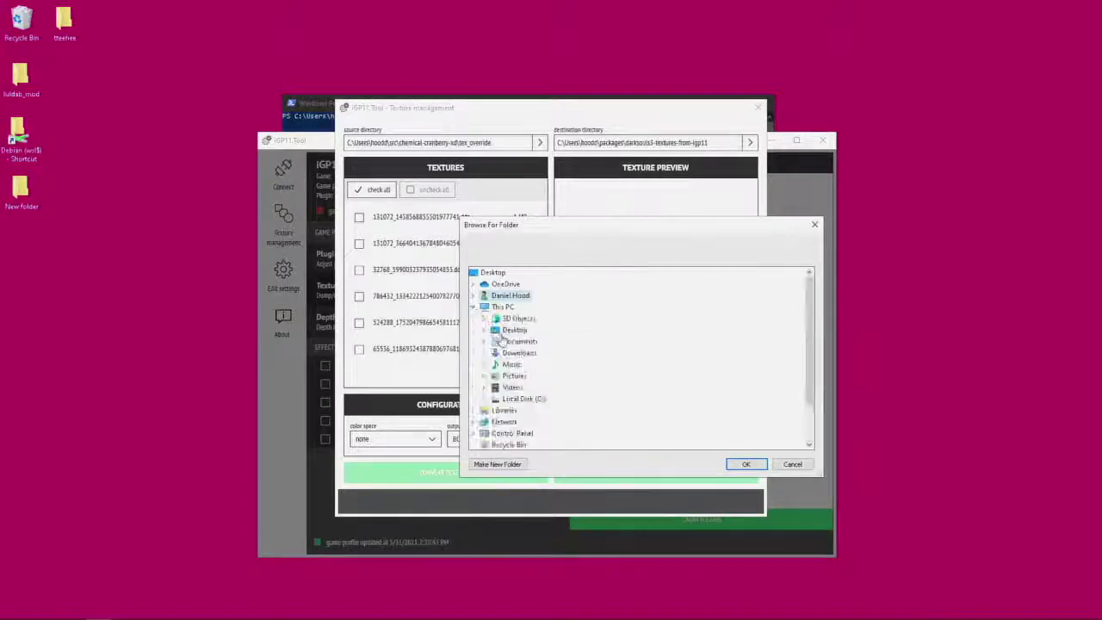
{"action": "left_click", "coordinate": [483, 399]}
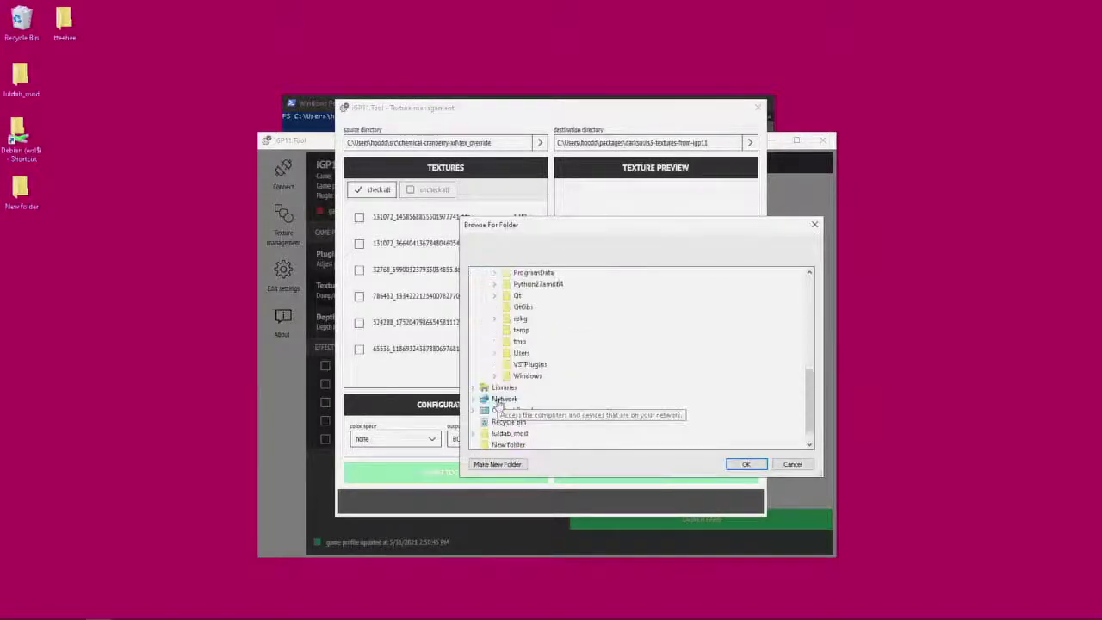
{"action": "scroll", "coordinate": [516, 361], "scroll_direction": "up", "scroll_amount": 5}
{"action": "double_click", "coordinate": [525, 330]}
{"action": "scroll", "coordinate": [561, 389], "scroll_direction": "down", "scroll_amount": 10}
{"action": "scroll", "coordinate": [561, 389], "scroll_direction": "up", "scroll_amount": 10}
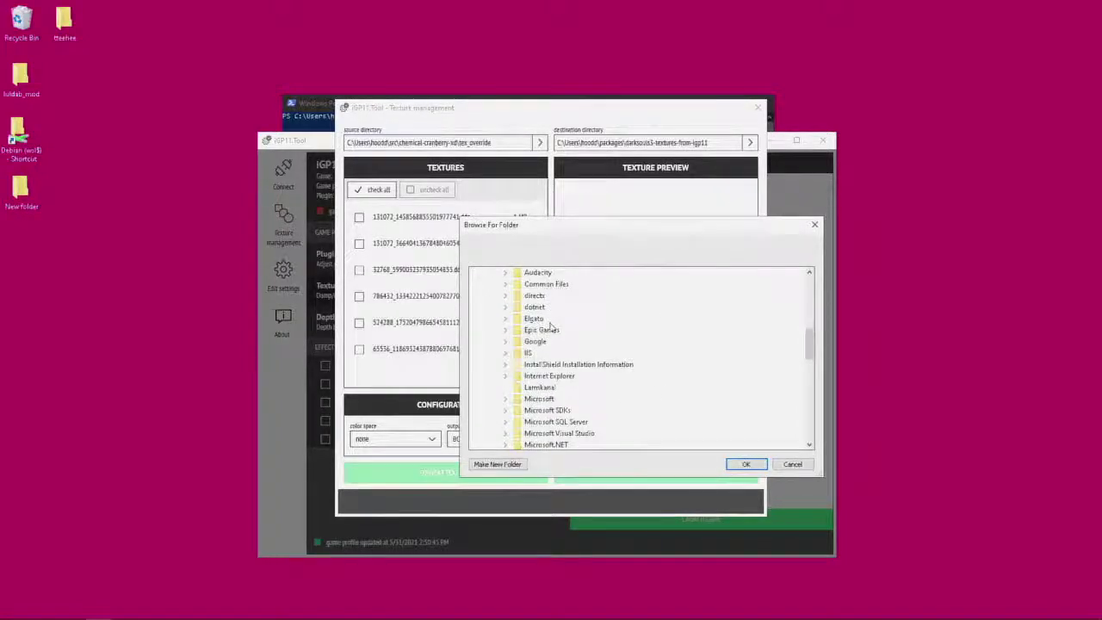
{"action": "scroll", "coordinate": [534, 361], "scroll_direction": "up", "scroll_amount": 2}
{"action": "scroll", "coordinate": [533, 362], "scroll_direction": "down", "scroll_amount": 2}
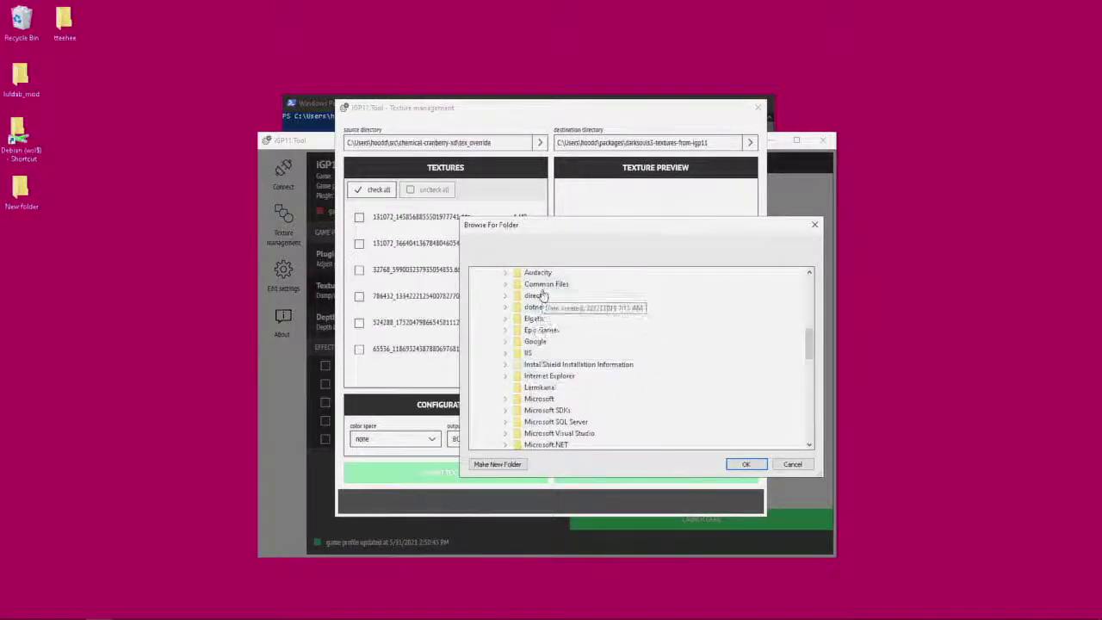
{"action": "scroll", "coordinate": [561, 391], "scroll_direction": "up", "scroll_amount": 1}
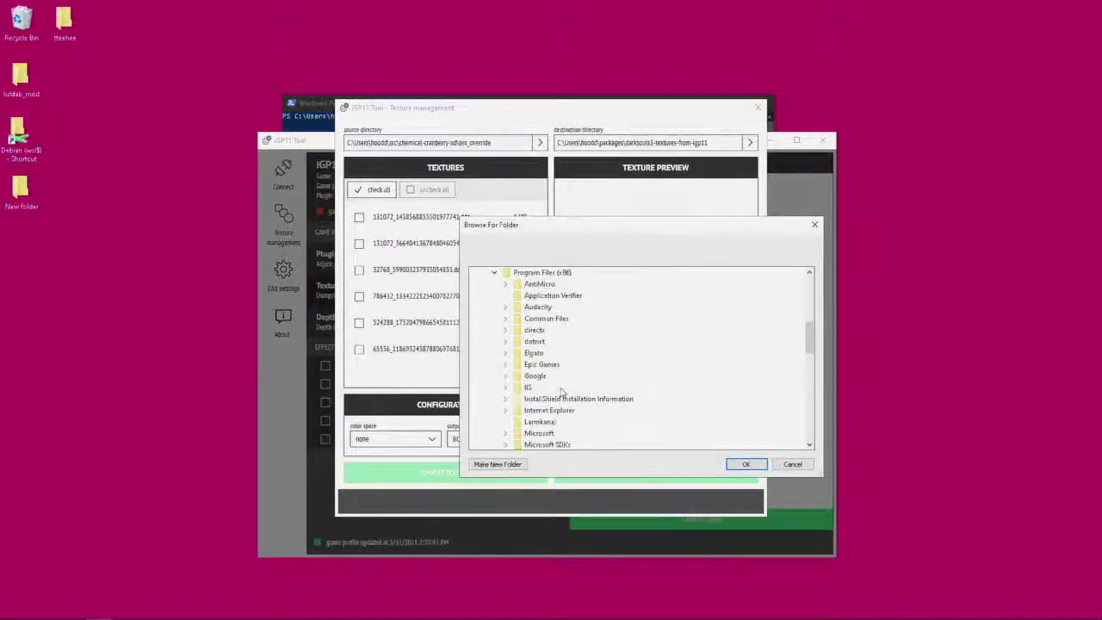
{"action": "scroll", "coordinate": [562, 392], "scroll_direction": "down", "scroll_amount": 10}
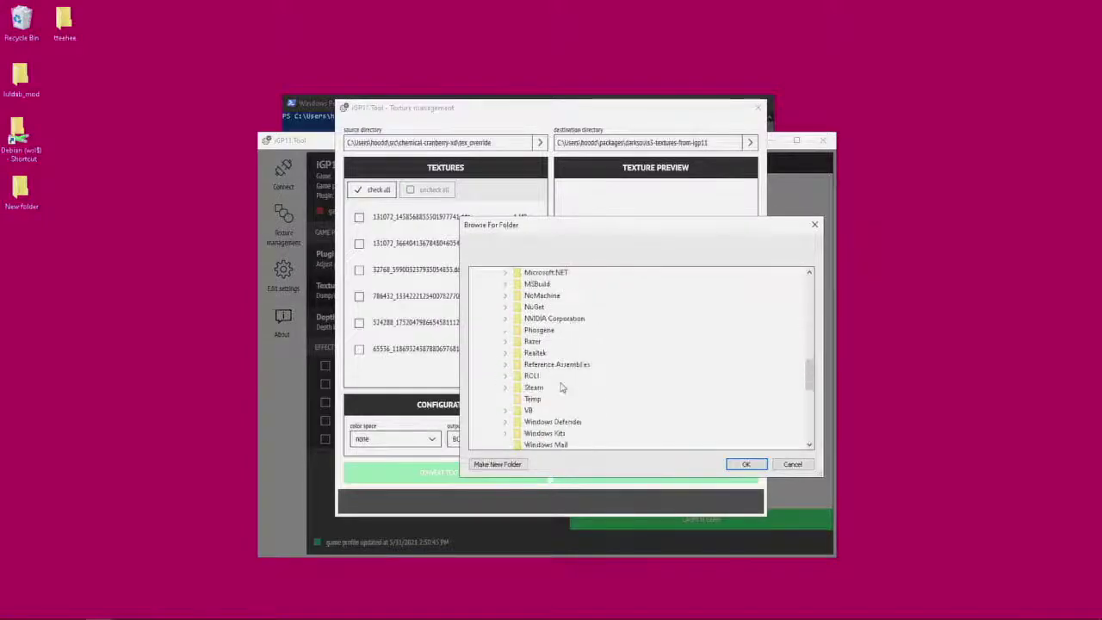
{"action": "scroll", "coordinate": [561, 389], "scroll_direction": "up", "scroll_amount": 4}
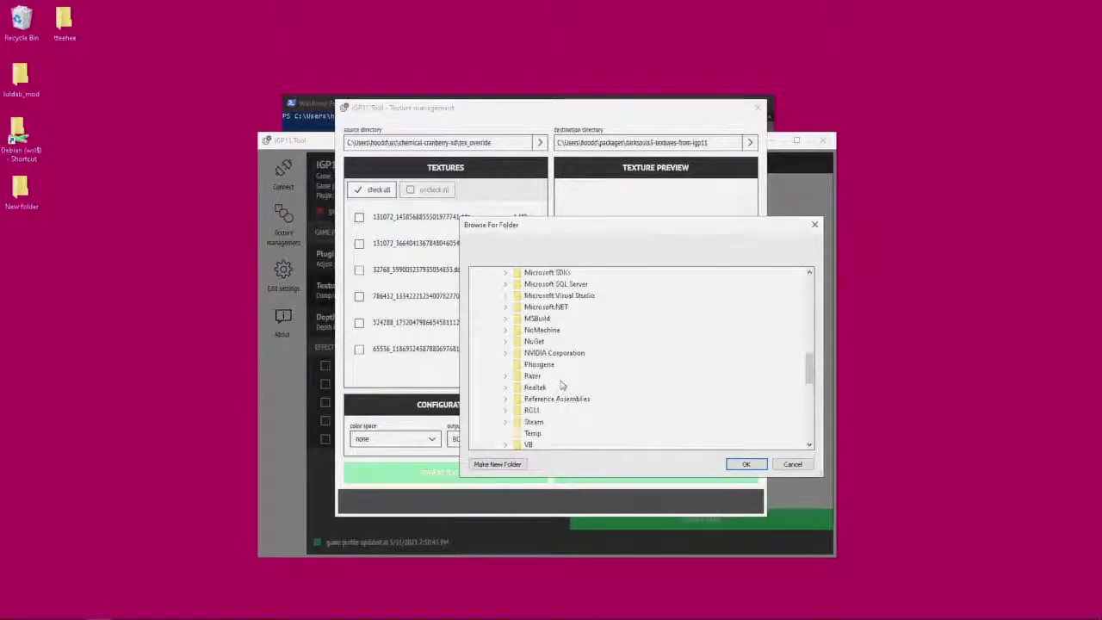
{"action": "scroll", "coordinate": [561, 384], "scroll_direction": "down", "scroll_amount": 1}
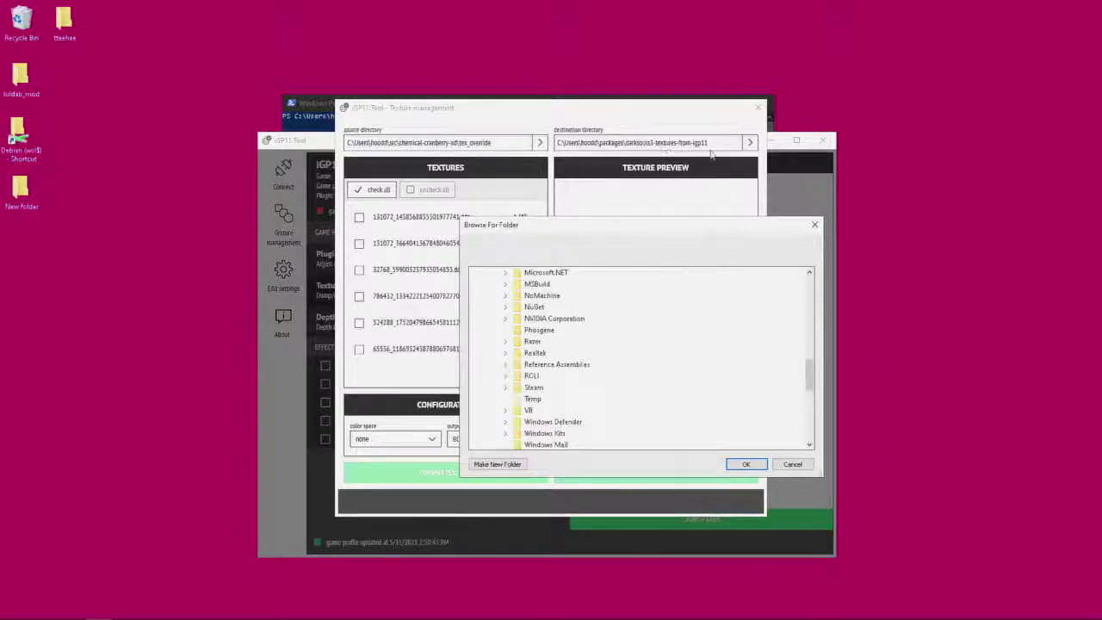
{"action": "scroll", "coordinate": [575, 343], "scroll_direction": "down", "scroll_amount": 4}
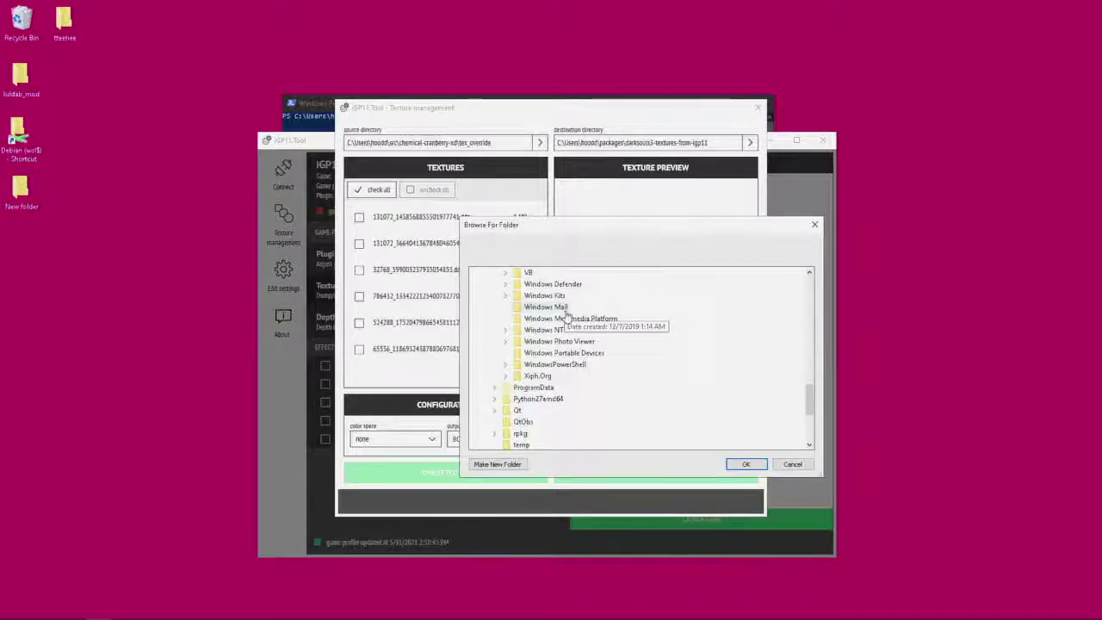
{"action": "scroll", "coordinate": [565, 316], "scroll_direction": "up", "scroll_amount": 10}
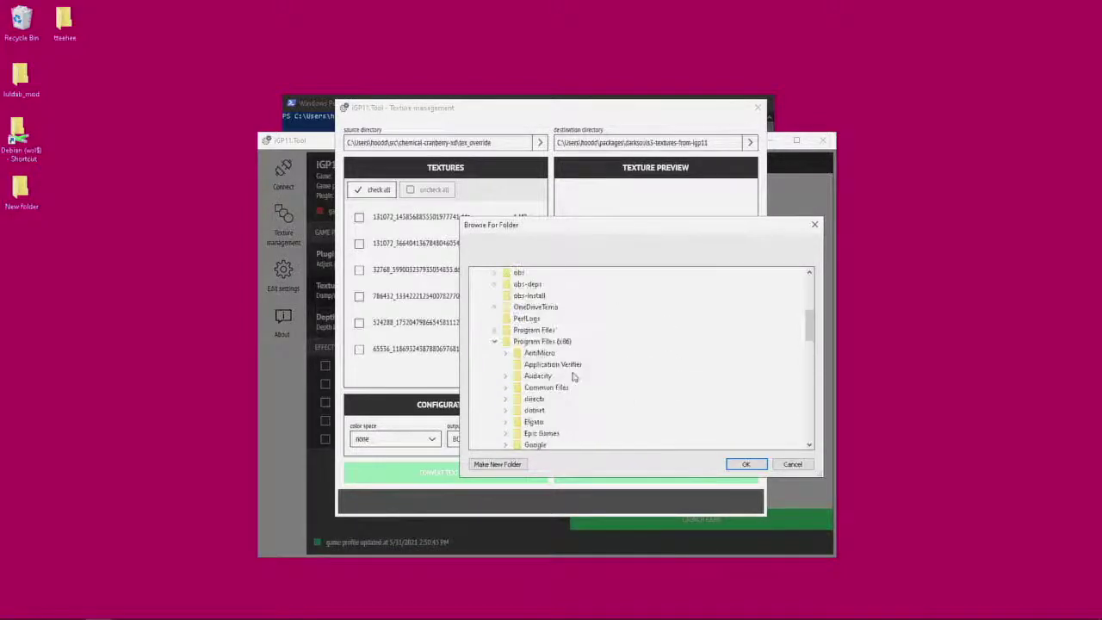
{"action": "scroll", "coordinate": [560, 387], "scroll_direction": "down", "scroll_amount": 1}
{"action": "left_click", "coordinate": [783, 465]}
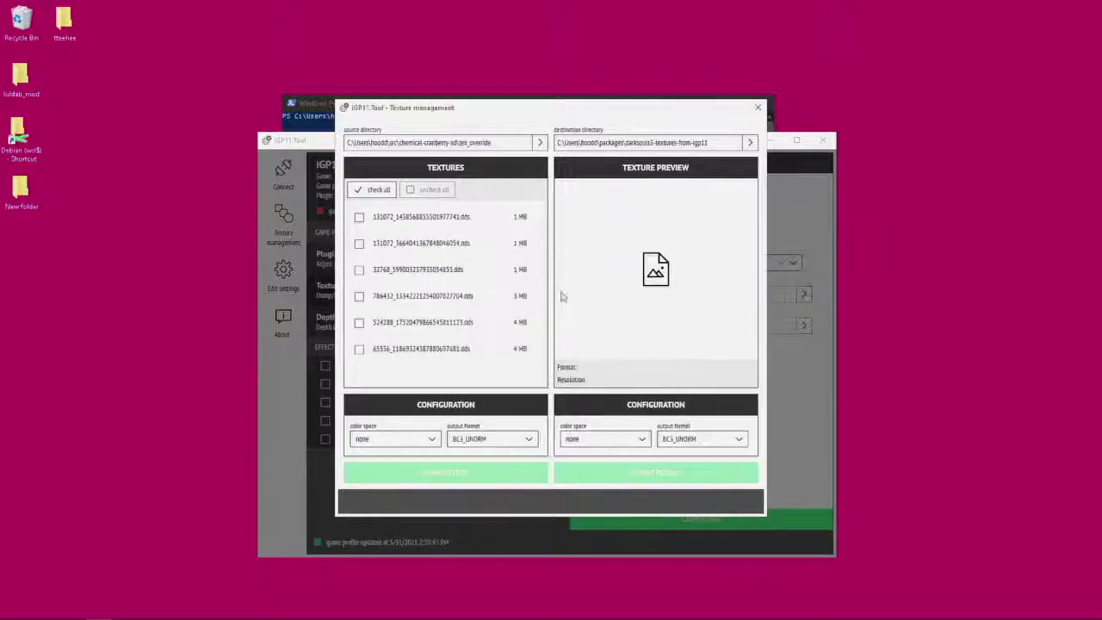
Close texture management, show the override path's folder with its full address, and close the folder window
{"action": "left_click", "coordinate": [758, 107]}
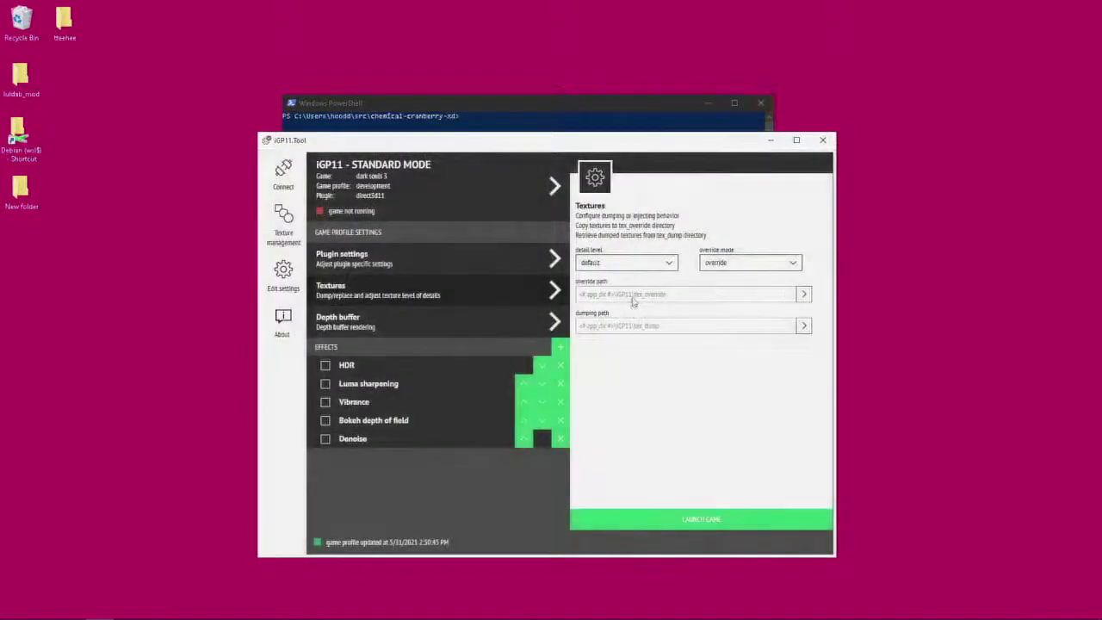
{"action": "left_click", "coordinate": [804, 295]}
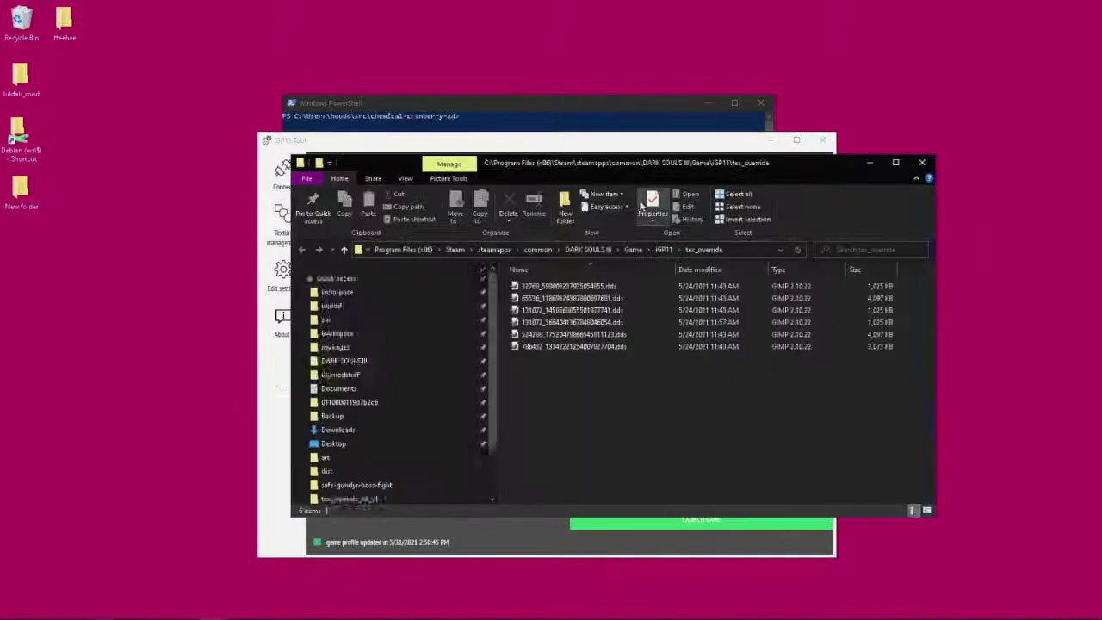
{"action": "left_click", "coordinate": [734, 248]}
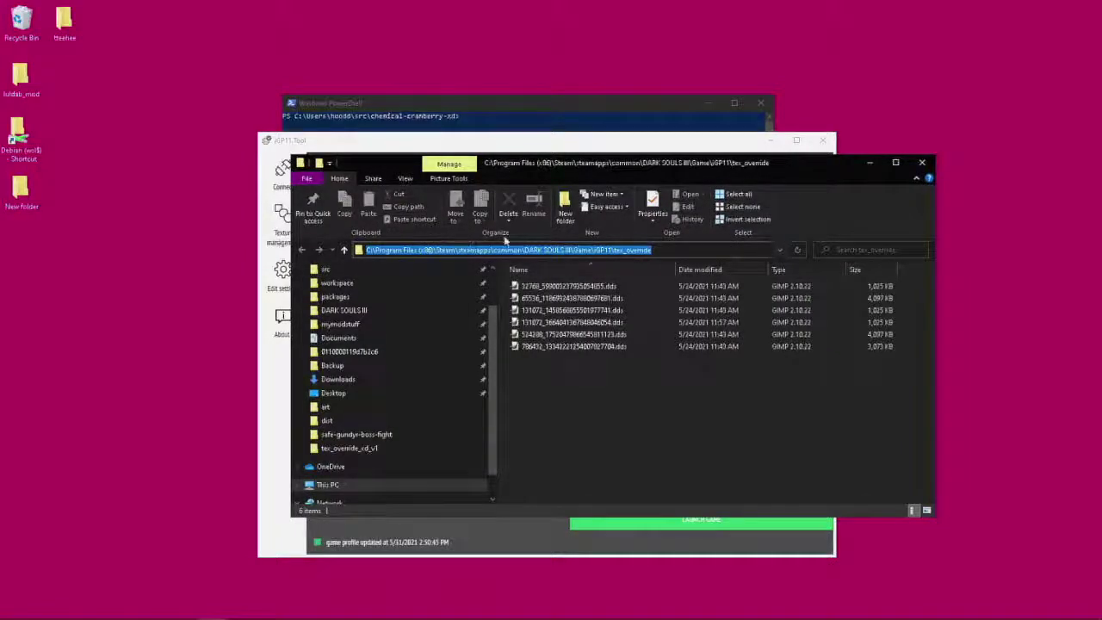
{"action": "left_click", "coordinate": [922, 162]}
Reopen texture management, start choosing a source directory, and expand This PC in the folder tree
{"action": "left_click", "coordinate": [283, 225]}
{"action": "left_click", "coordinate": [499, 145]}
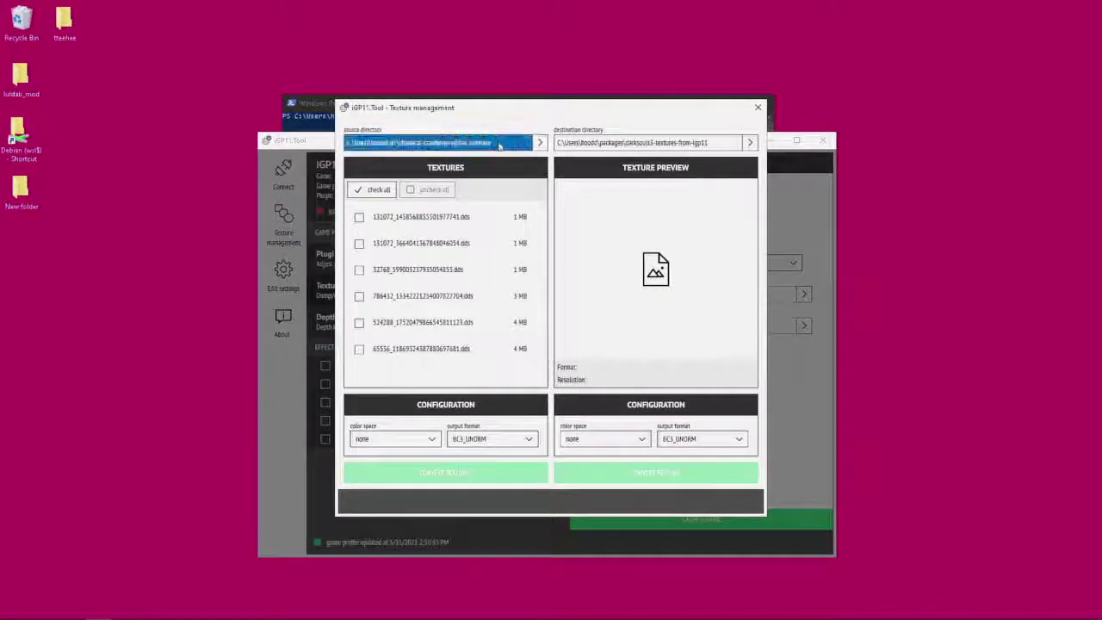
{"action": "scroll", "coordinate": [516, 335], "scroll_direction": "down", "scroll_amount": 10}
{"action": "scroll", "coordinate": [560, 340], "scroll_direction": "up", "scroll_amount": 4}
{"action": "scroll", "coordinate": [499, 340], "scroll_direction": "down", "scroll_amount": 10}
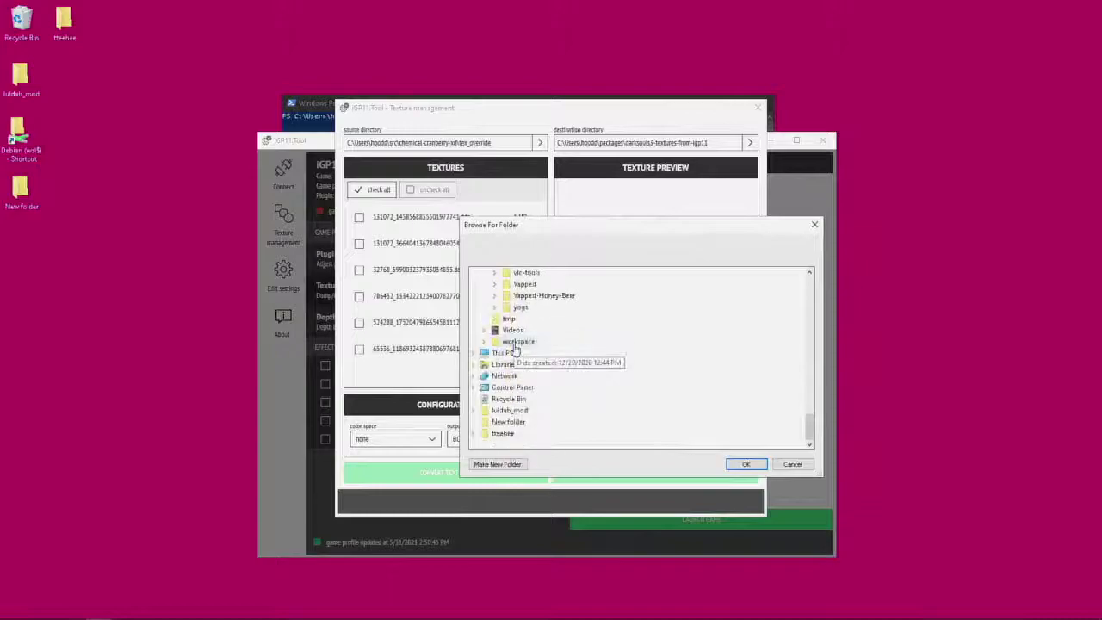
{"action": "scroll", "coordinate": [516, 413], "scroll_direction": "up", "scroll_amount": 10}
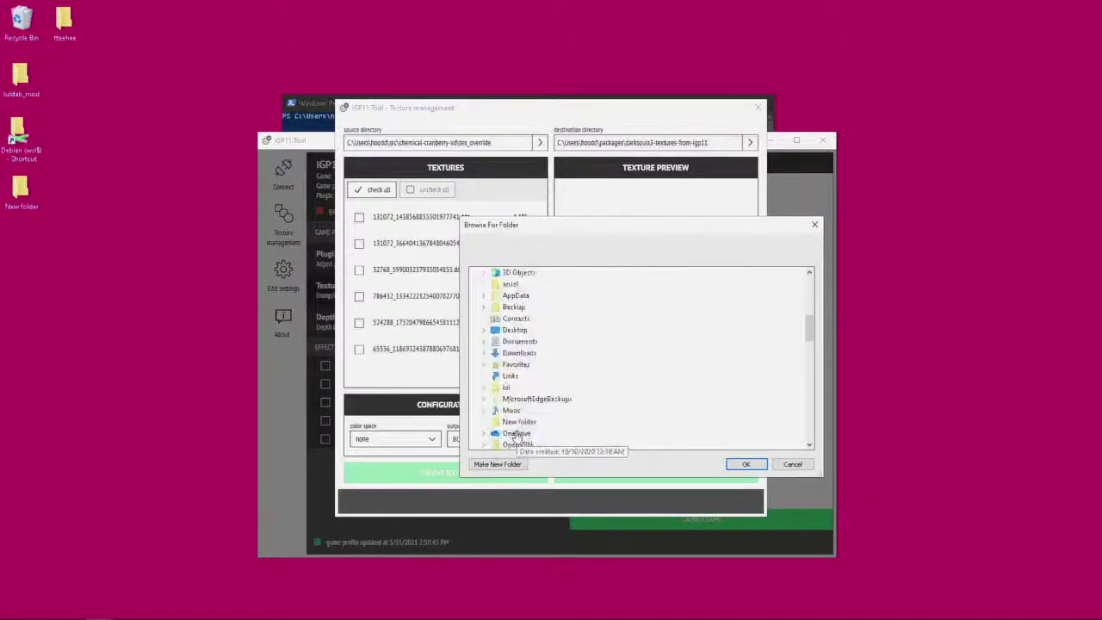
{"action": "scroll", "coordinate": [510, 379], "scroll_direction": "down", "scroll_amount": 3}
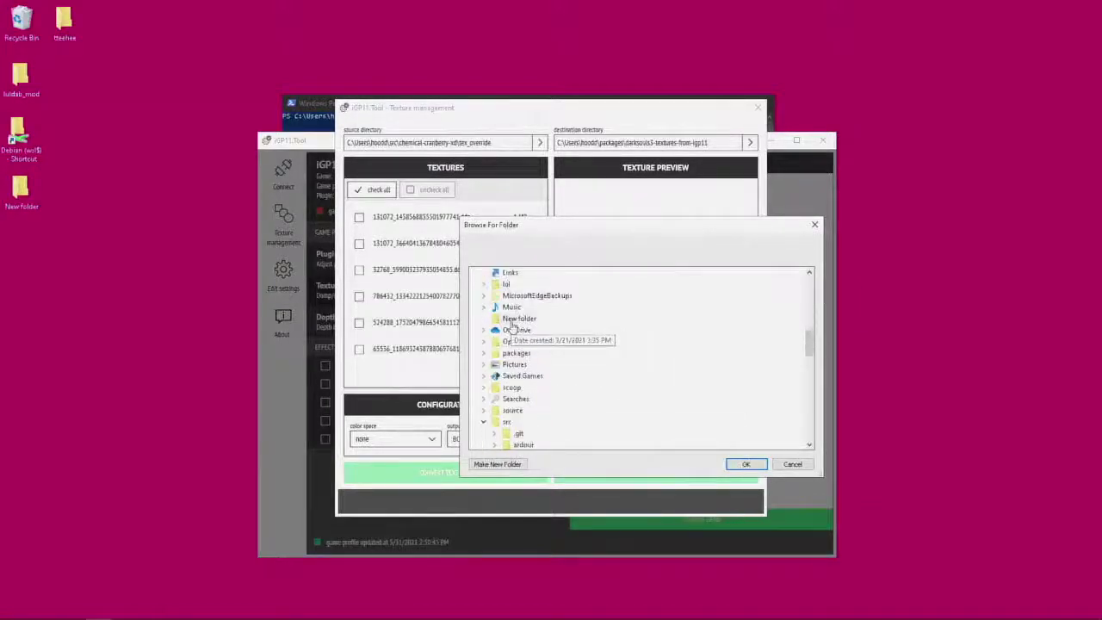
{"action": "scroll", "coordinate": [517, 370], "scroll_direction": "up", "scroll_amount": 7}
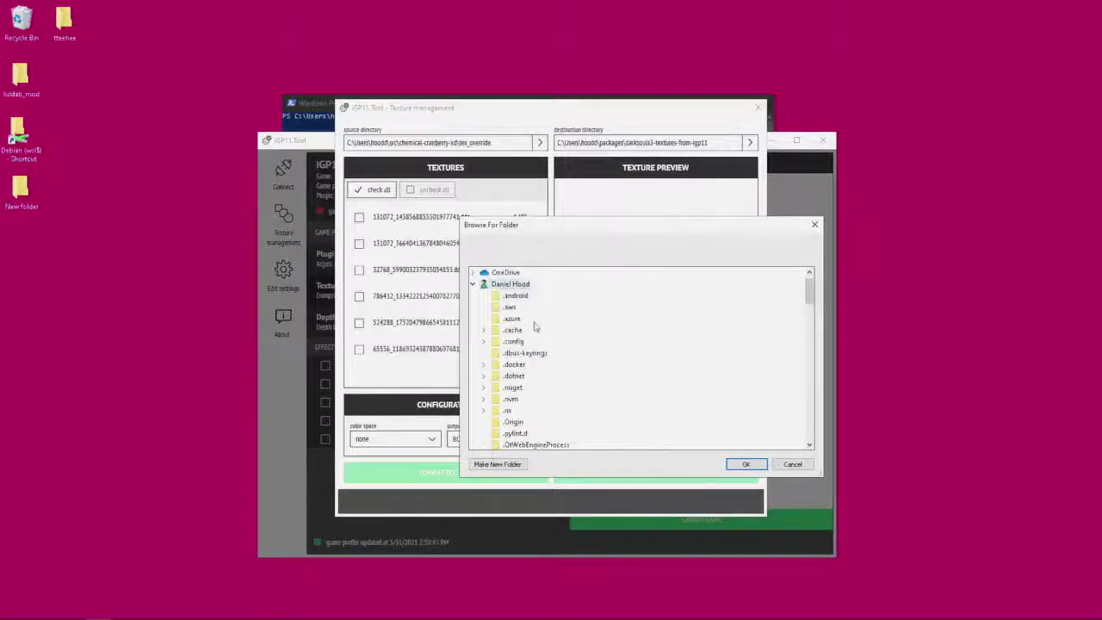
{"action": "left_click", "coordinate": [472, 284]}
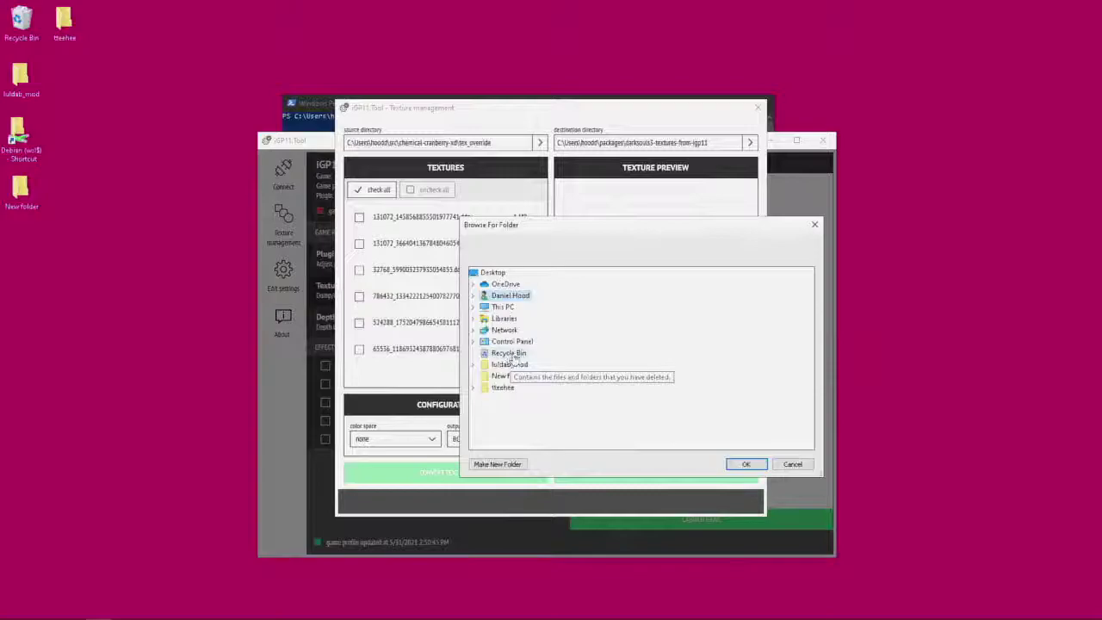
{"action": "left_click", "coordinate": [472, 307]}
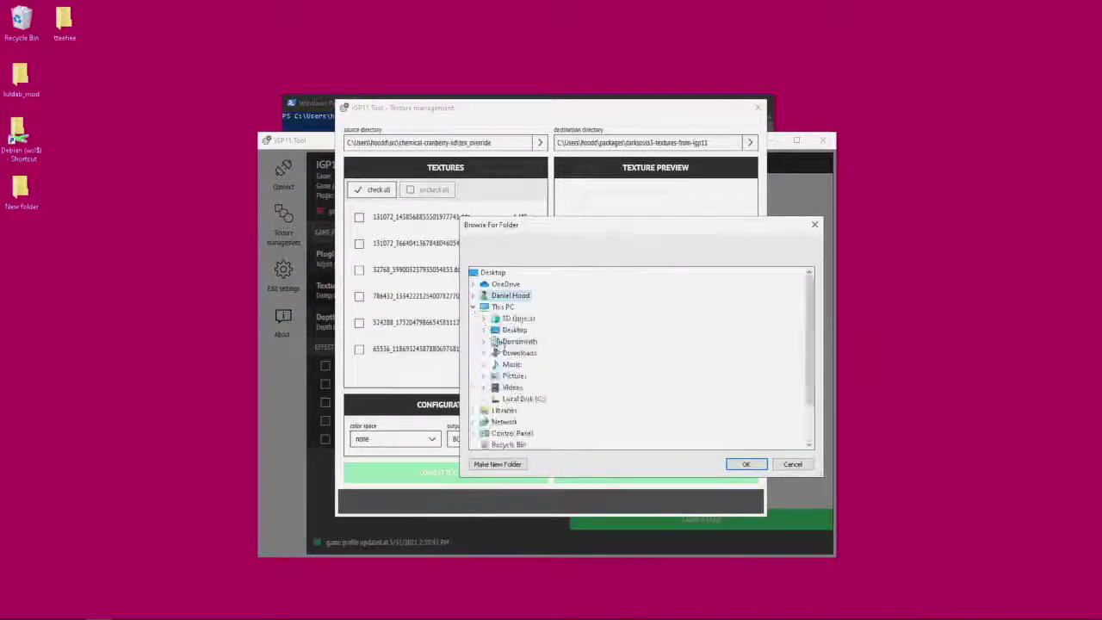
Expand the C: drive down through Program Files (x86) and Steam to the steamapps folder
{"action": "double_click", "coordinate": [523, 398]}
{"action": "scroll", "coordinate": [538, 370], "scroll_direction": "down", "scroll_amount": 5}
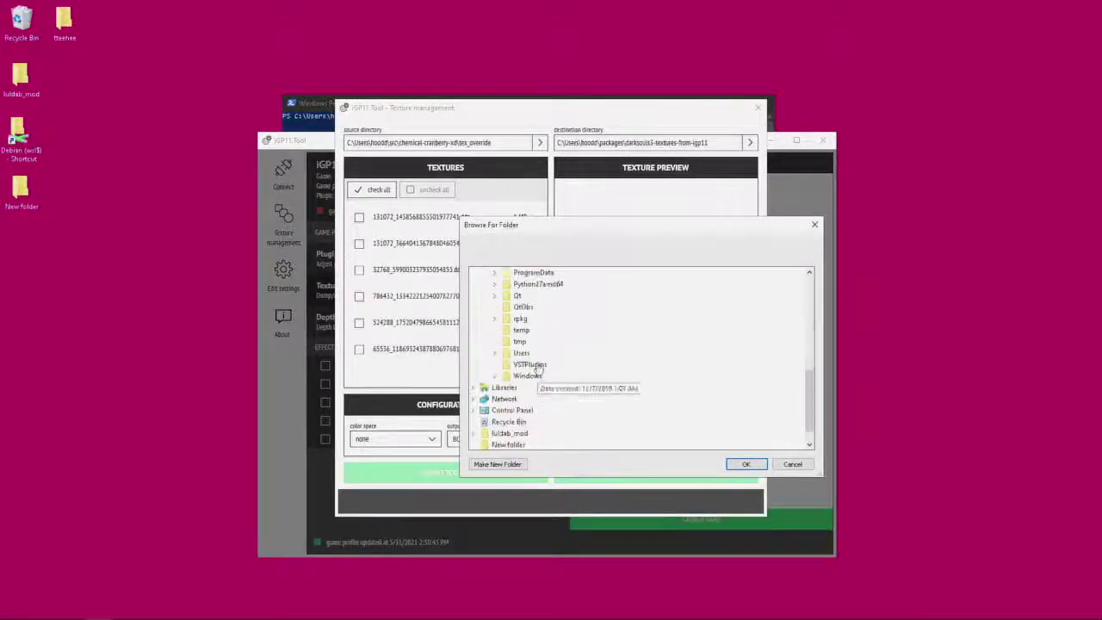
{"action": "scroll", "coordinate": [551, 284], "scroll_direction": "up", "scroll_amount": 1}
{"action": "double_click", "coordinate": [556, 299]}
{"action": "scroll", "coordinate": [580, 377], "scroll_direction": "down", "scroll_amount": 10}
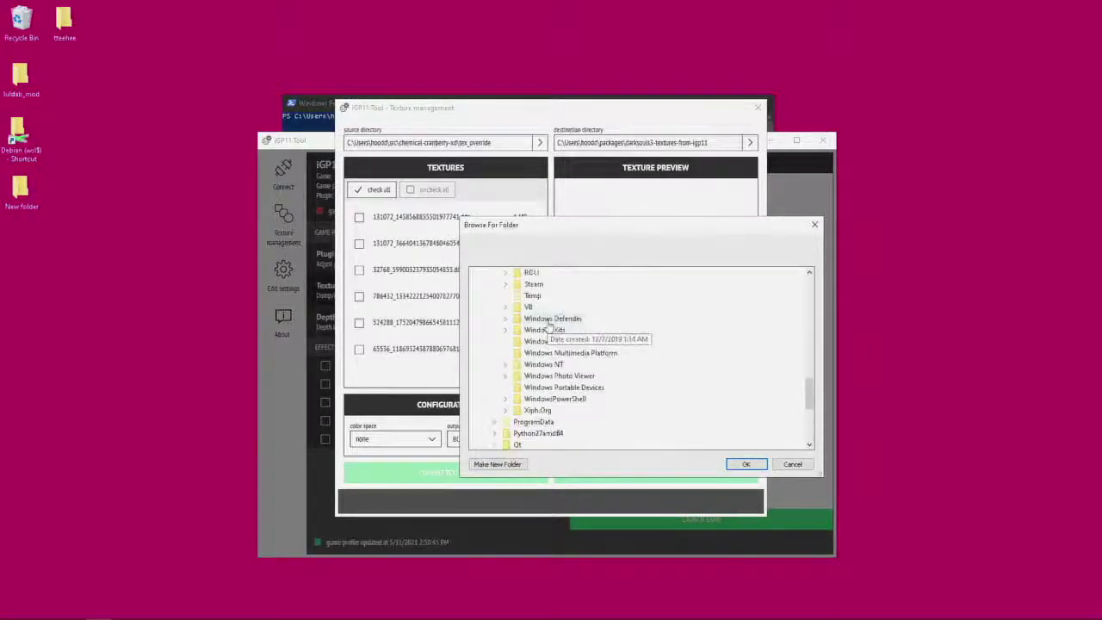
{"action": "double_click", "coordinate": [535, 285]}
{"action": "scroll", "coordinate": [594, 315], "scroll_direction": "down", "scroll_amount": 3}
{"action": "double_click", "coordinate": [572, 409]}
{"action": "scroll", "coordinate": [577, 406], "scroll_direction": "down", "scroll_amount": 3}
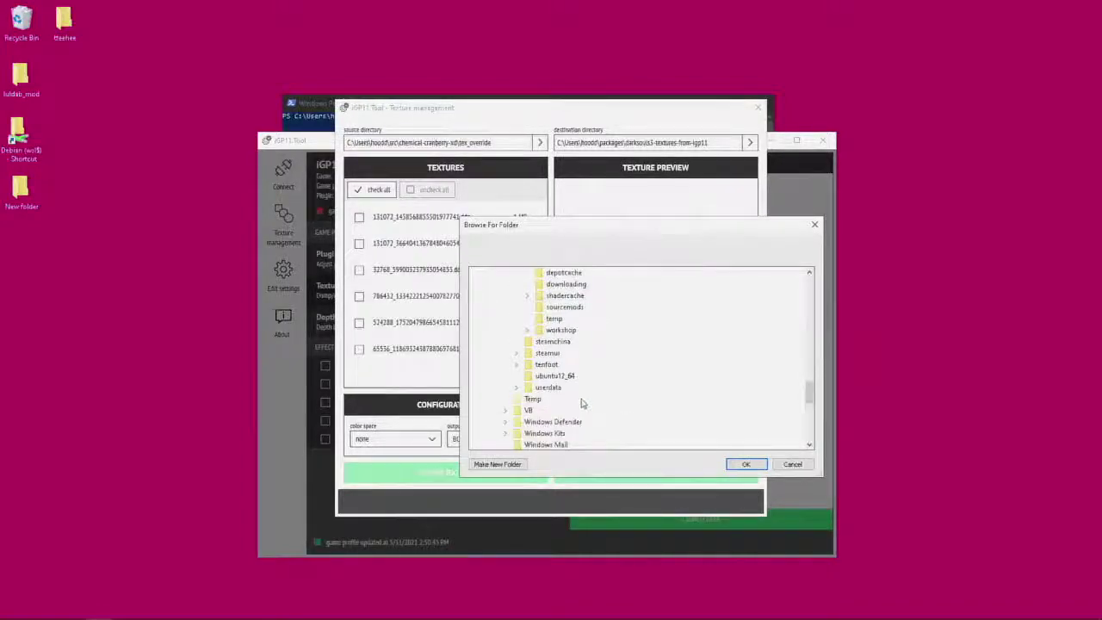
{"action": "scroll", "coordinate": [590, 280], "scroll_direction": "up", "scroll_amount": 3}
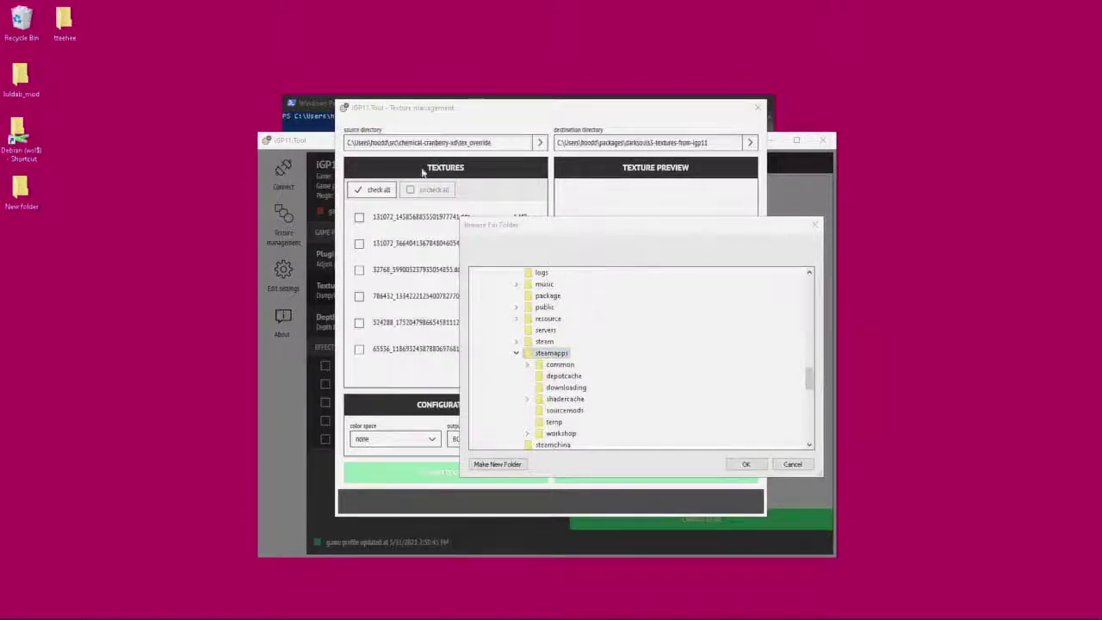
{"action": "left_click", "coordinate": [296, 112]}
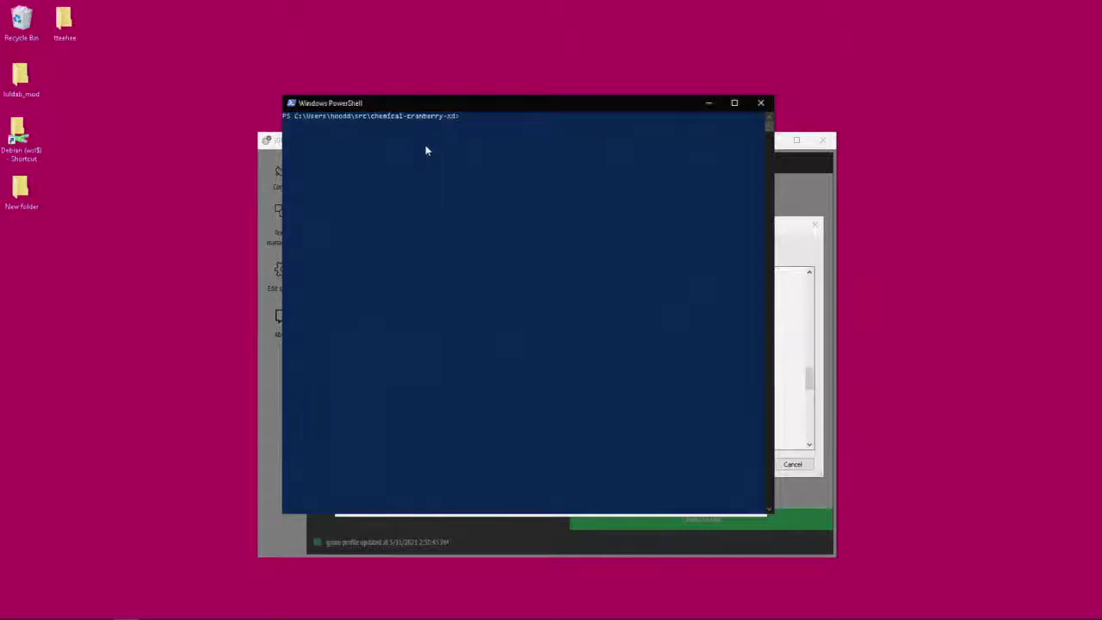
{"action": "left_click", "coordinate": [445, 157]}
{"action": "key", "text": "Escape"}
{"action": "left_click", "coordinate": [799, 263]}
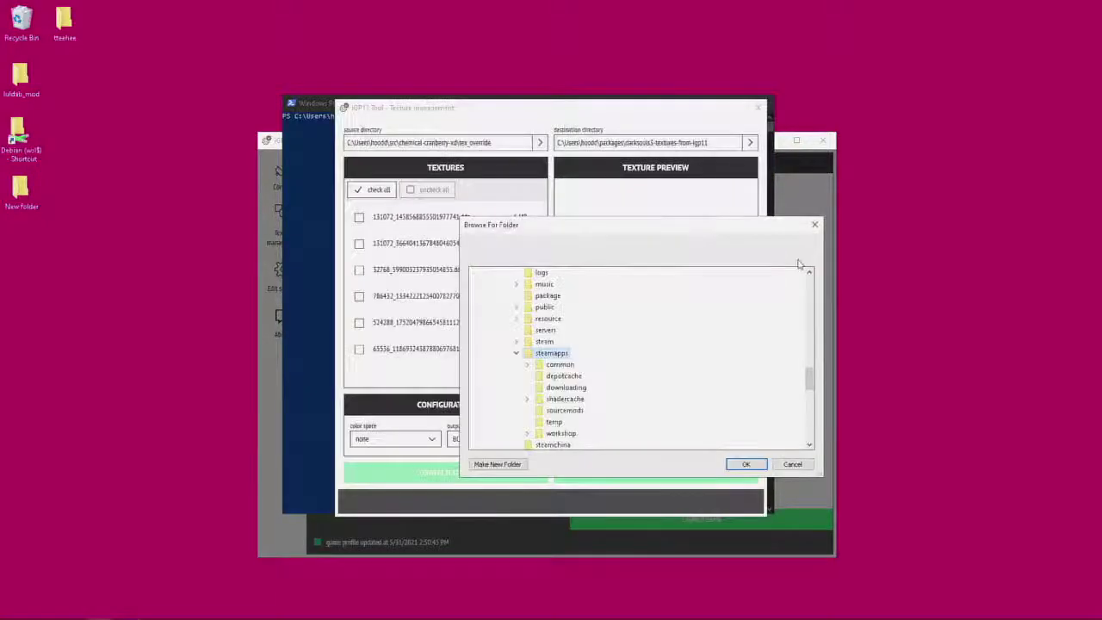
Expand steamapps, common and DARK SOULS III in the folder tree down to the contents of the Game folder
{"action": "scroll", "coordinate": [572, 319], "scroll_direction": "down", "scroll_amount": 1}
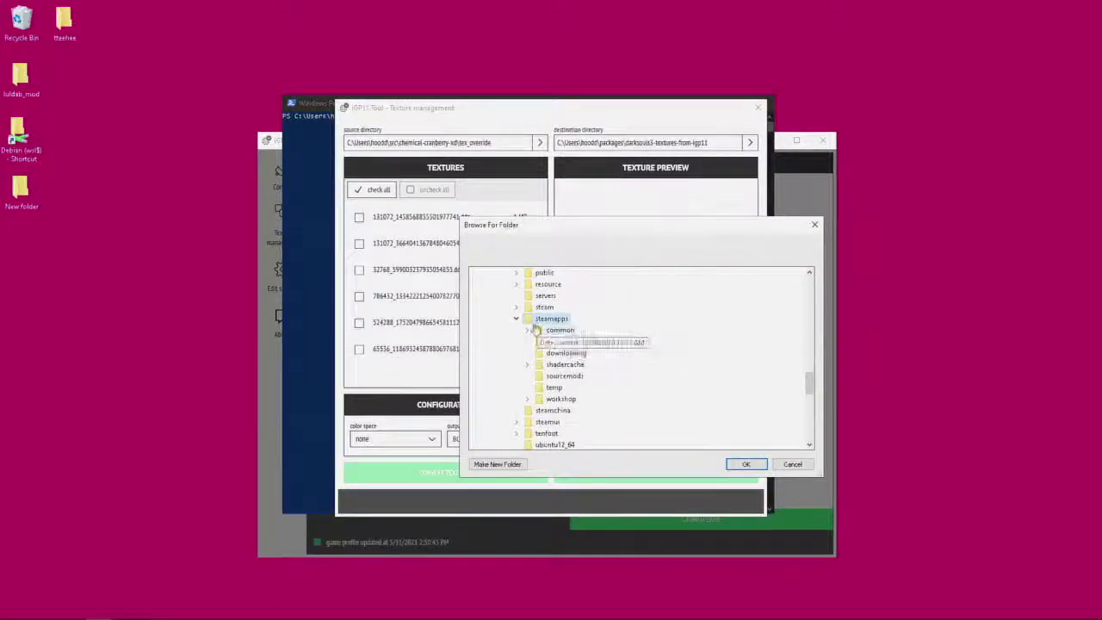
{"action": "scroll", "coordinate": [572, 318], "scroll_direction": "up", "scroll_amount": 5}
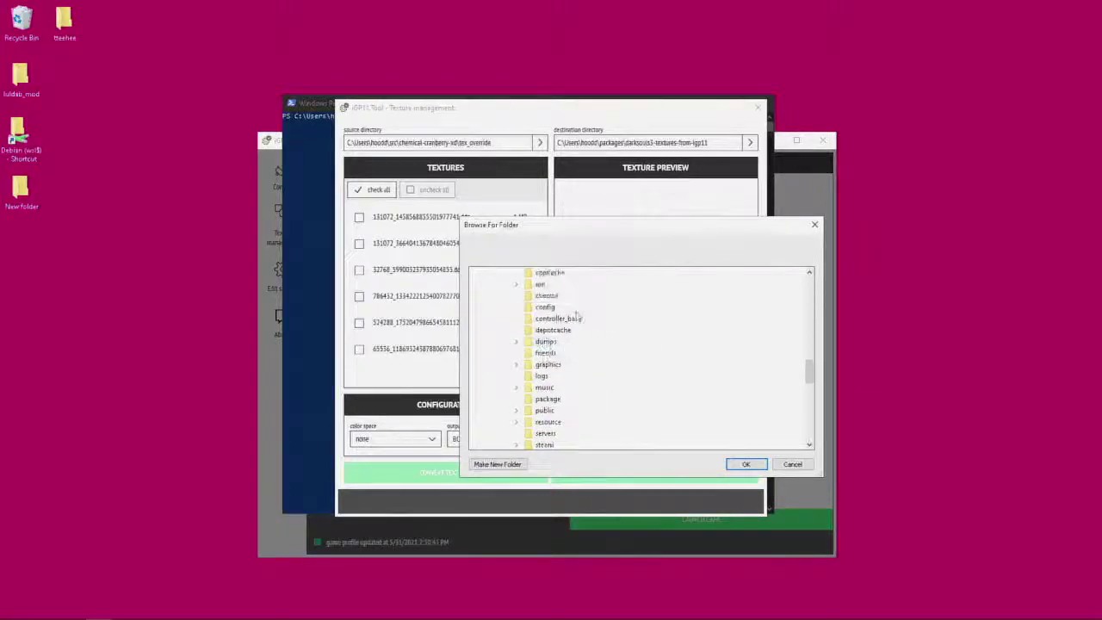
{"action": "scroll", "coordinate": [577, 319], "scroll_direction": "down", "scroll_amount": 3}
{"action": "scroll", "coordinate": [575, 318], "scroll_direction": "down", "scroll_amount": 2}
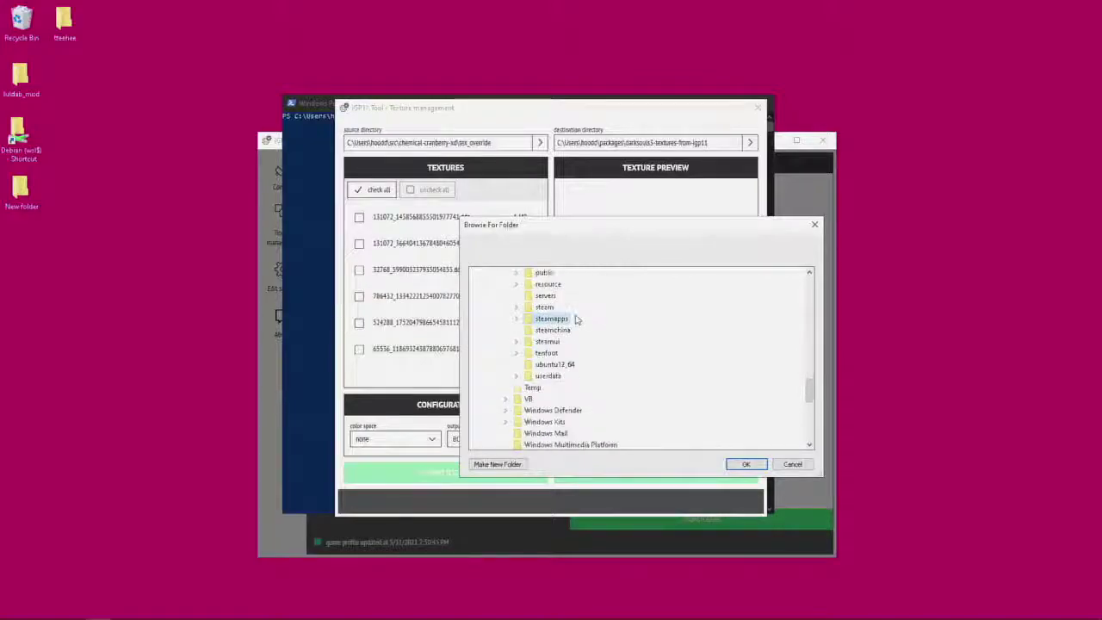
{"action": "left_click", "coordinate": [517, 307]}
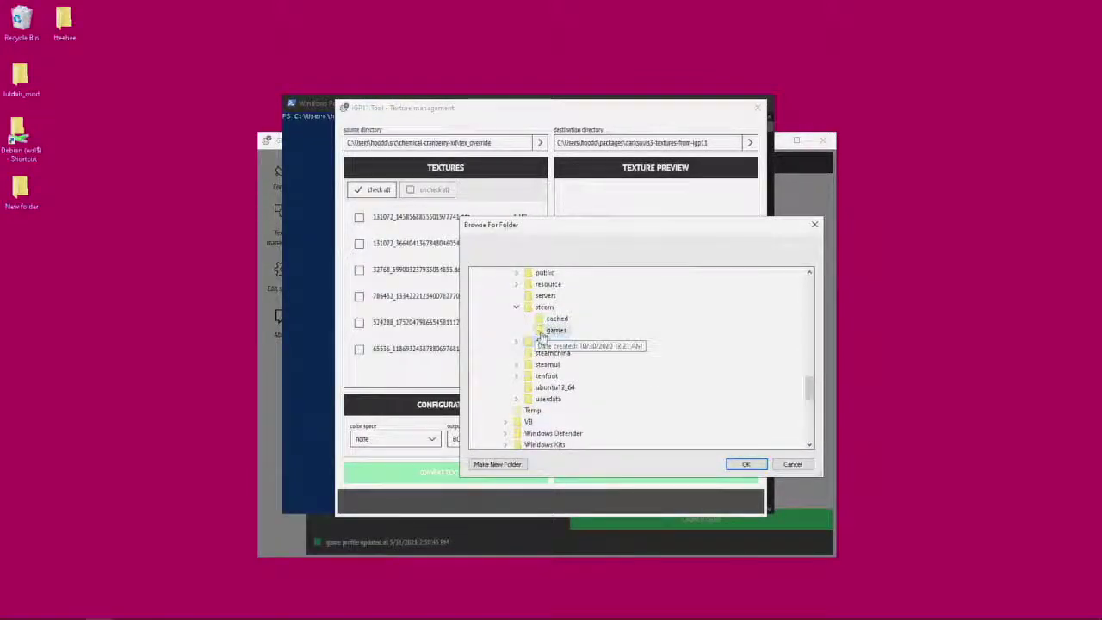
{"action": "left_click", "coordinate": [517, 342]}
{"action": "left_click", "coordinate": [528, 353]}
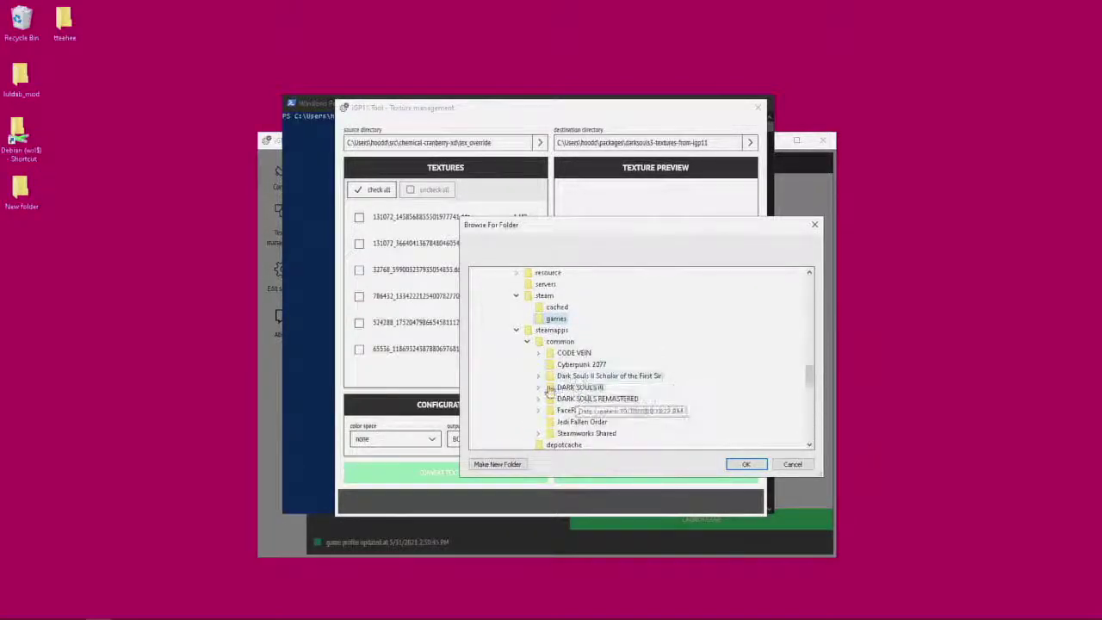
{"action": "left_click", "coordinate": [538, 387]}
{"action": "scroll", "coordinate": [558, 393], "scroll_direction": "up", "scroll_amount": 2}
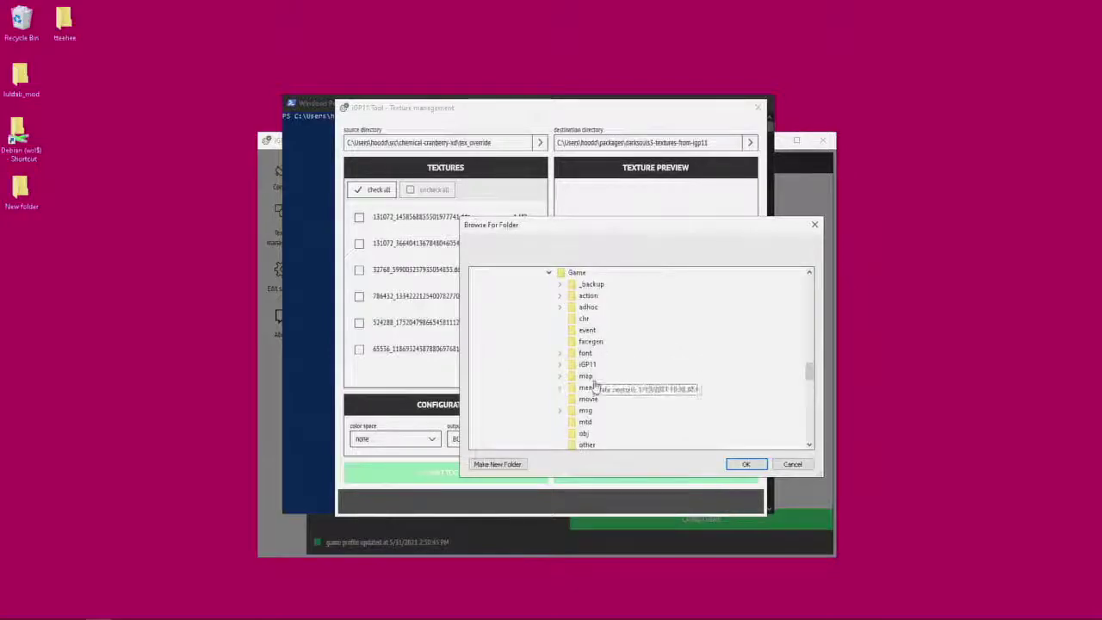
Set the source directory to the tex_dump folder inside the game's iGP11 folder
{"action": "left_click", "coordinate": [559, 364]}
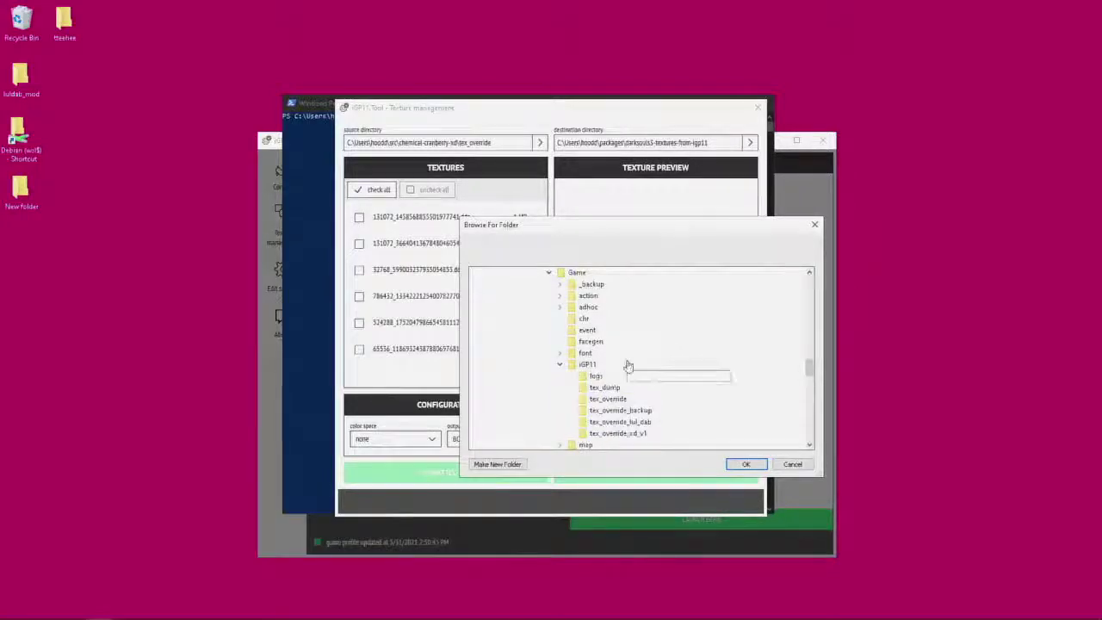
{"action": "scroll", "coordinate": [628, 365], "scroll_direction": "down", "scroll_amount": 2}
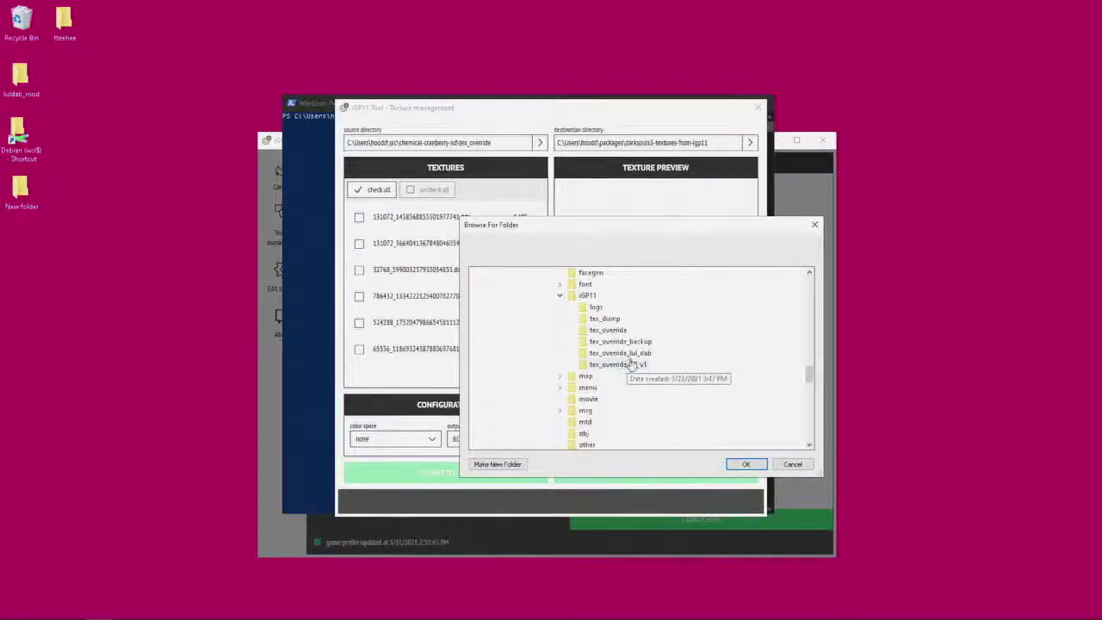
{"action": "left_click", "coordinate": [604, 318]}
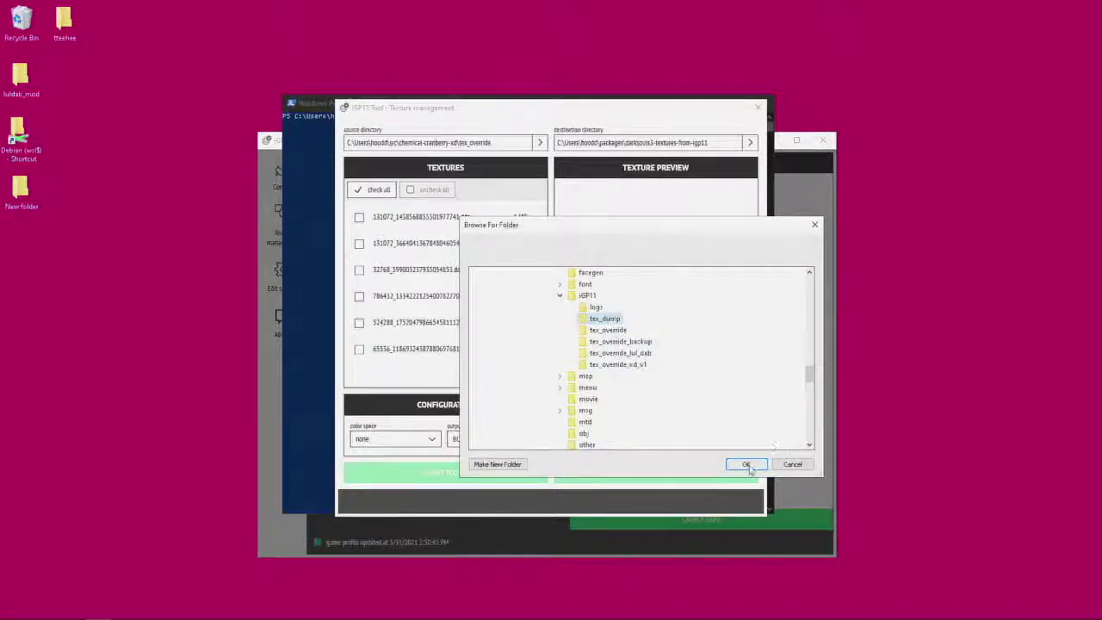
{"action": "left_click", "coordinate": [746, 465]}
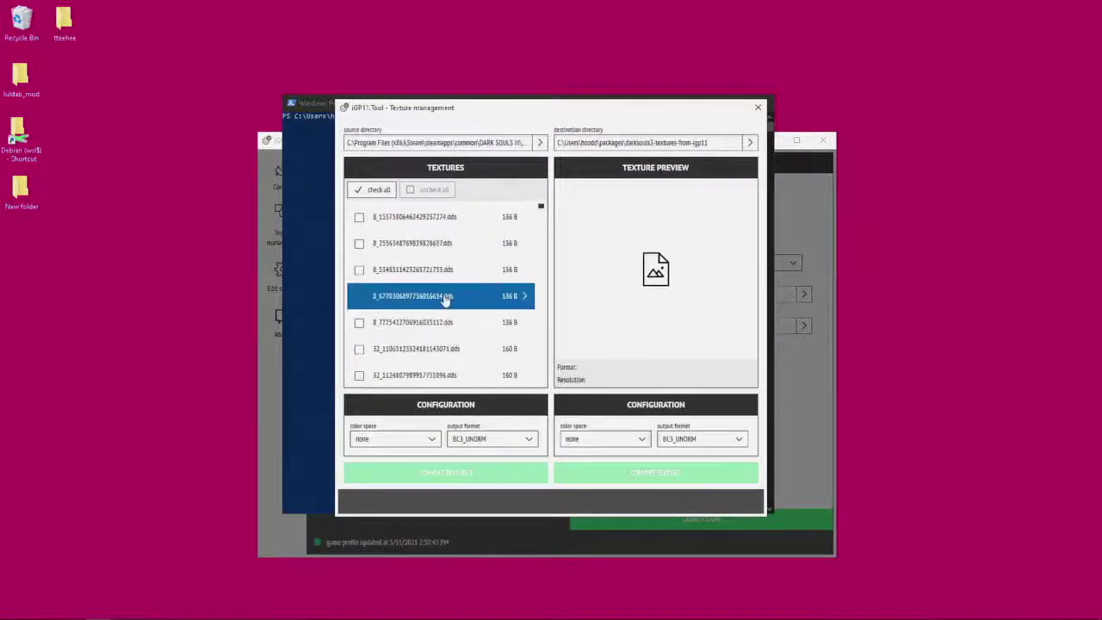
Preview a series of dumped textures, working from the start of the list down through the 4096 files
{"action": "left_click", "coordinate": [413, 245]}
{"action": "scroll", "coordinate": [418, 258], "scroll_direction": "down", "scroll_amount": 5}
{"action": "left_click", "coordinate": [423, 276]}
{"action": "scroll", "coordinate": [424, 276], "scroll_direction": "down", "scroll_amount": 10}
{"action": "left_click", "coordinate": [423, 274]}
{"action": "scroll", "coordinate": [424, 274], "scroll_direction": "down", "scroll_amount": 5}
{"action": "left_click", "coordinate": [423, 274]}
{"action": "scroll", "coordinate": [423, 272], "scroll_direction": "down", "scroll_amount": 5}
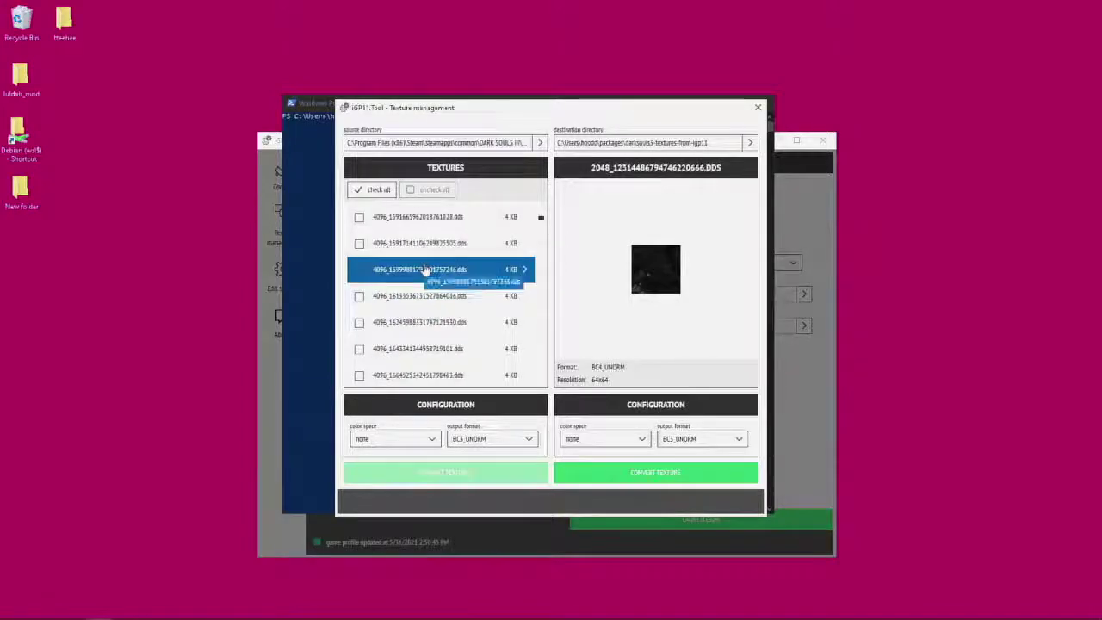
{"action": "left_click", "coordinate": [423, 269]}
{"action": "scroll", "coordinate": [426, 269], "scroll_direction": "down", "scroll_amount": 5}
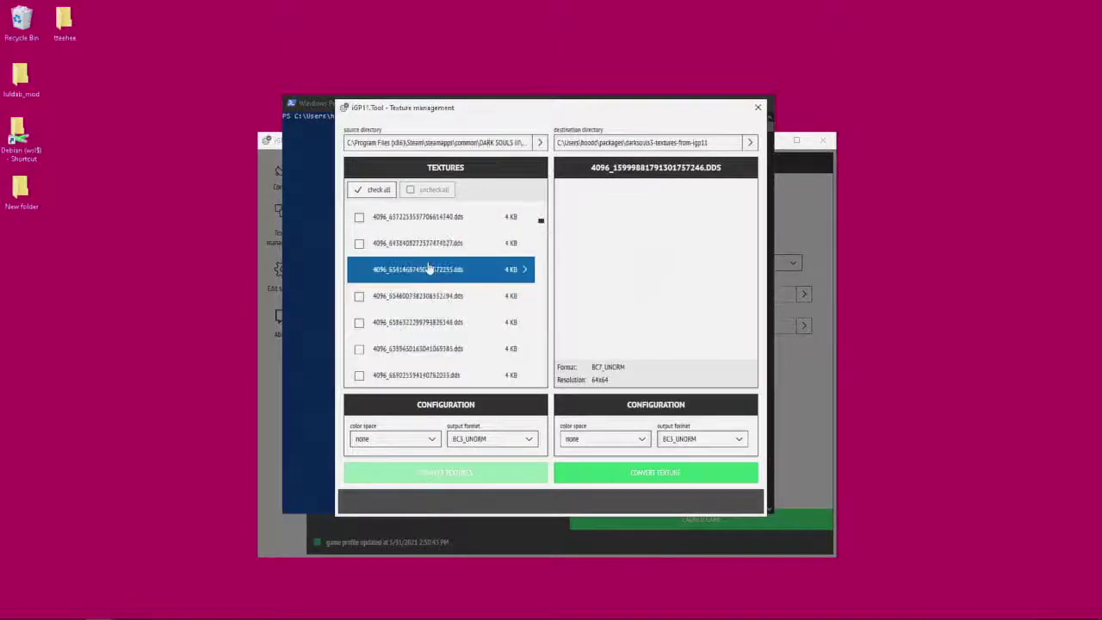
{"action": "left_click", "coordinate": [442, 293]}
Preview several of the 8192 textures further down the list, including 8192_5033533367623059881.dds
{"action": "scroll", "coordinate": [448, 284], "scroll_direction": "down", "scroll_amount": 3}
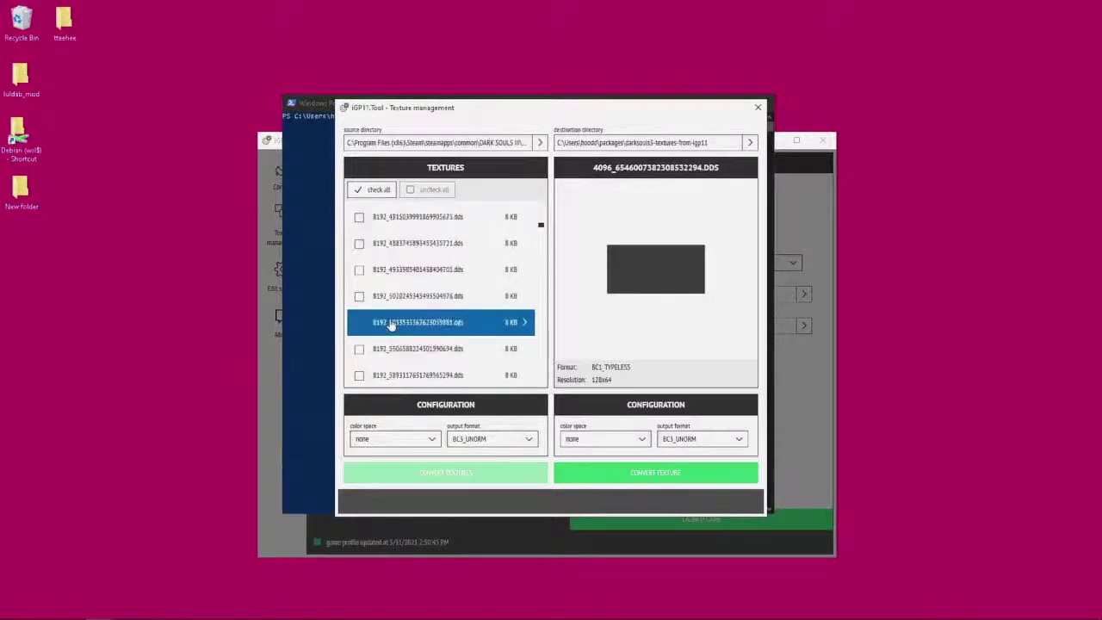
{"action": "left_click", "coordinate": [390, 324]}
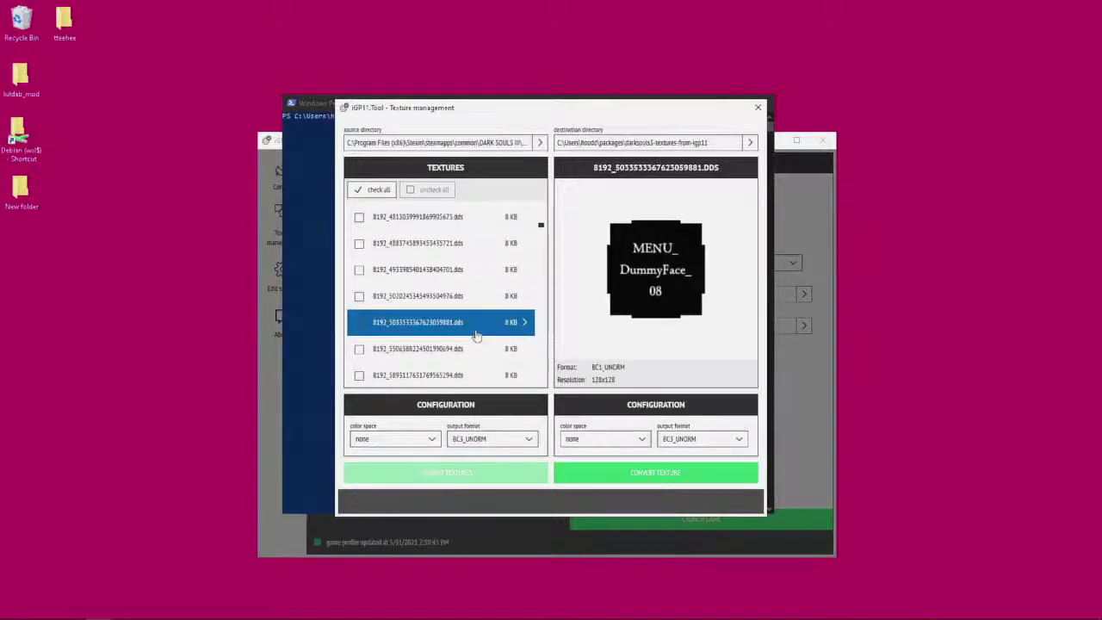
{"action": "scroll", "coordinate": [448, 290], "scroll_direction": "down", "scroll_amount": 5}
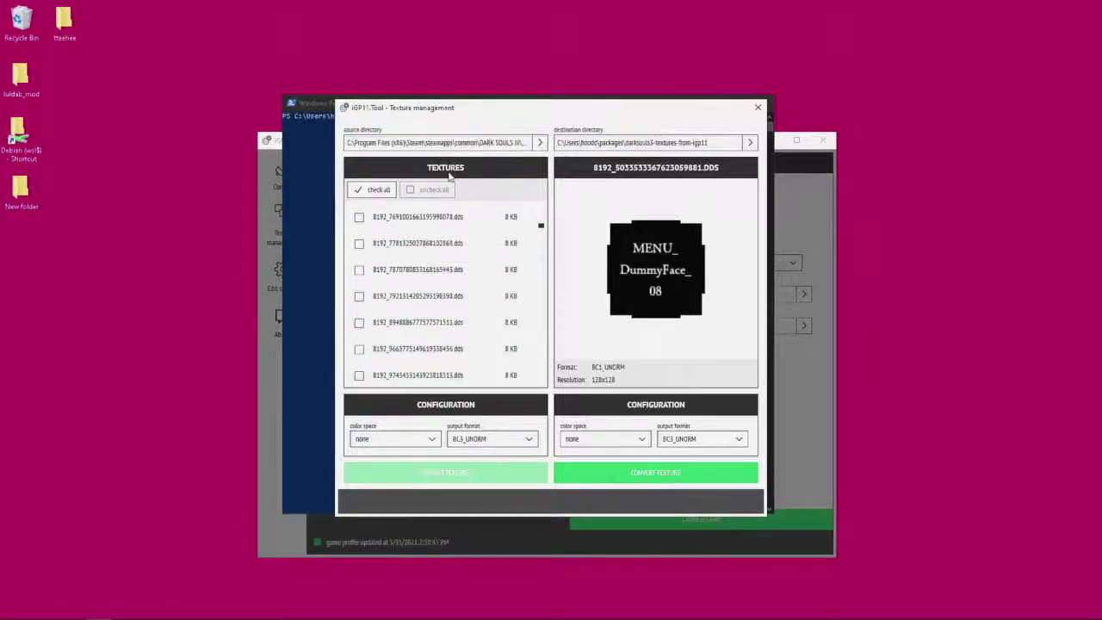
{"action": "scroll", "coordinate": [443, 223], "scroll_direction": "down", "scroll_amount": 3}
{"action": "left_click", "coordinate": [430, 348]}
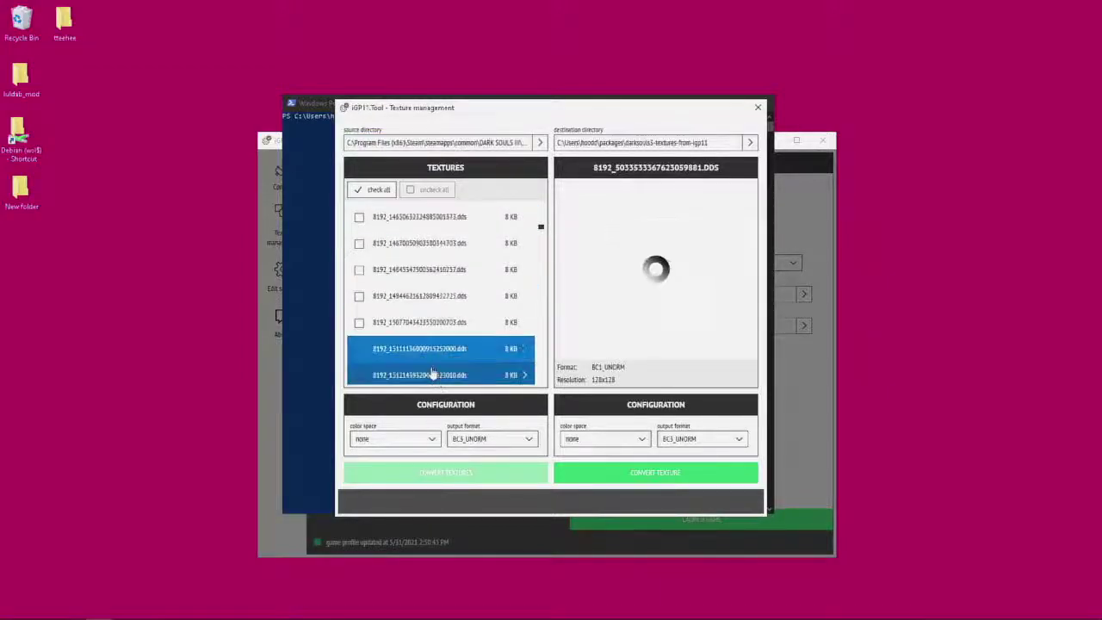
{"action": "scroll", "coordinate": [435, 328], "scroll_direction": "down", "scroll_amount": 7}
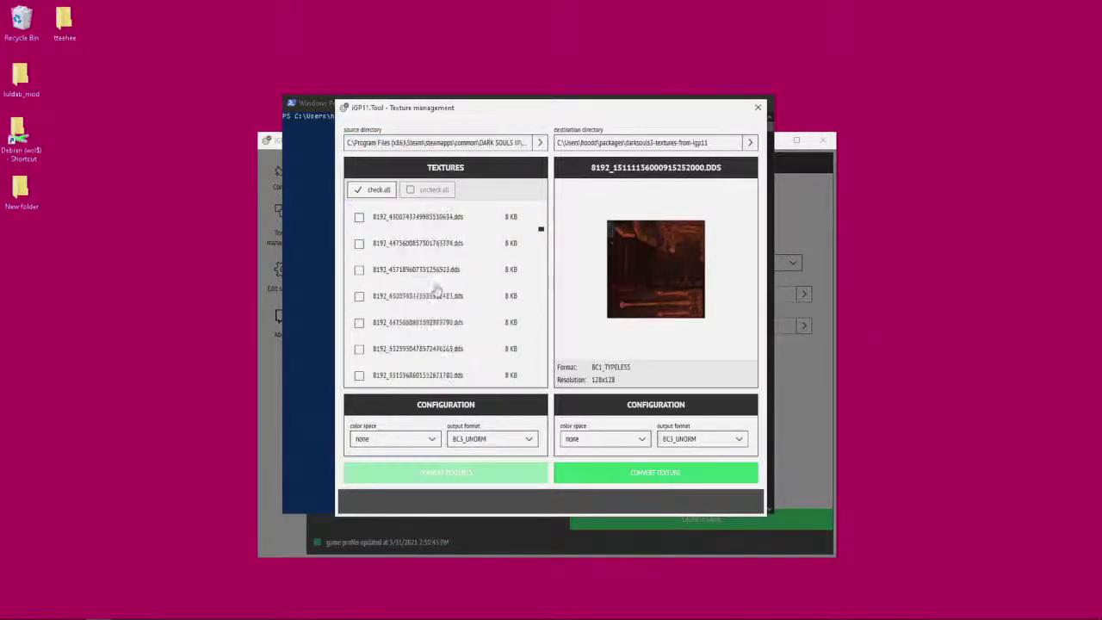
{"action": "left_click", "coordinate": [436, 295]}
Move the texture management window slightly and close it
{"action": "left_click_drag", "start_coordinate": [525, 112], "coordinate": [503, 99]}
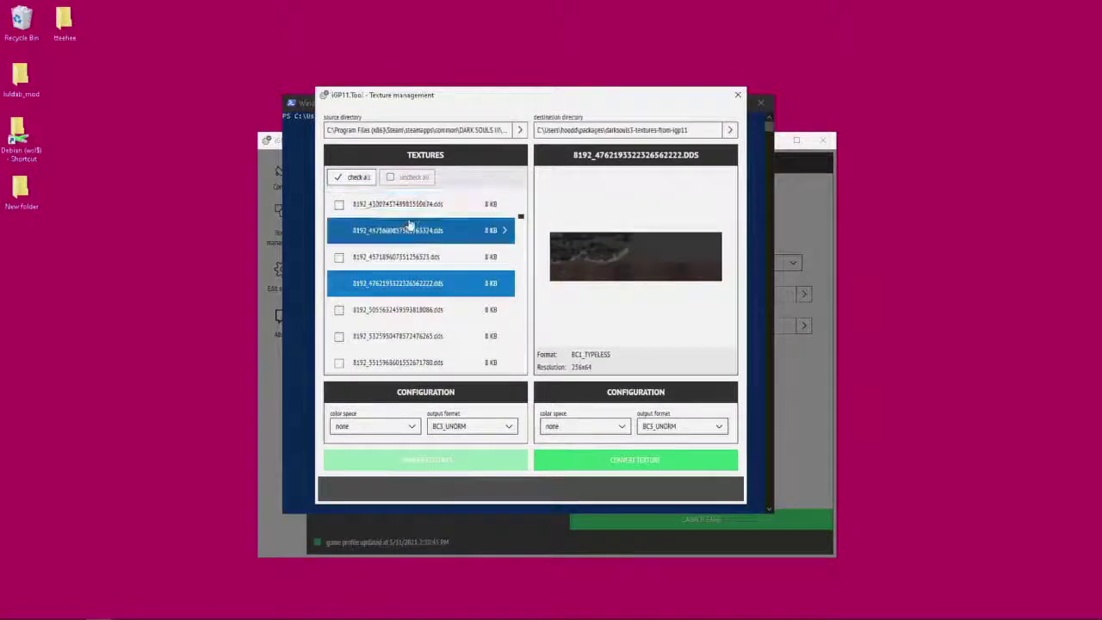
{"action": "left_click", "coordinate": [740, 95]}
{"action": "left_click_drag", "start_coordinate": [608, 148], "coordinate": [603, 133]}
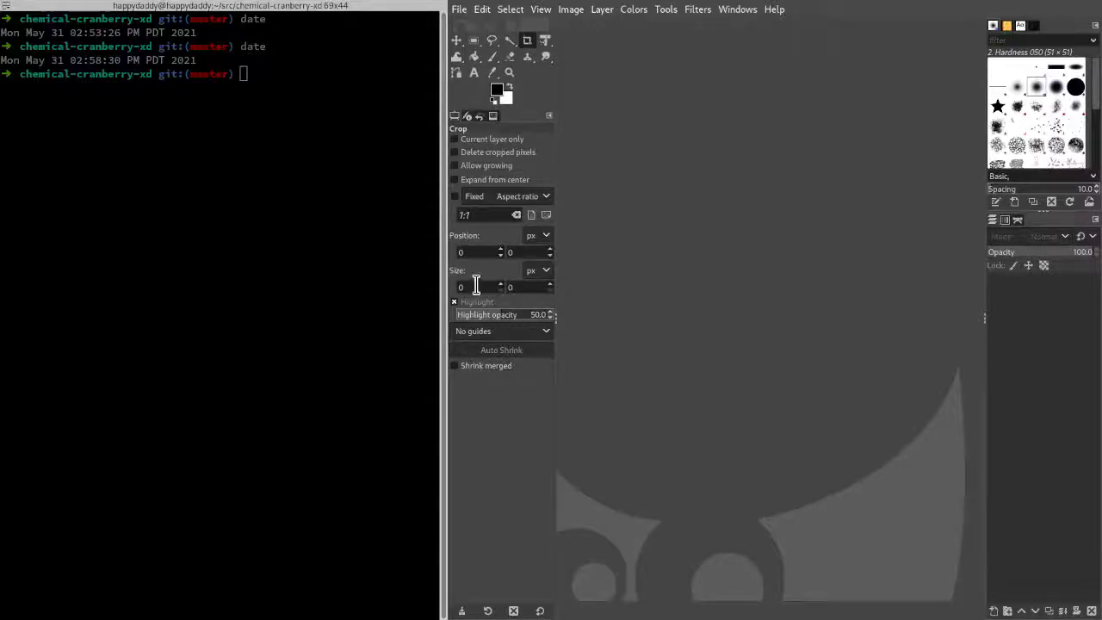
Switch to the terminal in chemical-cranberry-xd, list the folder's contents with ls, and clear the terminal with reset
{"action": "left_click", "coordinate": [130, 212]}
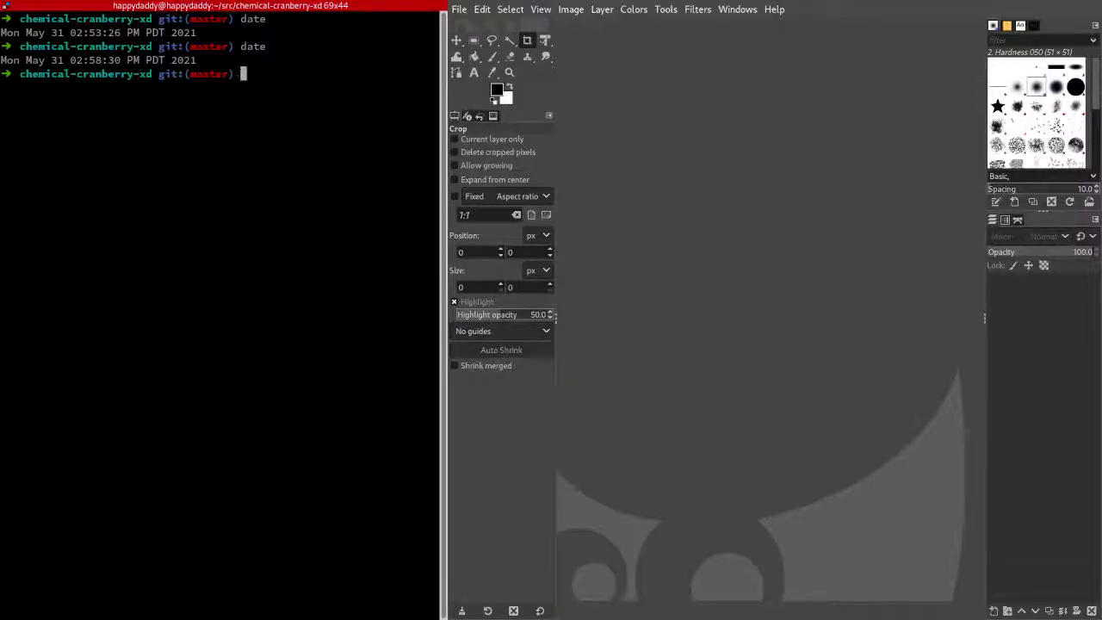
{"action": "type", "text": "s"}
{"action": "key", "text": "Return"}
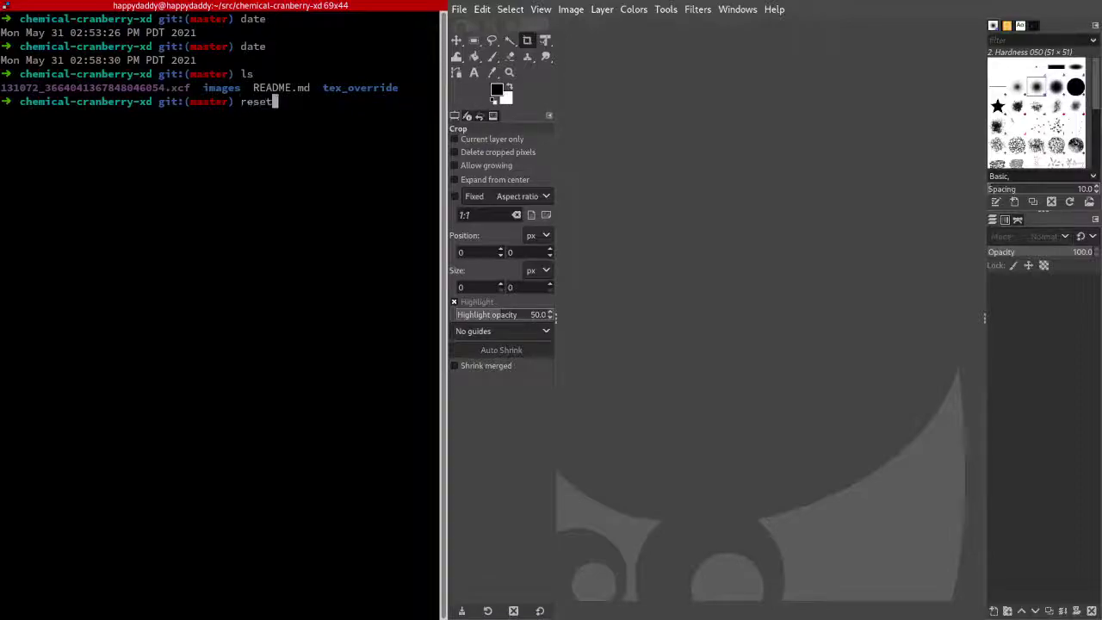
{"action": "key", "text": "Return"}
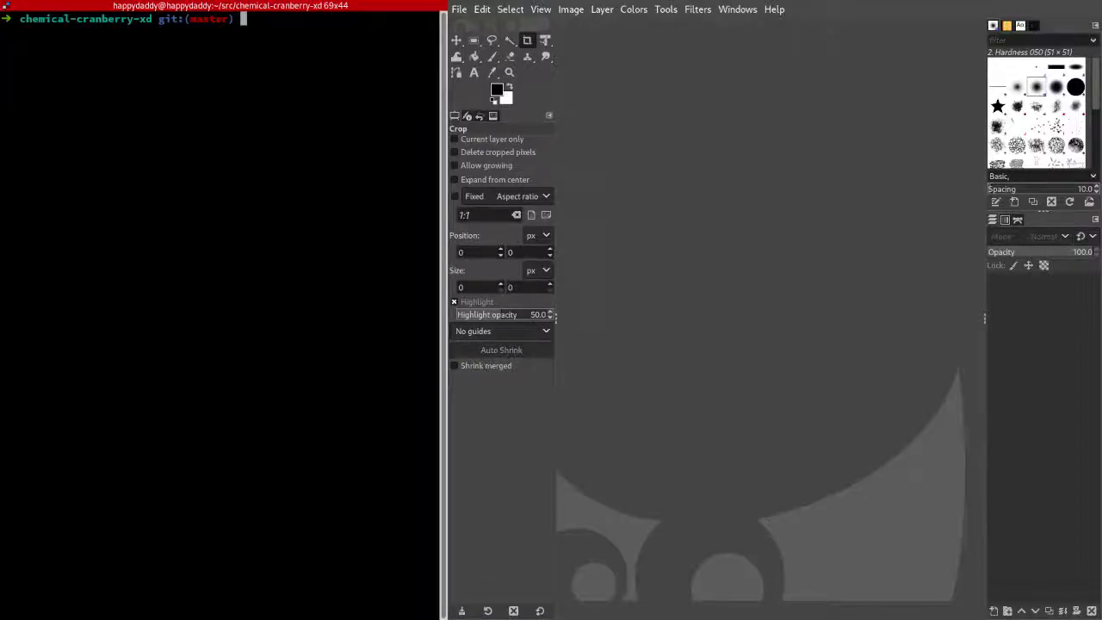
Open the current directory in the file manager with "xdg-open ." and enter its tex_override folder
{"action": "type", "text": "xdg-open ."}
{"action": "key", "text": "Return"}
{"action": "double_click", "coordinate": [159, 445]}
{"action": "left_click", "coordinate": [188, 366]}
{"action": "left_click", "coordinate": [198, 396]}
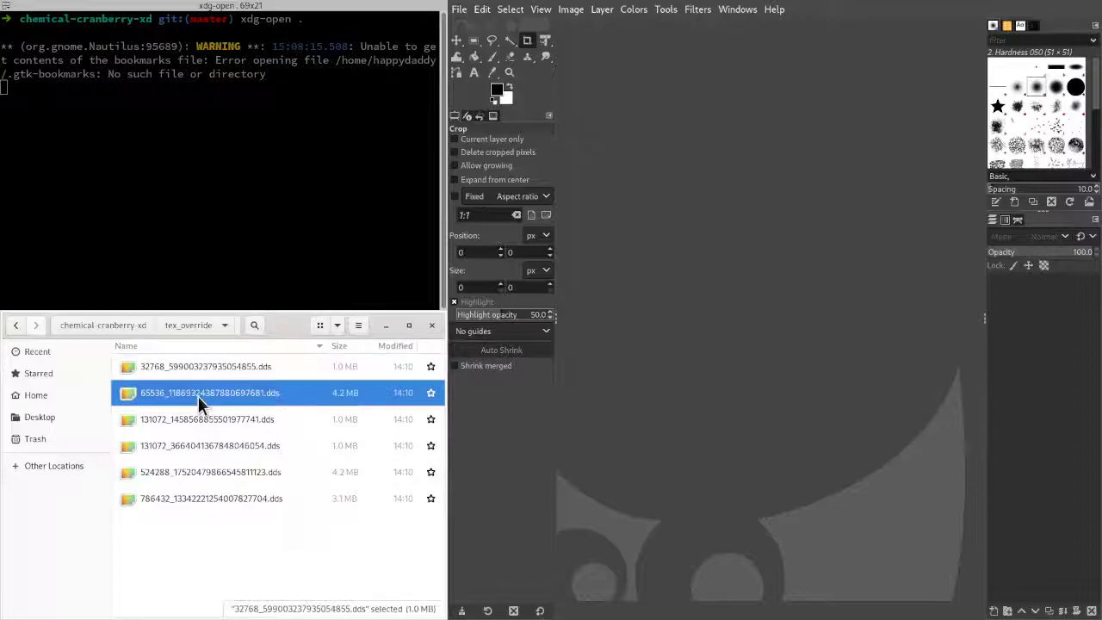
Open 131072_1458568855501977741.dds in GIMP with the default DDS load options to view it, and close the image
{"action": "left_click", "coordinate": [231, 419]}
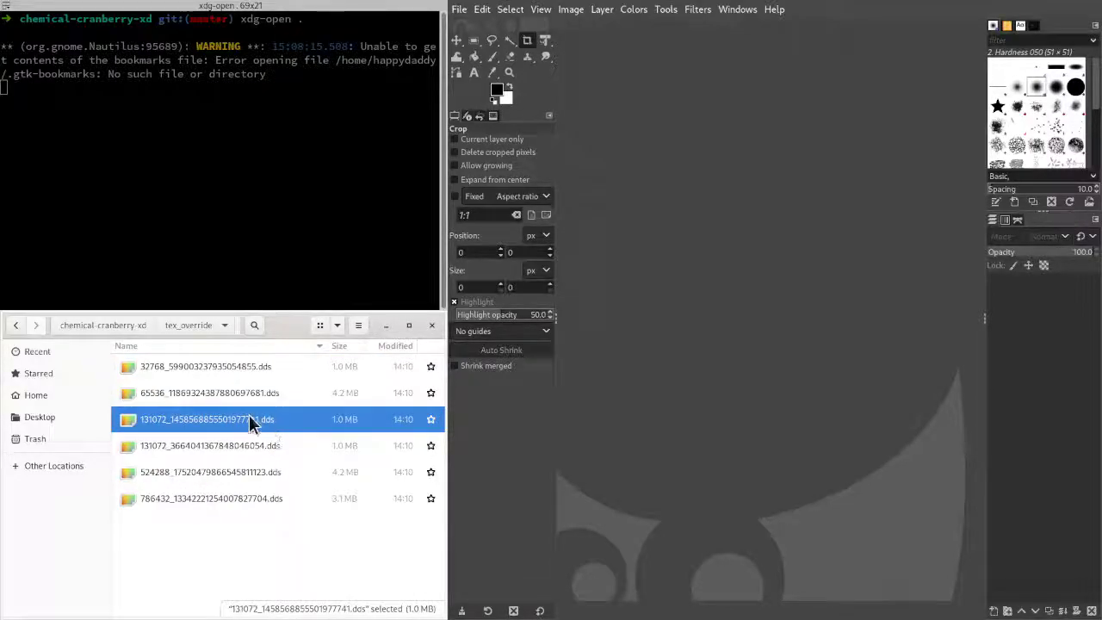
{"action": "left_click_drag", "start_coordinate": [231, 419], "coordinate": [700, 295]}
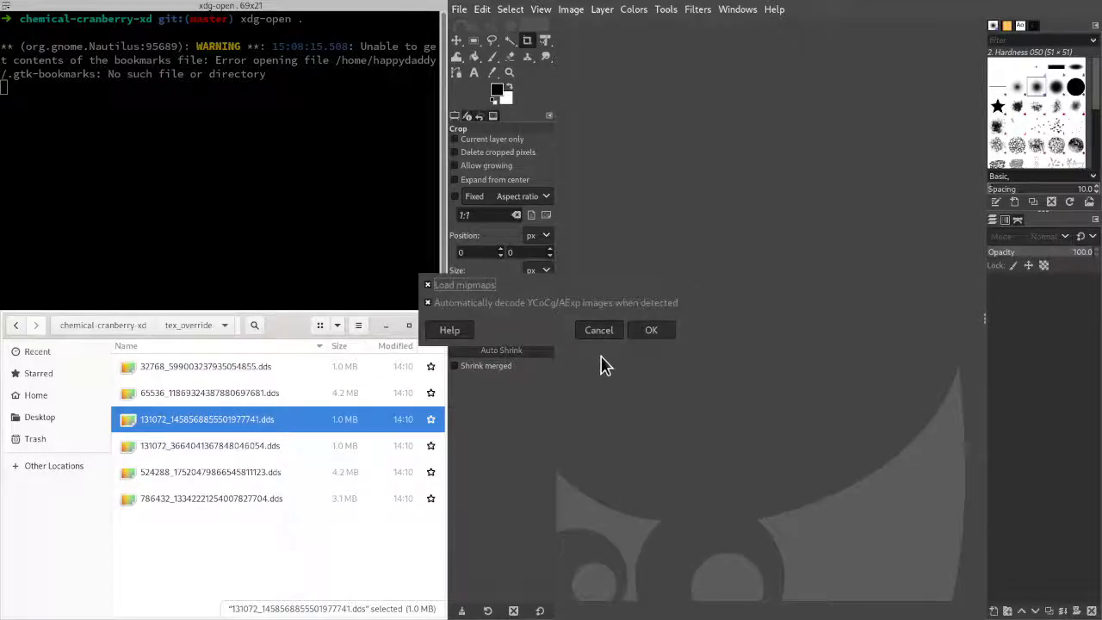
{"action": "left_click", "coordinate": [653, 329]}
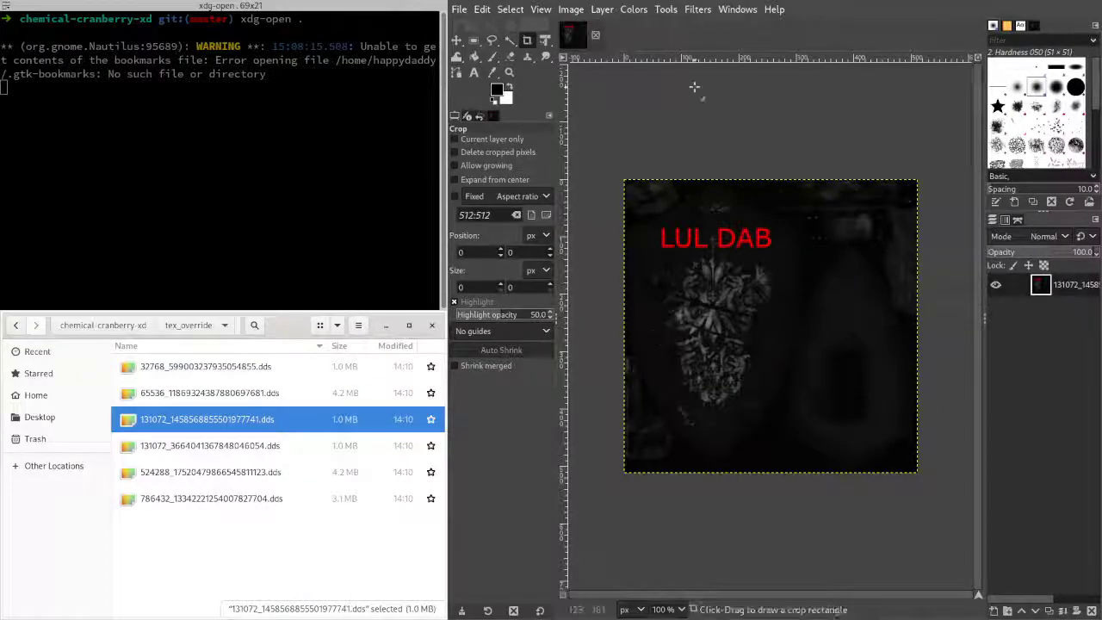
{"action": "left_click", "coordinate": [599, 35]}
Open 131072_3664041367848046054.dds in GIMP with the default DDS load options and widen the GIMP window
{"action": "left_click_drag", "start_coordinate": [204, 445], "coordinate": [659, 283]}
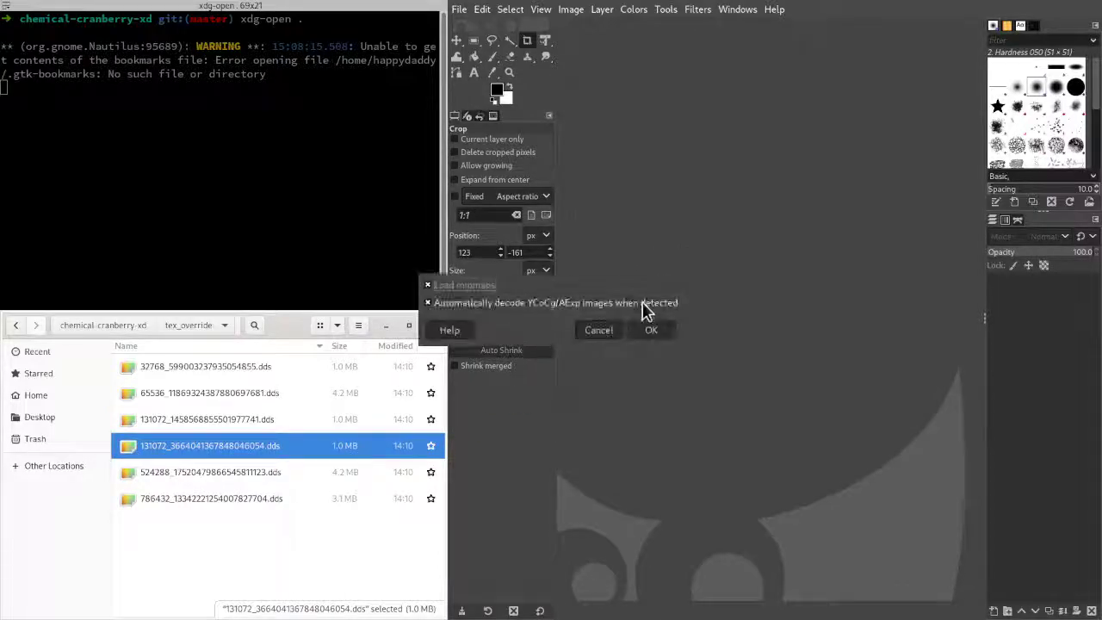
{"action": "left_click", "coordinate": [651, 327]}
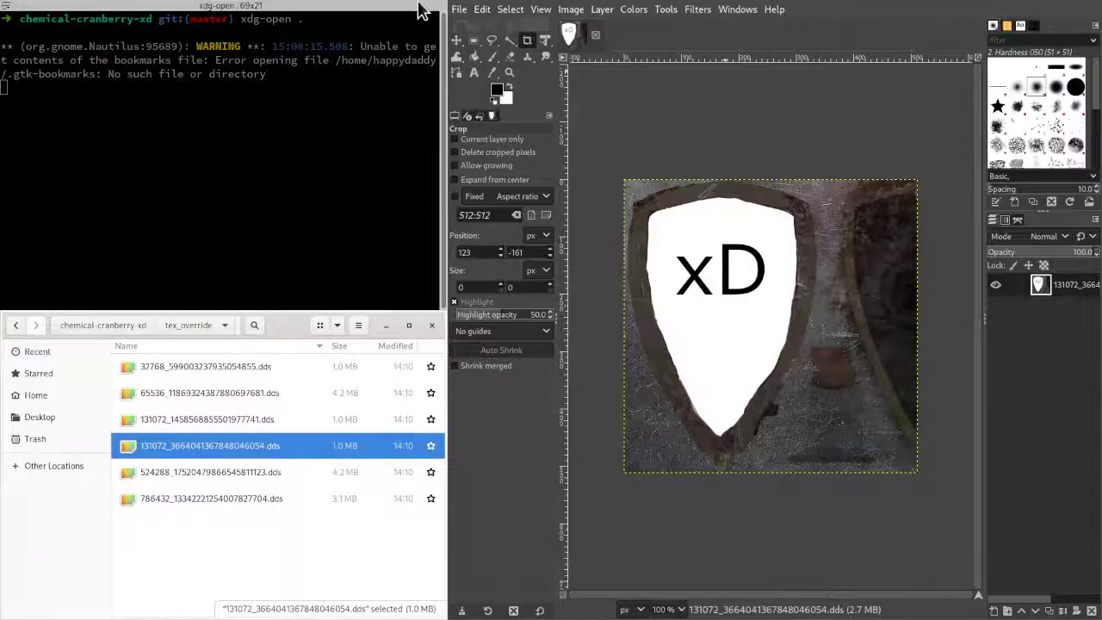
{"action": "left_click", "coordinate": [474, 41]}
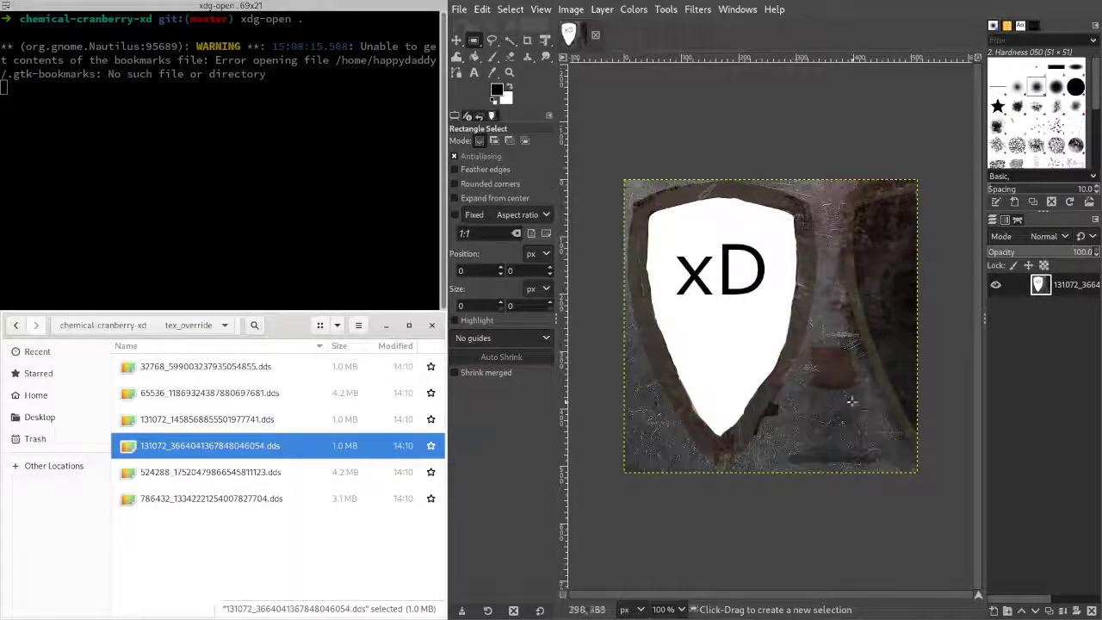
{"action": "left_click_drag", "start_coordinate": [446, 180], "coordinate": [297, 181]}
Select a rectangle of about 200 by 163 px around the shield's xD text, cut it and paste it back as a floating selection
{"action": "scroll", "coordinate": [725, 262], "scroll_direction": "up", "scroll_amount": 2}
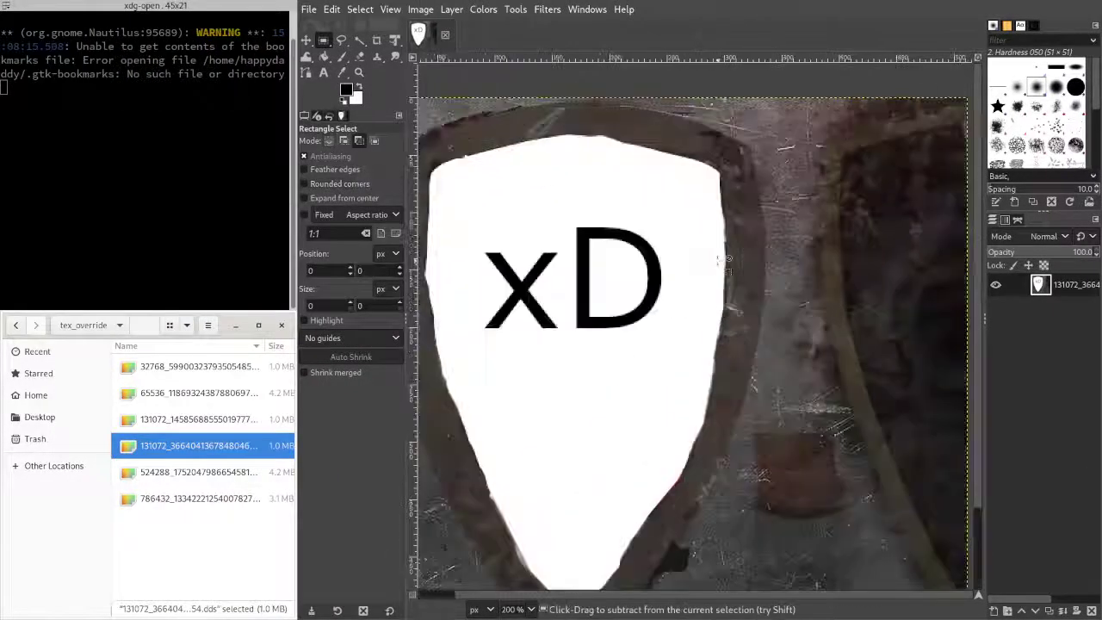
{"action": "scroll", "coordinate": [522, 234], "scroll_direction": "left", "scroll_amount": 3}
{"action": "left_click_drag", "start_coordinate": [525, 197], "coordinate": [754, 384]}
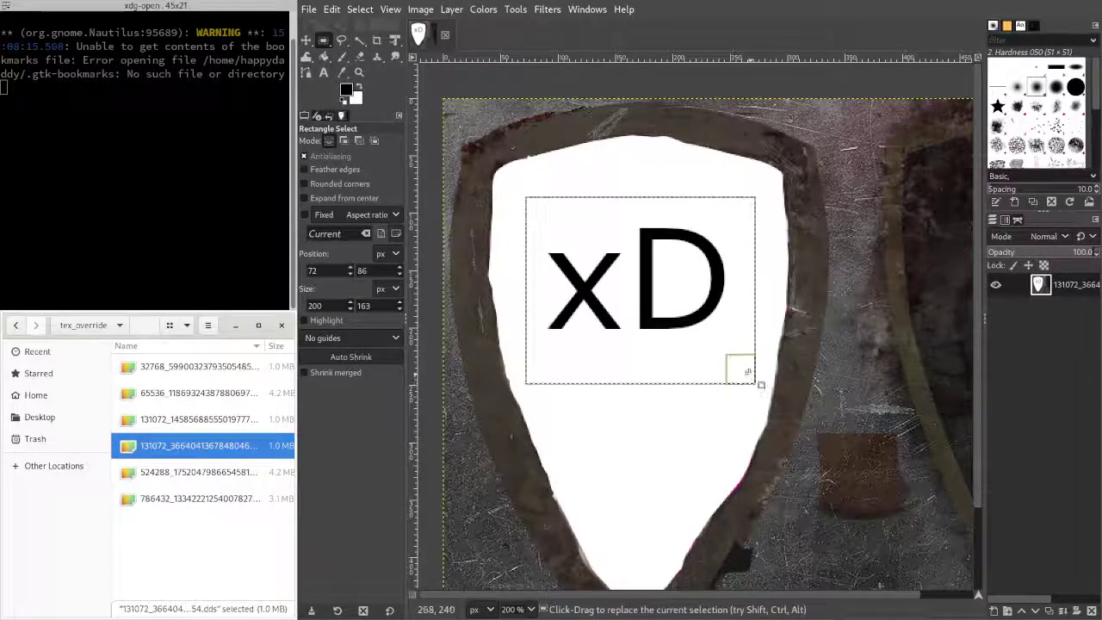
{"action": "key", "text": "ctrl+x"}
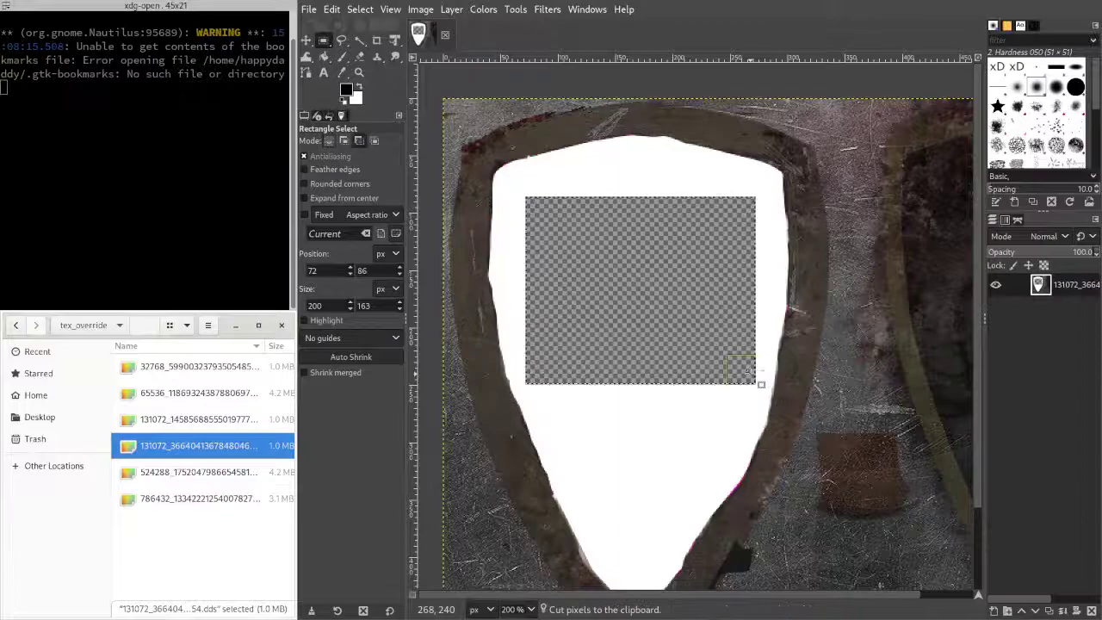
{"action": "key", "text": "ctrl+v"}
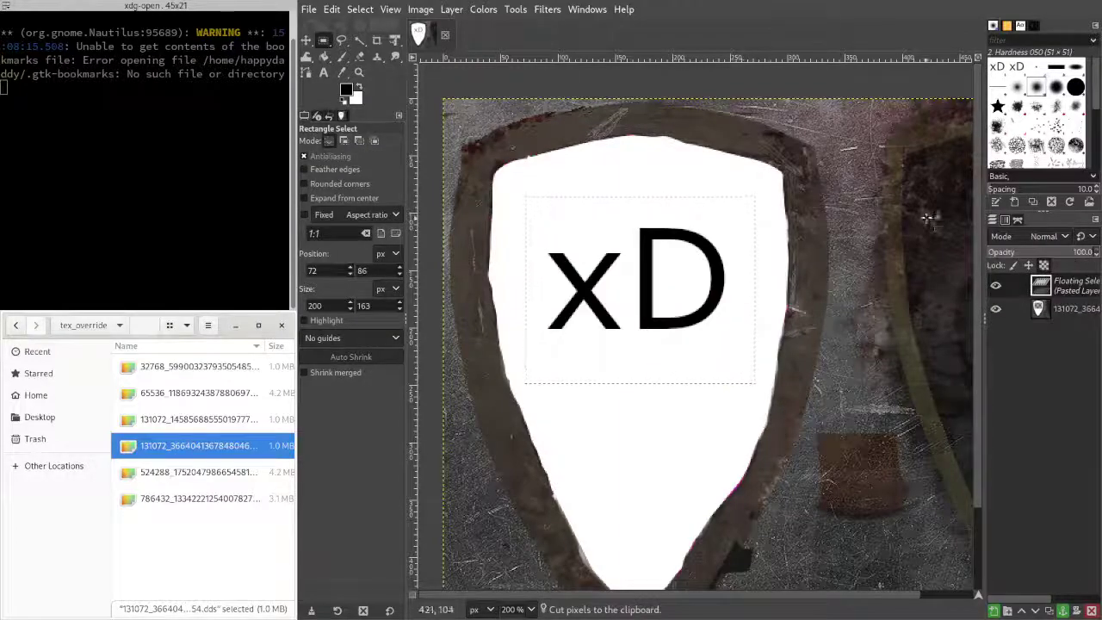
{"action": "left_click", "coordinate": [376, 41]}
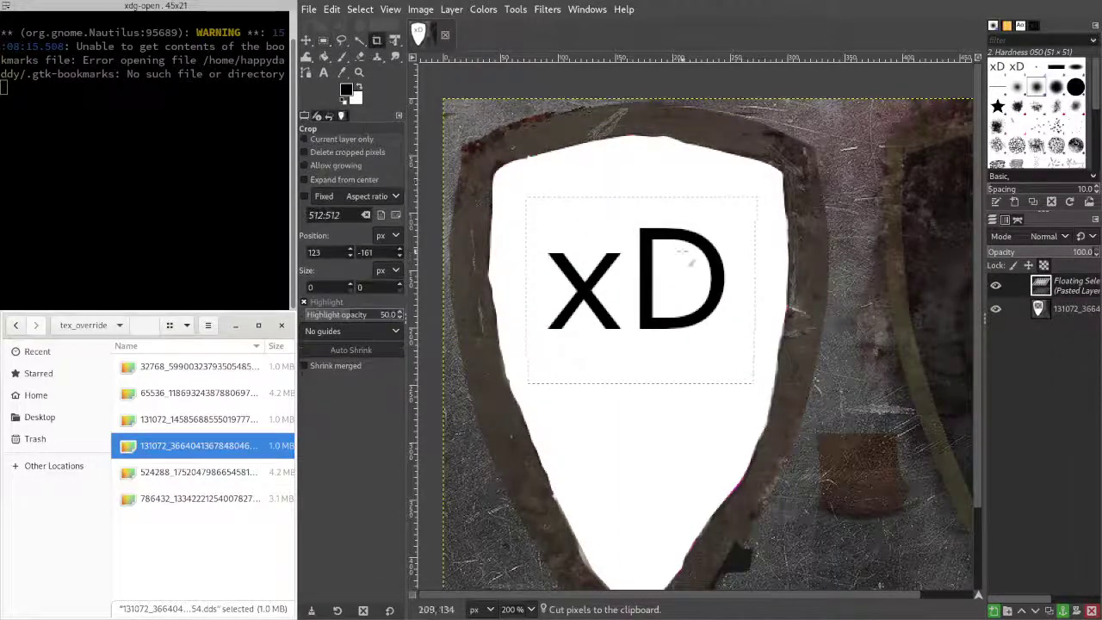
{"action": "left_click", "coordinate": [321, 42]}
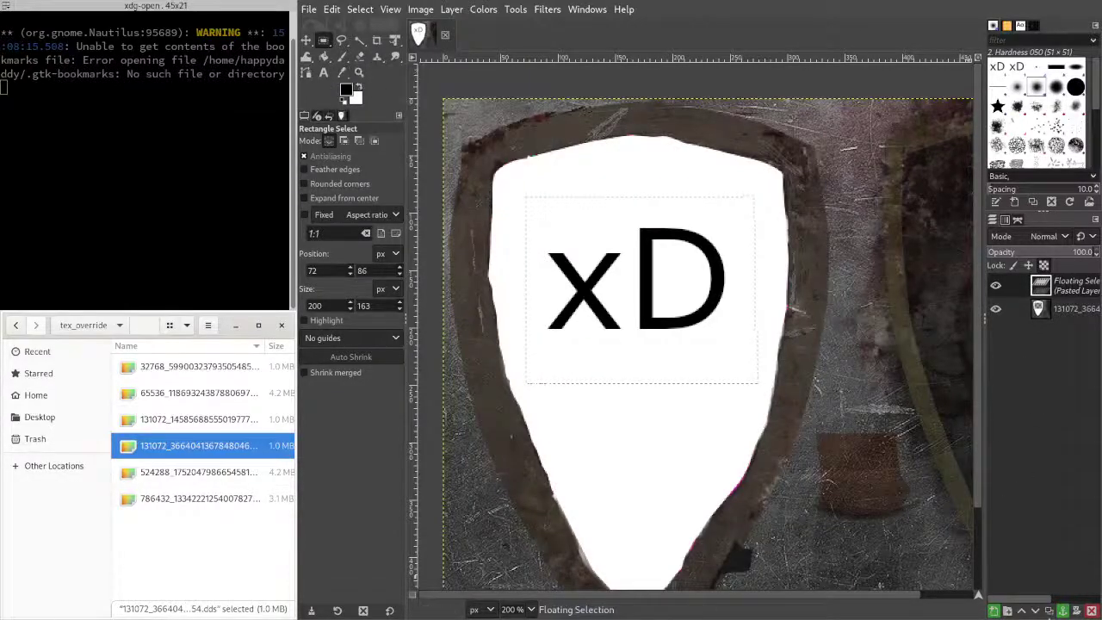
Convert the floating xD selection into a new layer and widen the layer list so the layer names are readable
{"action": "left_click", "coordinate": [994, 611]}
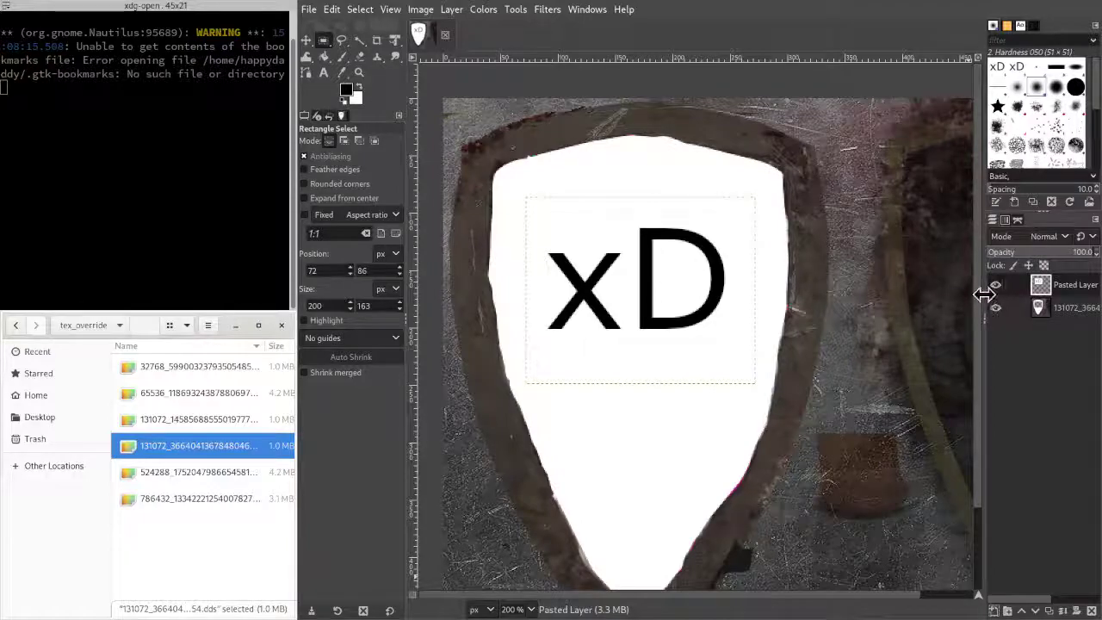
{"action": "left_click_drag", "start_coordinate": [983, 295], "coordinate": [863, 295]}
{"action": "right_click", "coordinate": [923, 293]}
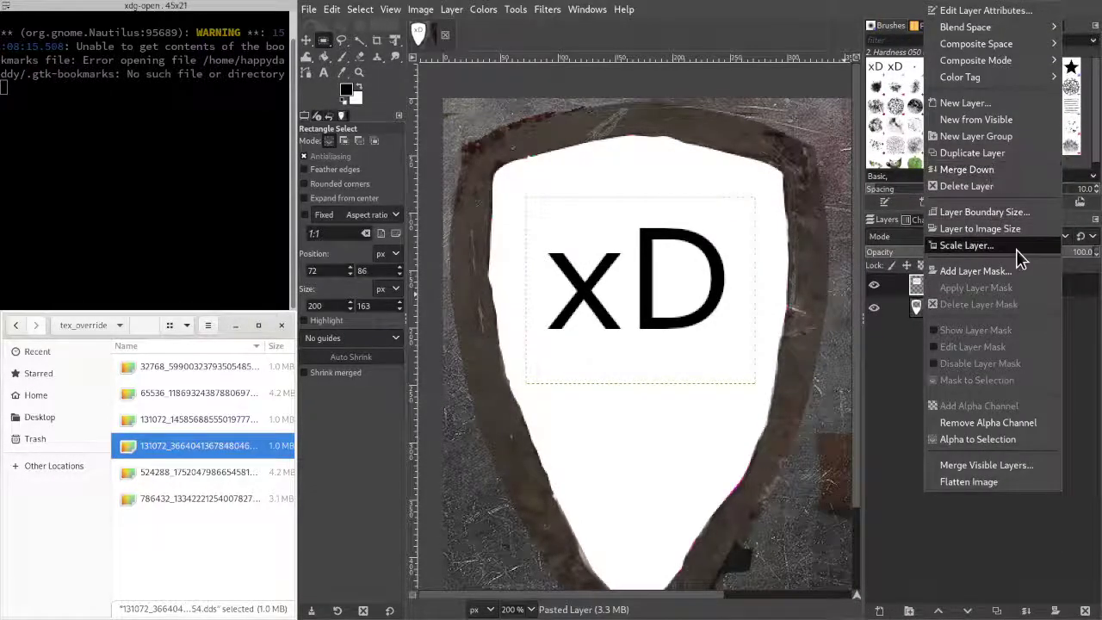
{"action": "left_click", "coordinate": [361, 9]}
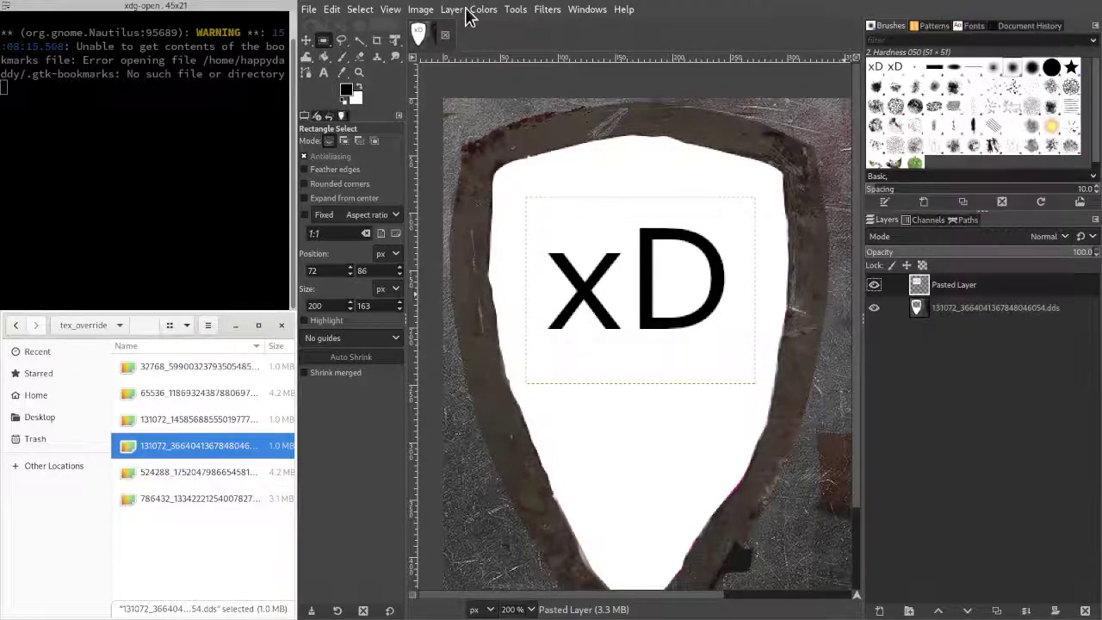
Try rotating the pasted xD layer 90° clockwise, and rotate it back 90° counter-clockwise
{"action": "left_click", "coordinate": [420, 10]}
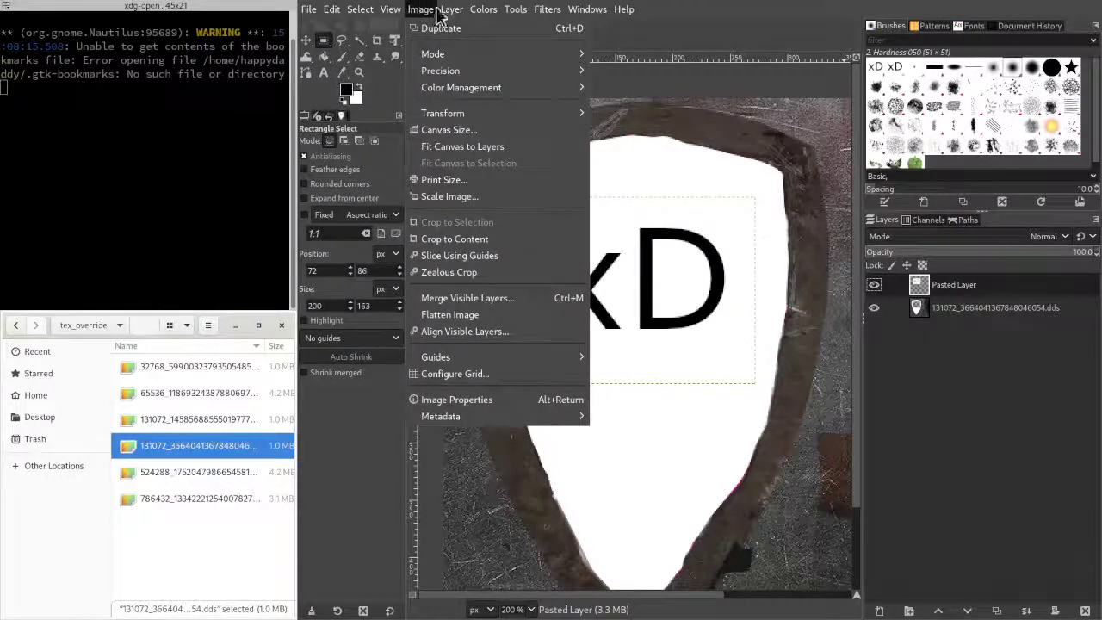
{"action": "mouse_move", "coordinate": [451, 11]}
{"action": "mouse_move", "coordinate": [511, 189]}
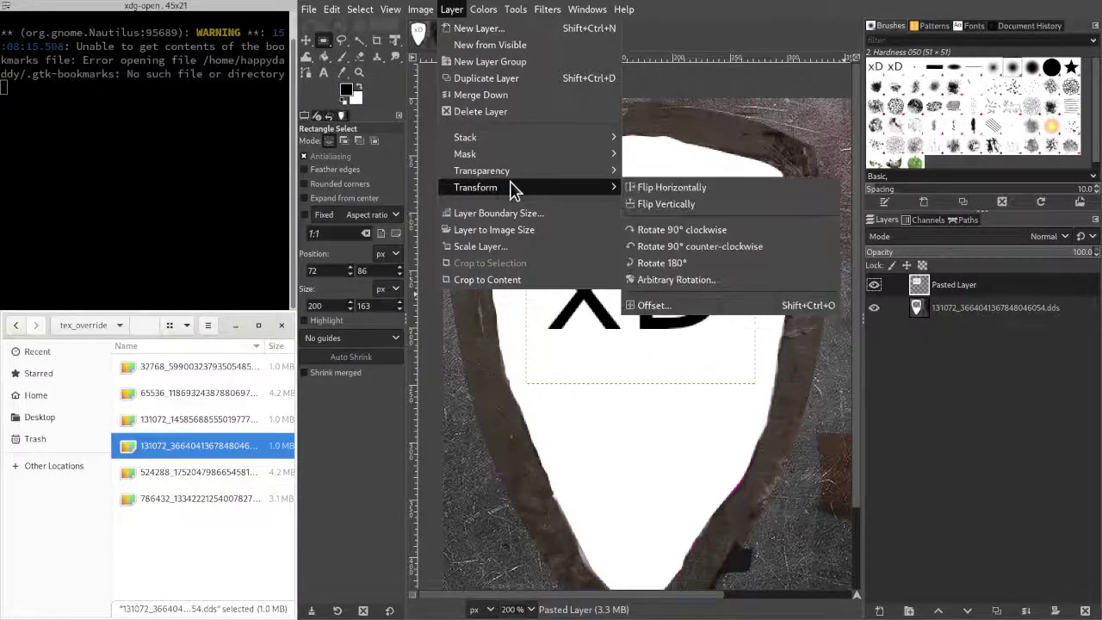
{"action": "left_click", "coordinate": [759, 236]}
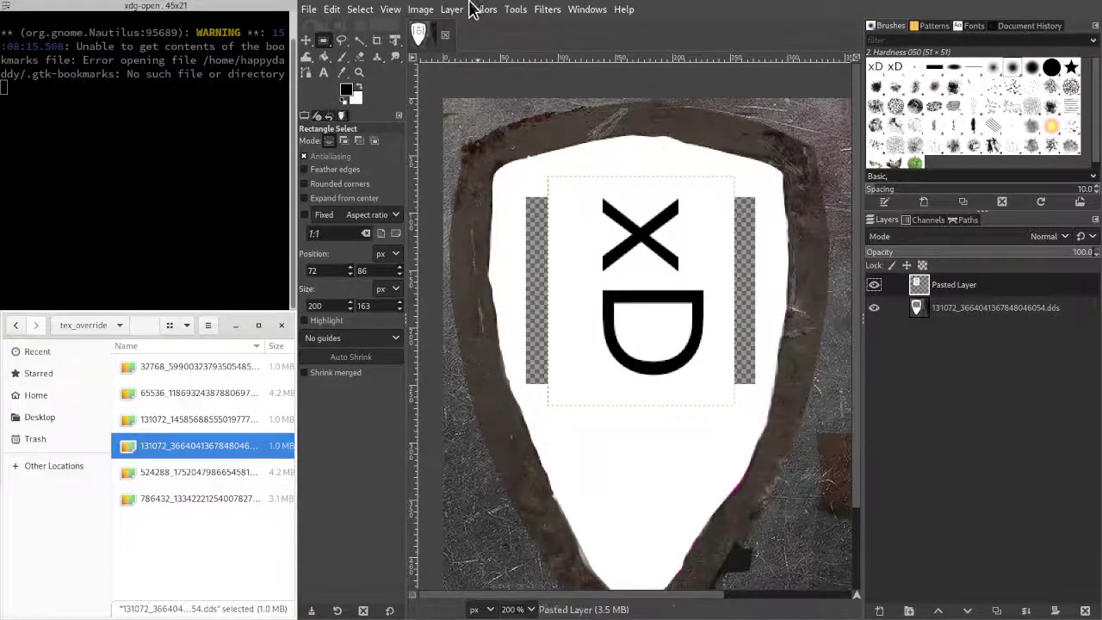
{"action": "left_click", "coordinate": [420, 9]}
{"action": "mouse_move", "coordinate": [457, 9]}
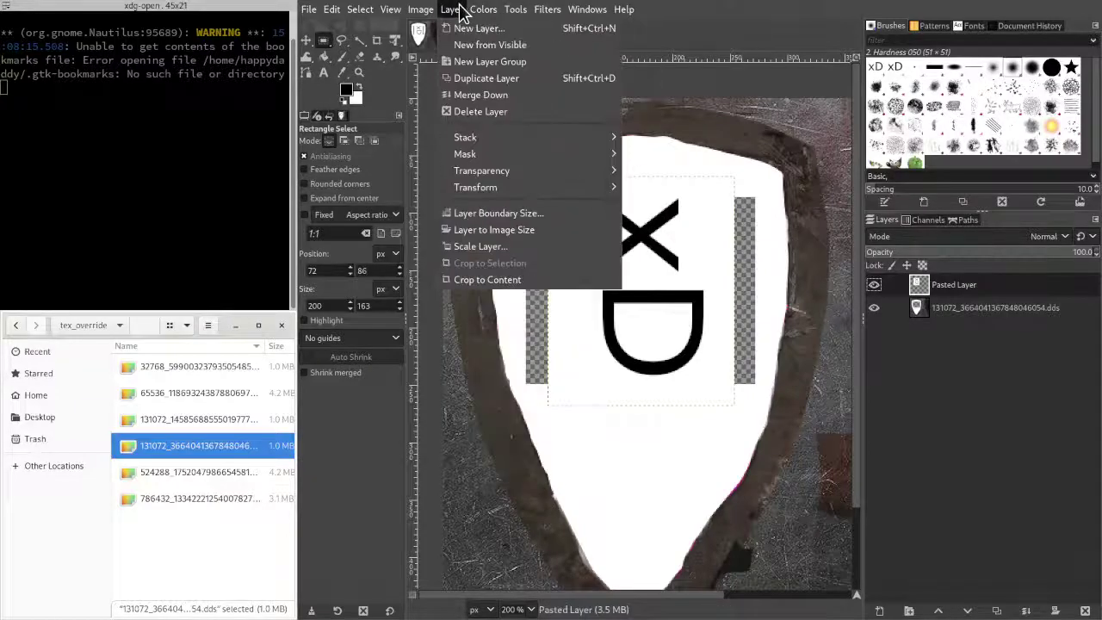
{"action": "mouse_move", "coordinate": [586, 187]}
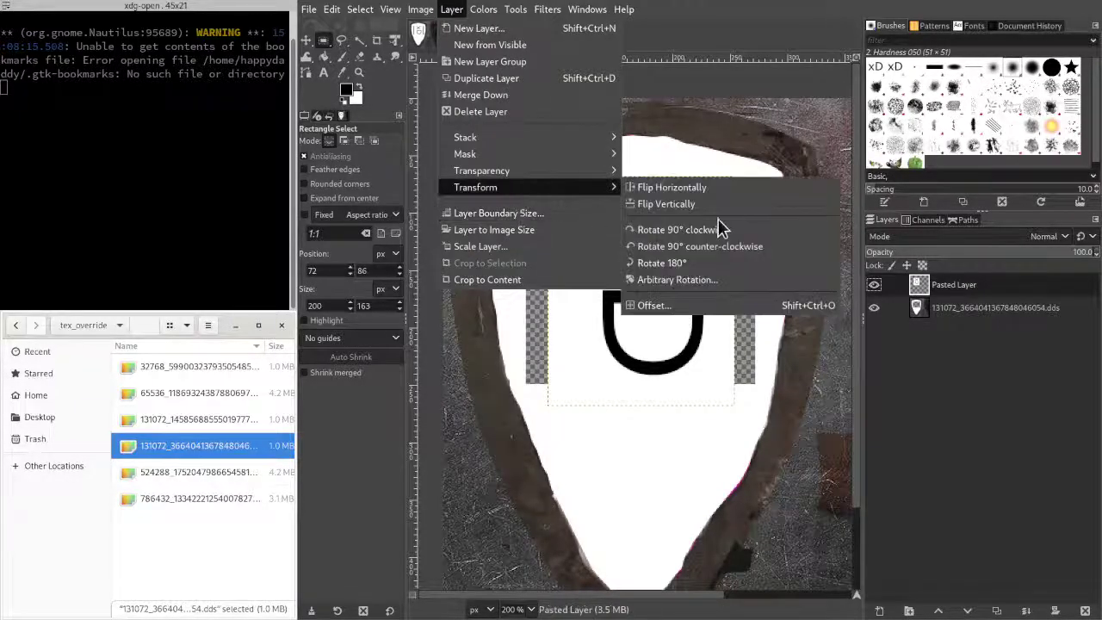
{"action": "left_click", "coordinate": [732, 247]}
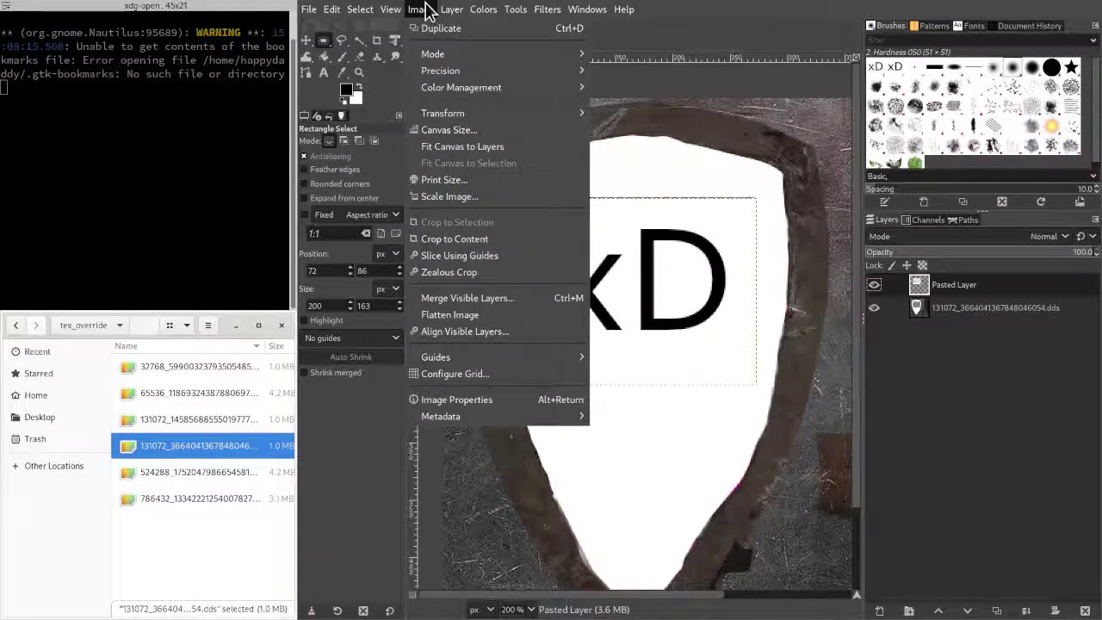
Rotate the pasted xD layer 90° clockwise and shift it slightly down and to the left on the shield
{"action": "mouse_move", "coordinate": [517, 10]}
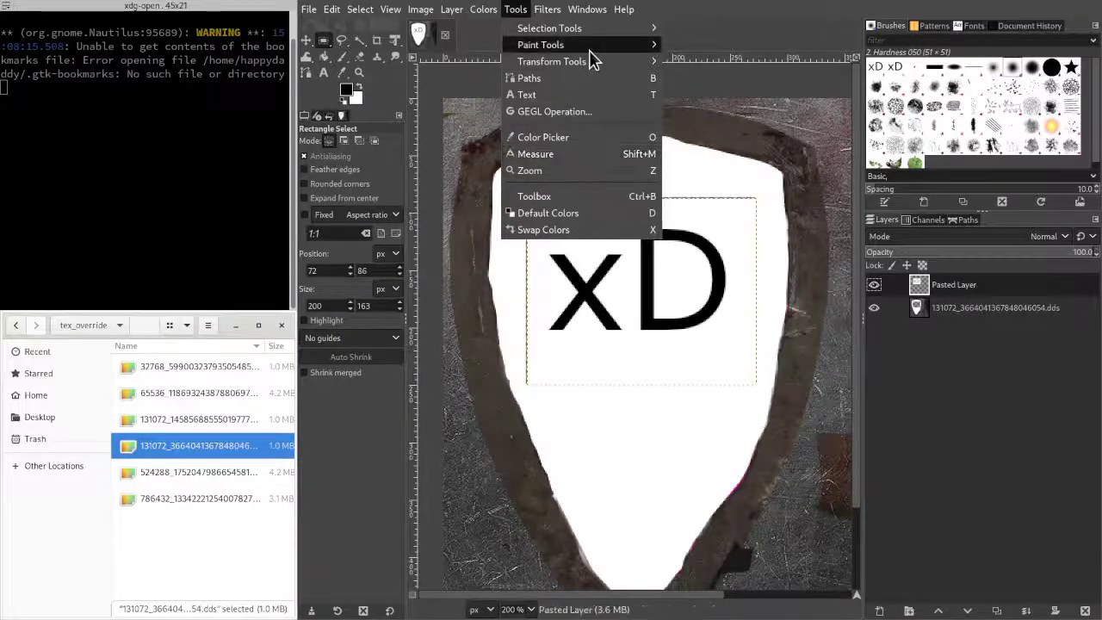
{"action": "mouse_move", "coordinate": [595, 65]}
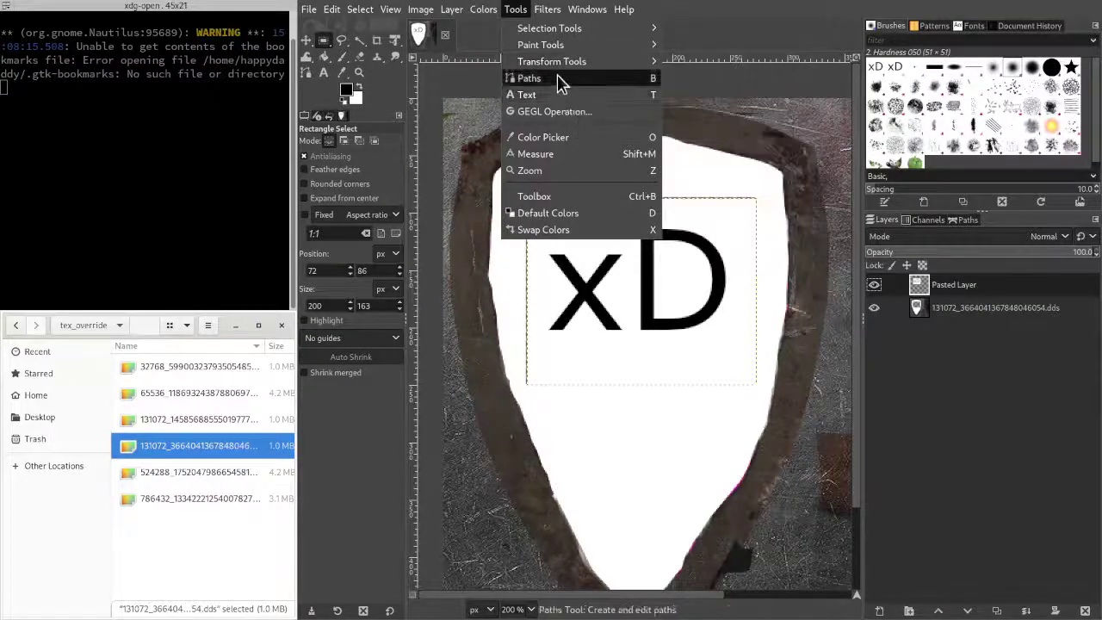
{"action": "mouse_move", "coordinate": [456, 9]}
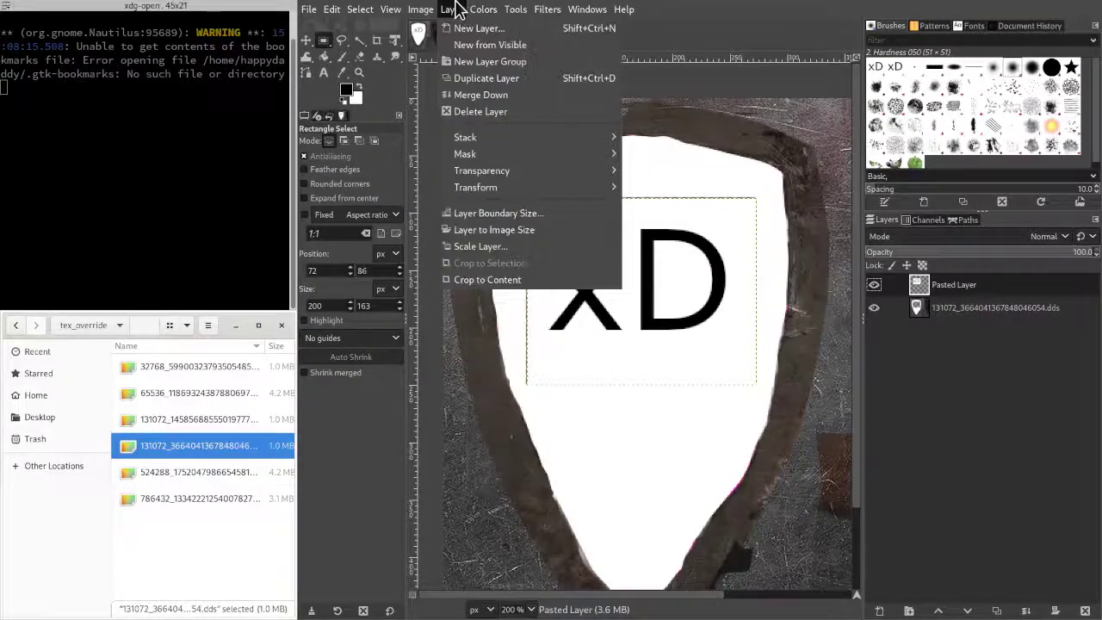
{"action": "mouse_move", "coordinate": [516, 190]}
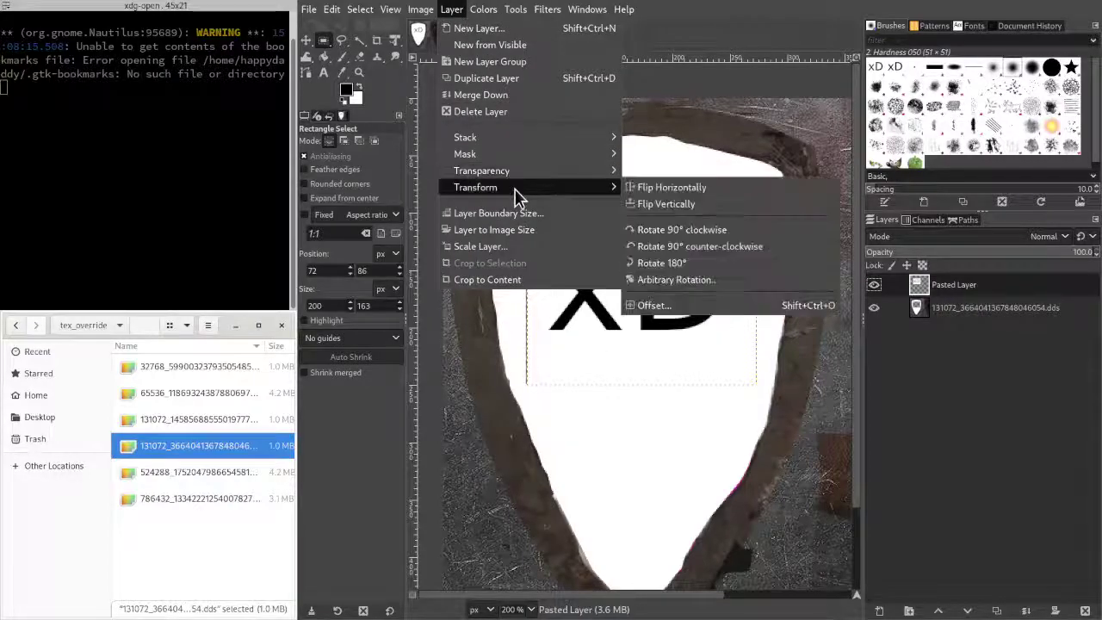
{"action": "left_click", "coordinate": [714, 248]}
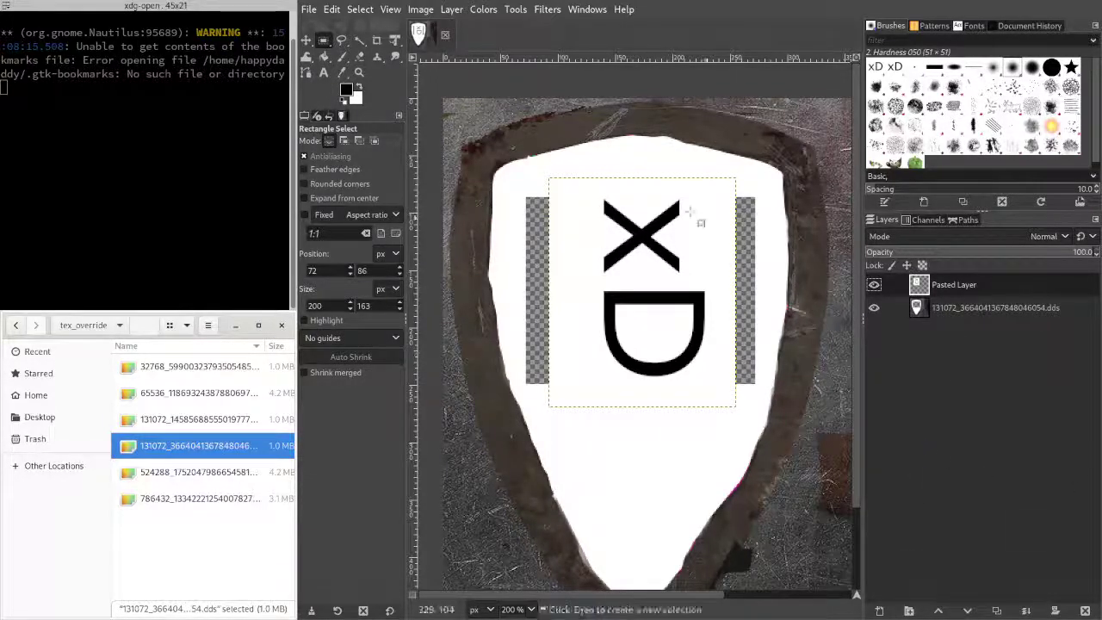
{"action": "left_click", "coordinate": [306, 41]}
{"action": "left_click_drag", "start_coordinate": [657, 300], "coordinate": [651, 305]}
Bucket-fill the transparent strips beside the xD text on the 131072_3664041367848046054.dds layer with white
{"action": "left_click", "coordinate": [928, 314]}
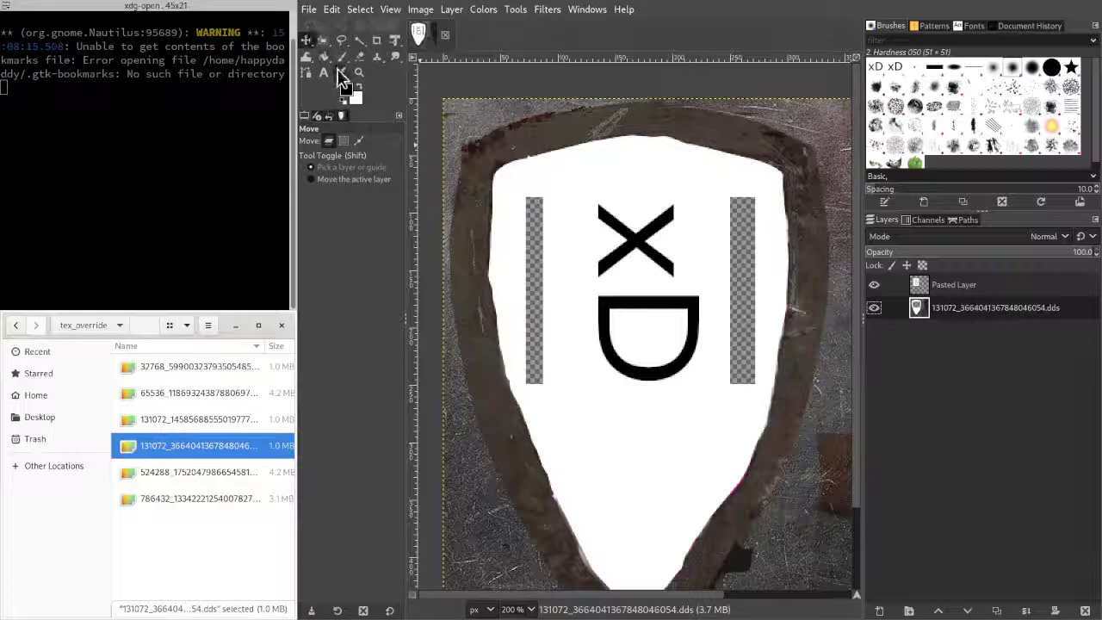
{"action": "left_click", "coordinate": [324, 56]}
{"action": "left_click", "coordinate": [744, 263]}
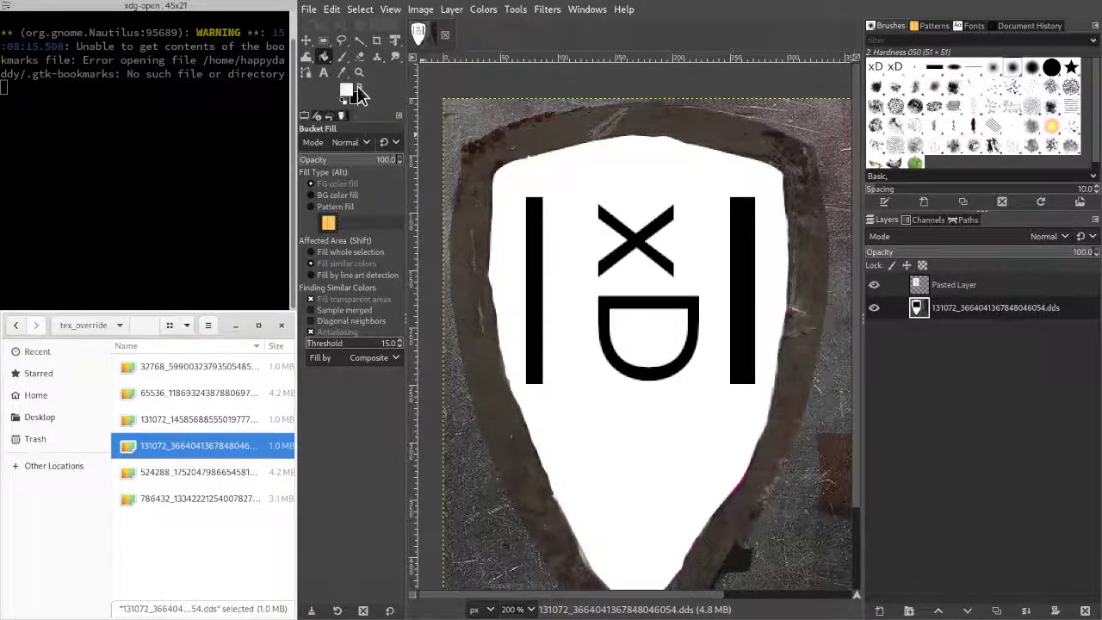
{"action": "left_click", "coordinate": [747, 250]}
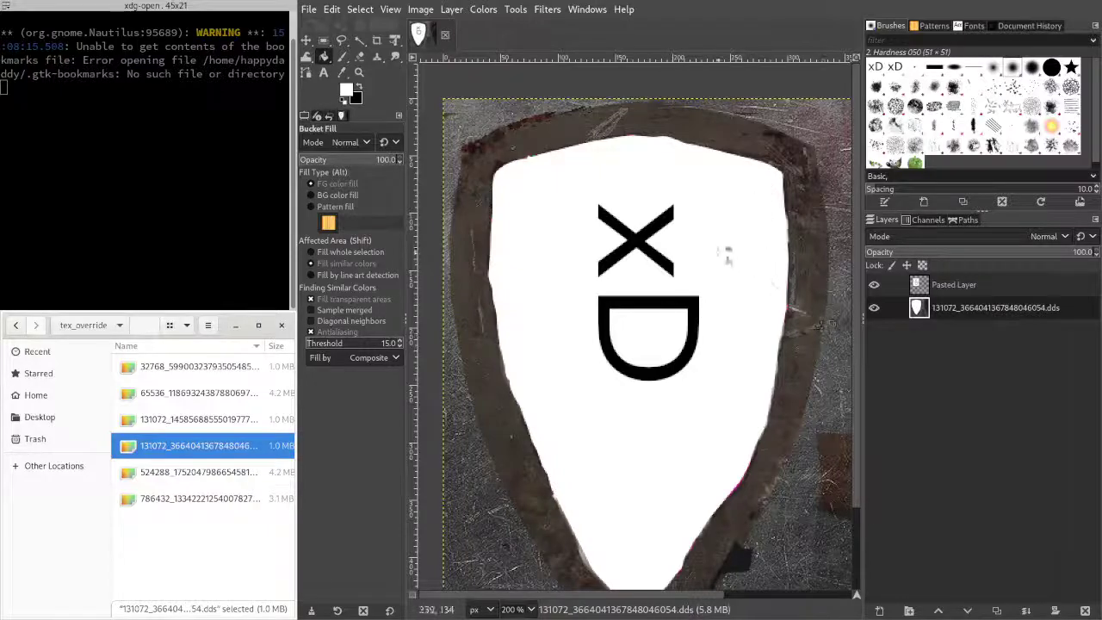
Select the pasted xD layer and move it slightly up and to the left on the shield
{"action": "left_click", "coordinate": [957, 285]}
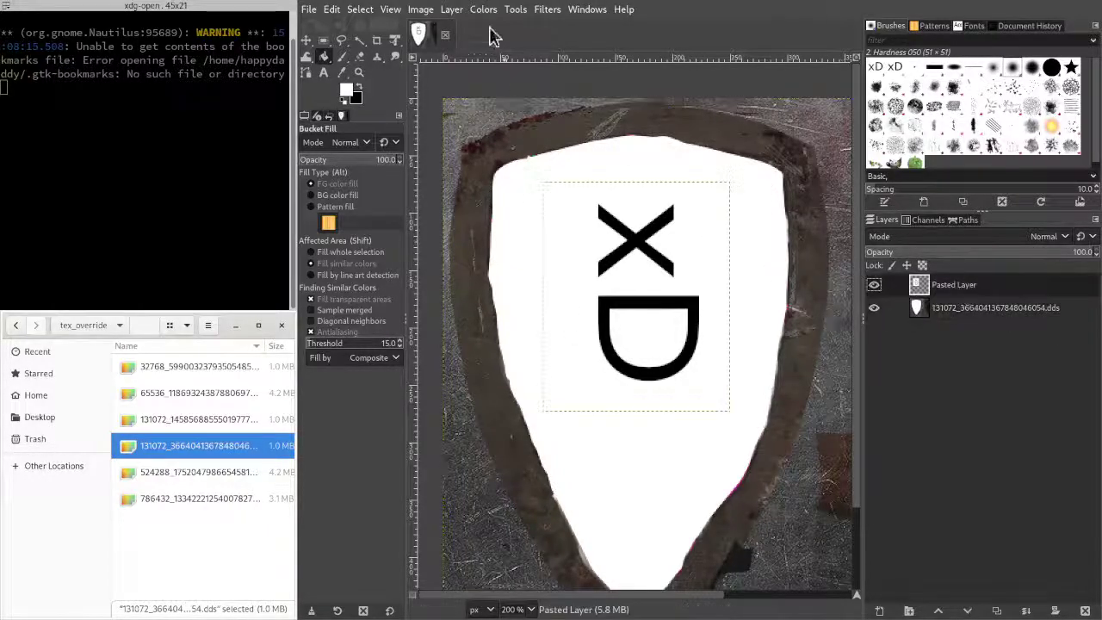
{"action": "left_click", "coordinate": [305, 40]}
{"action": "mouse_move", "coordinate": [676, 242]}
{"action": "left_mouse_down"}
{"action": "mouse_move", "coordinate": [685, 248]}
{"action": "mouse_move", "coordinate": [666, 248]}
{"action": "mouse_move", "coordinate": [672, 241]}
{"action": "left_mouse_up"}
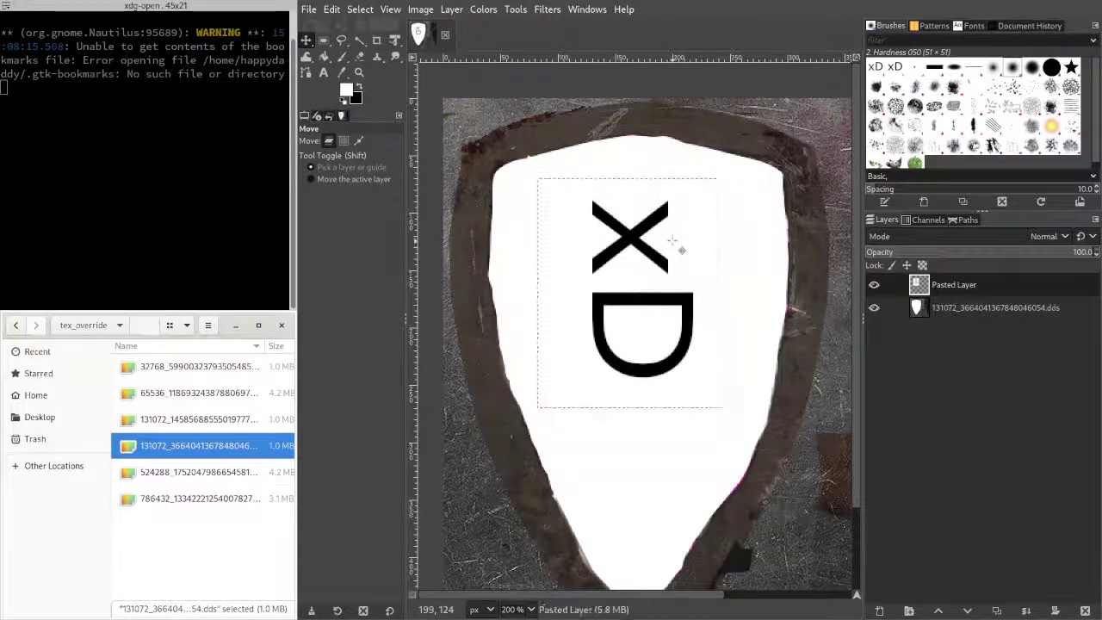
Add a horizontal guide by percent and move it up to the gap between the x and the D
{"action": "left_click", "coordinate": [421, 10]}
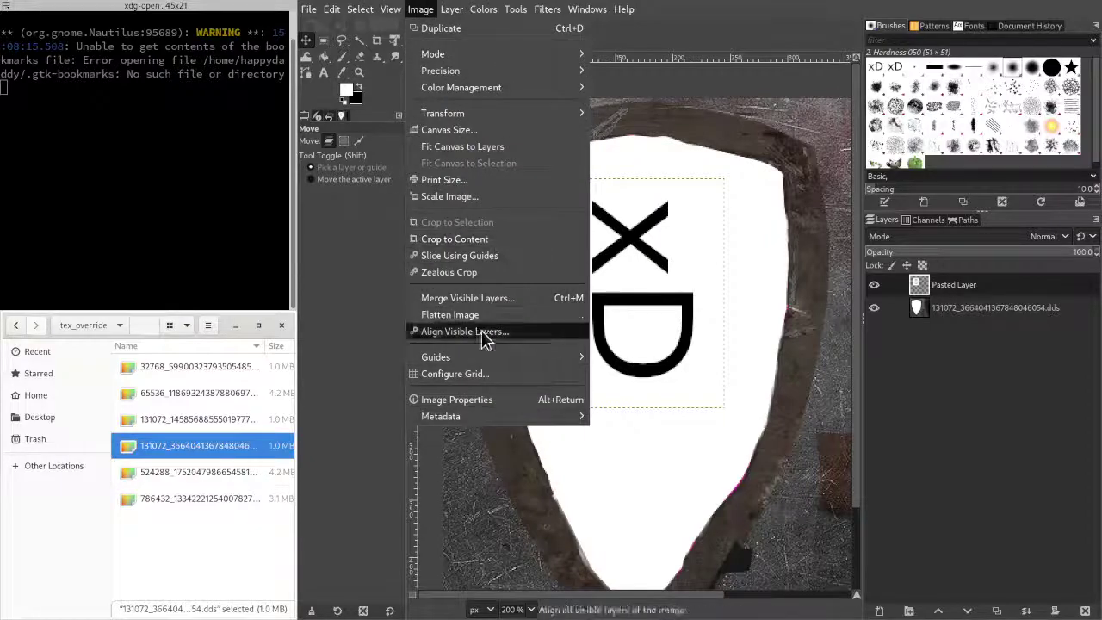
{"action": "mouse_move", "coordinate": [491, 357]}
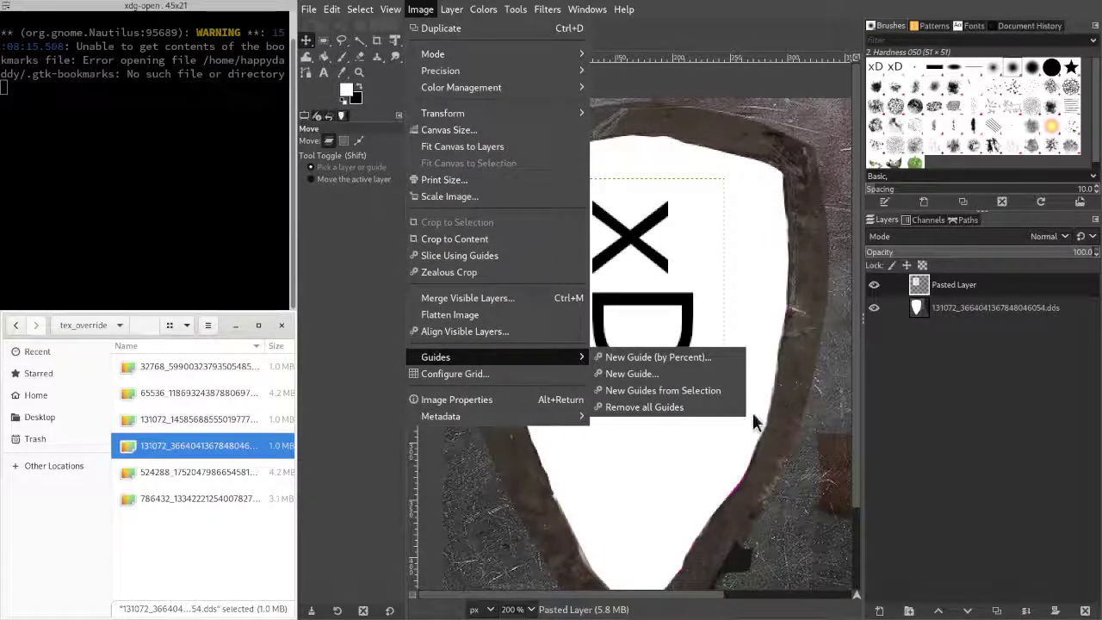
{"action": "left_click", "coordinate": [711, 360]}
{"action": "left_click", "coordinate": [628, 356]}
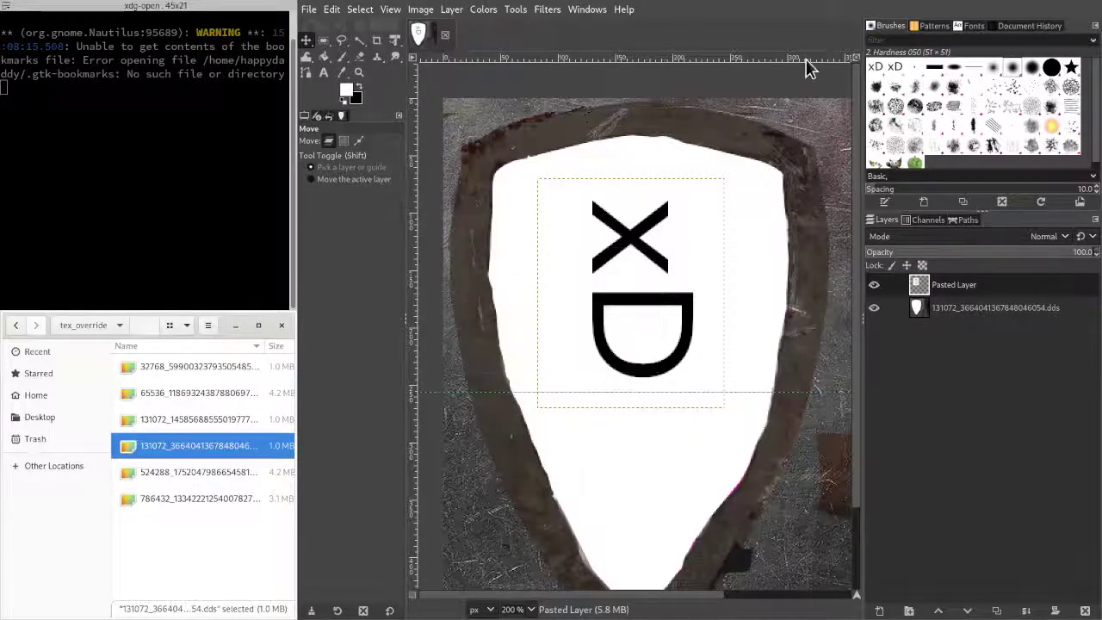
{"action": "scroll", "coordinate": [737, 221], "scroll_direction": "down", "scroll_amount": 3}
{"action": "scroll", "coordinate": [732, 220], "scroll_direction": "up", "scroll_amount": 2}
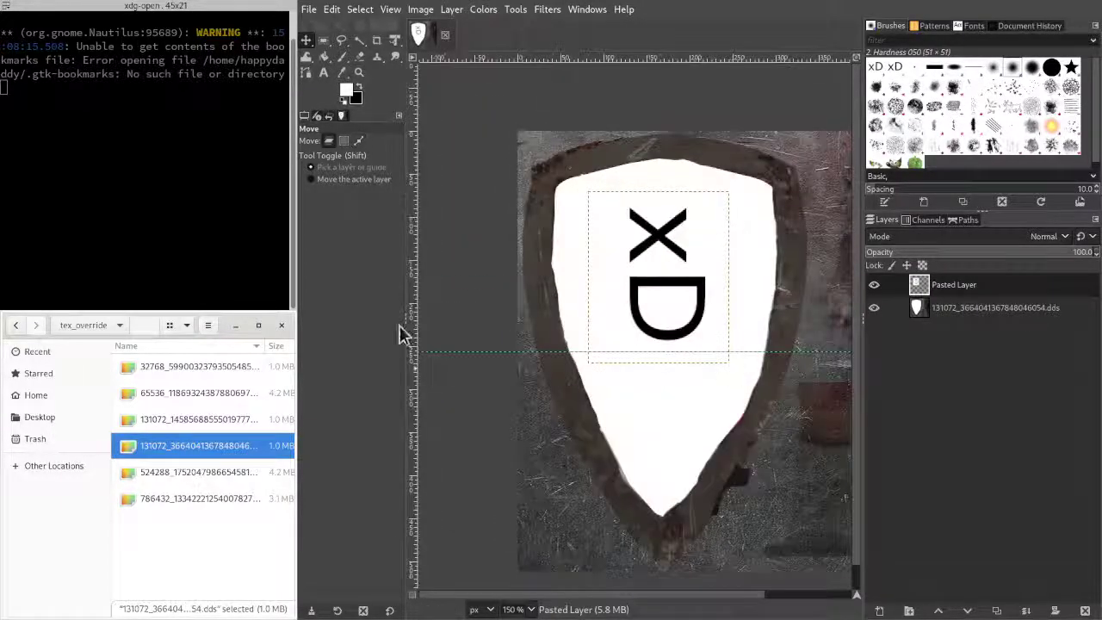
{"action": "left_click_drag", "start_coordinate": [493, 351], "coordinate": [485, 265]}
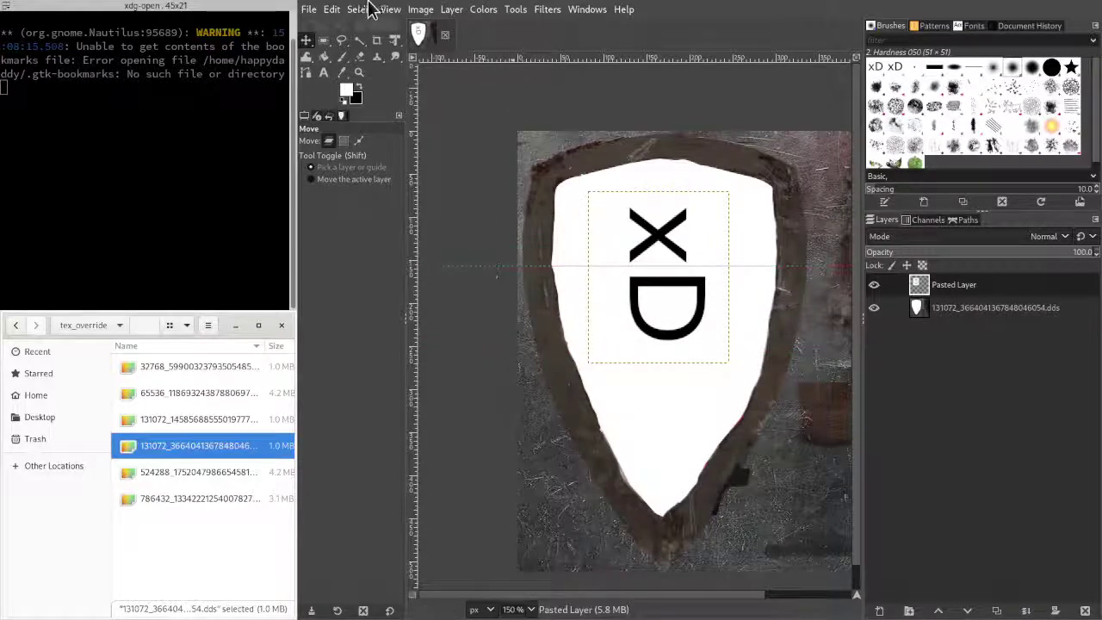
Add a vertical guide and move it to the shield's centre line at about x = 166 px
{"action": "left_click", "coordinate": [420, 10]}
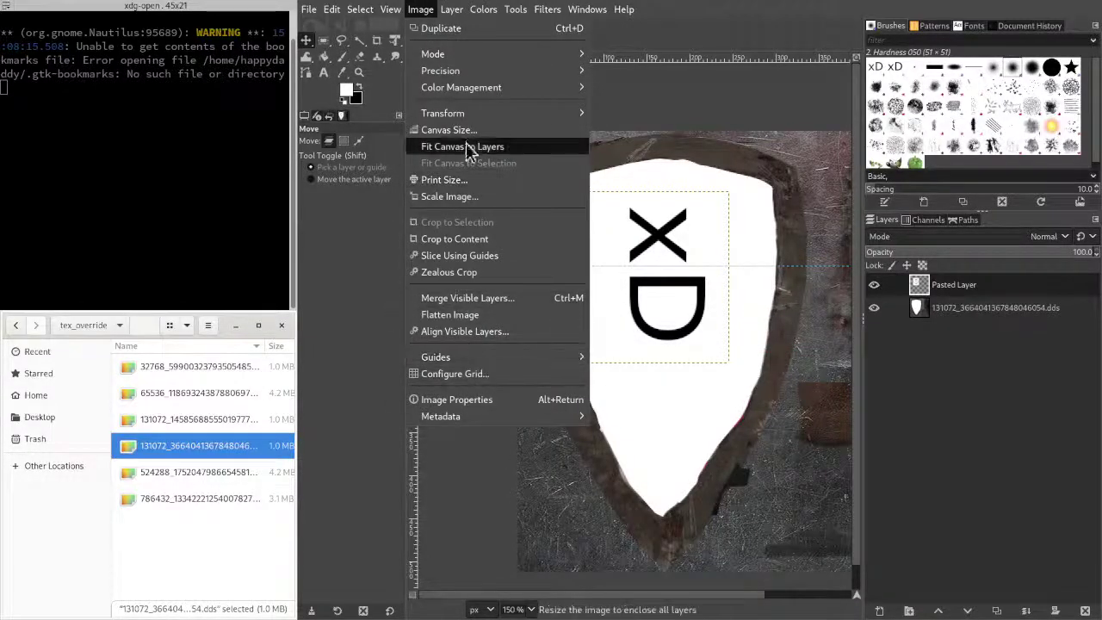
{"action": "mouse_move", "coordinate": [442, 11]}
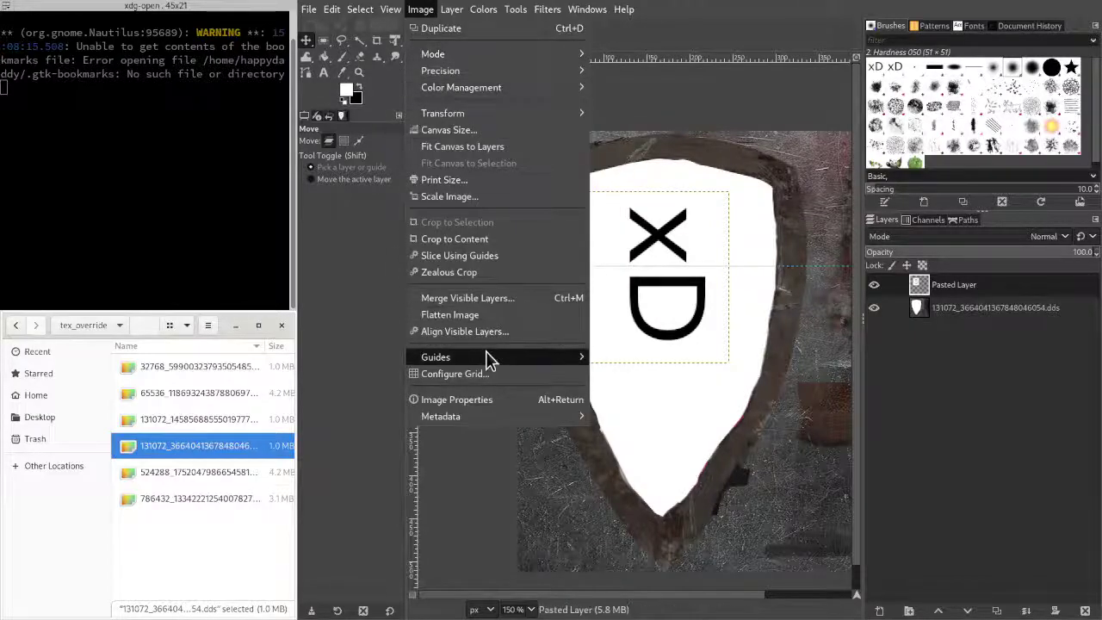
{"action": "mouse_move", "coordinate": [491, 356]}
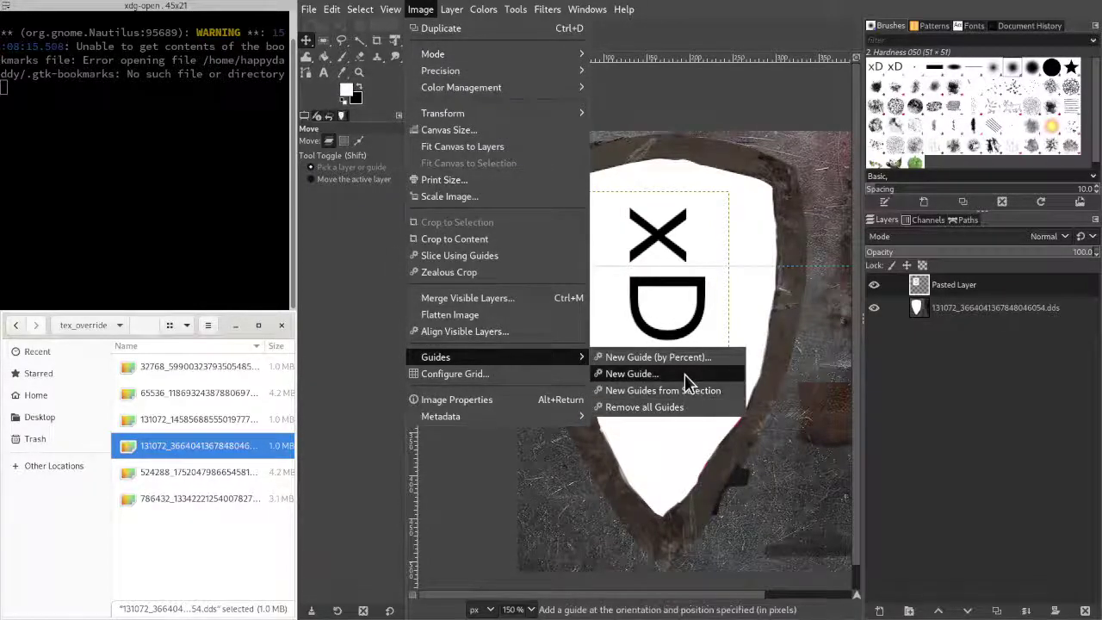
{"action": "left_click", "coordinate": [684, 374]}
{"action": "left_click", "coordinate": [553, 265]}
{"action": "left_click", "coordinate": [550, 287]}
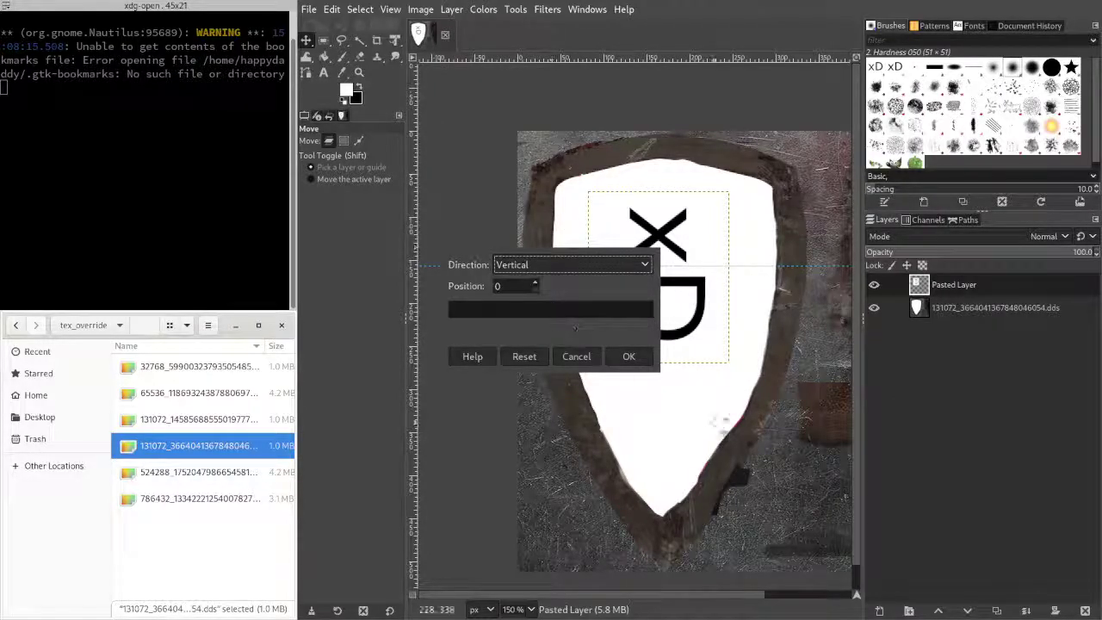
{"action": "left_click", "coordinate": [637, 360]}
{"action": "left_click_drag", "start_coordinate": [515, 94], "coordinate": [661, 120]}
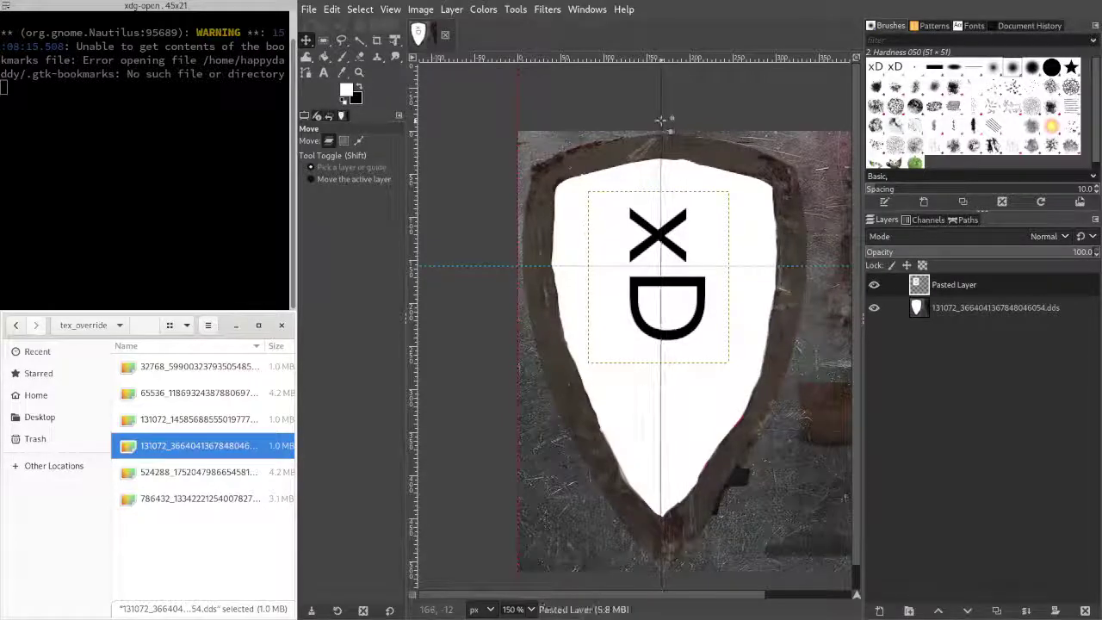
Reposition the pasted xD layer so the text is centred on the vertical guide, nudging it left for fine alignment
{"action": "left_click_drag", "start_coordinate": [653, 232], "coordinate": [645, 235]}
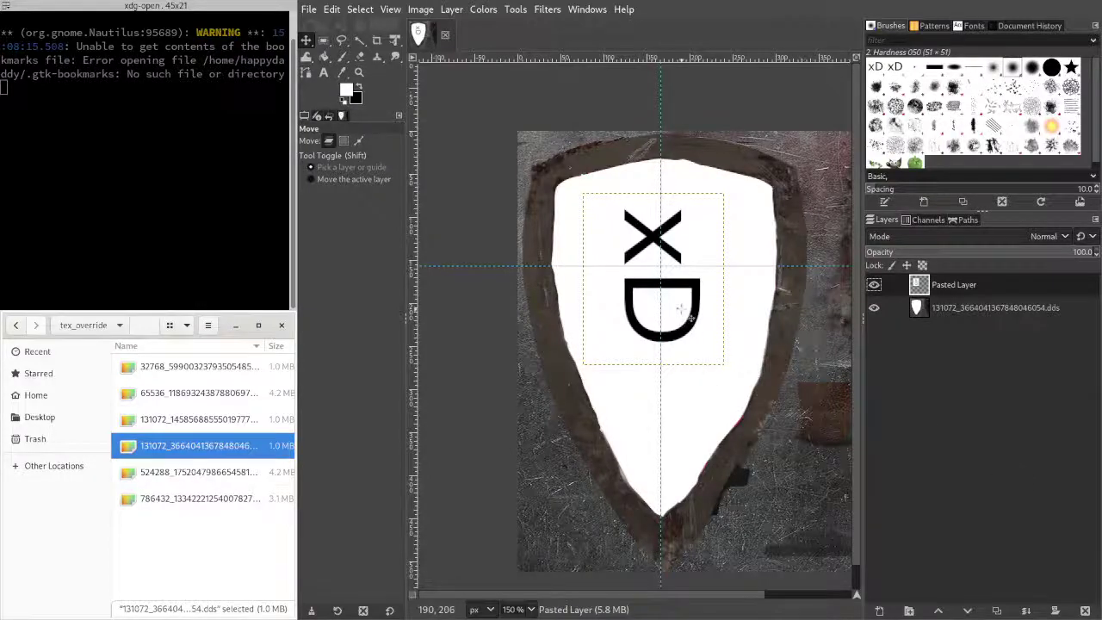
{"action": "left_click_drag", "start_coordinate": [695, 302], "coordinate": [707, 311]}
{"action": "key", "text": "Left"}
{"action": "key", "text": "Left"}
{"action": "key", "text": "Left"}
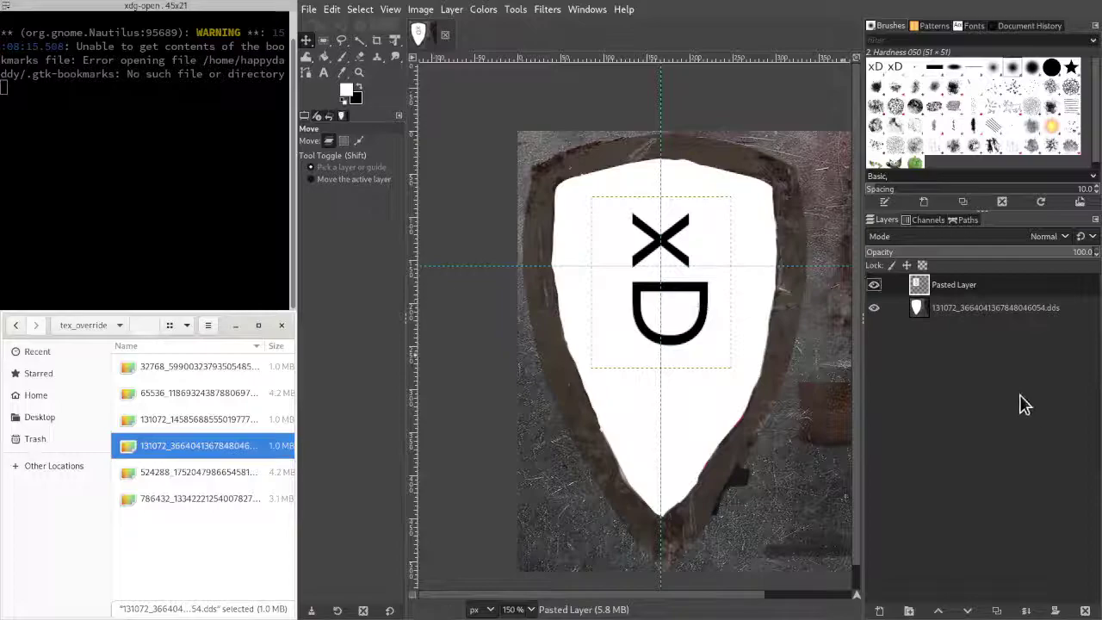
Merge the pasted xD layer down into the 131072_3664041367848046054.dds layer
{"action": "left_click", "coordinate": [950, 311]}
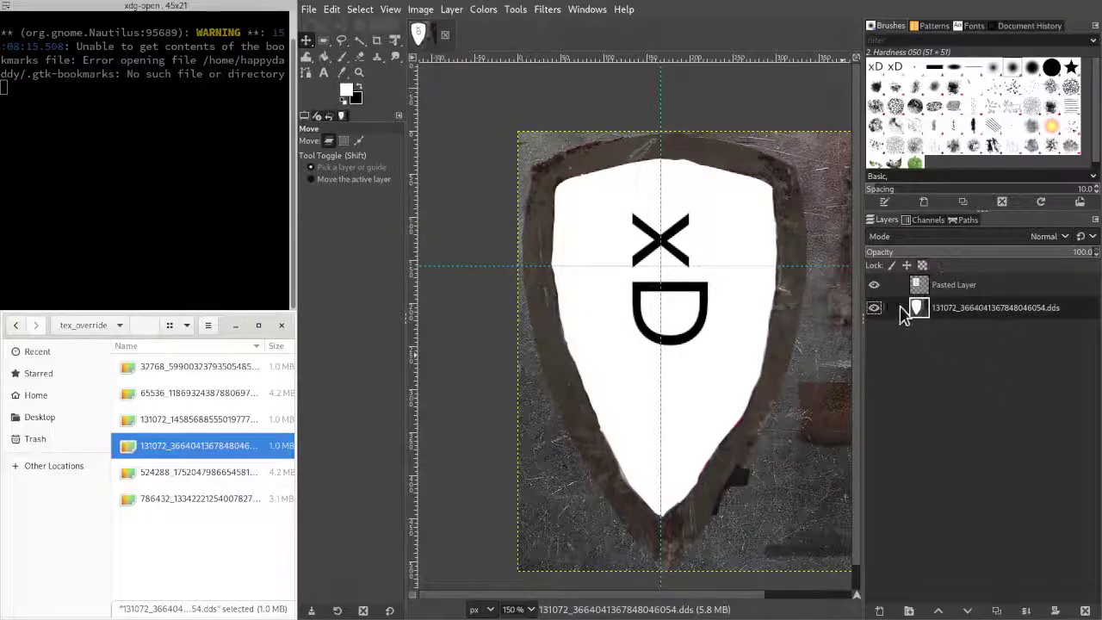
{"action": "left_click", "coordinate": [932, 284]}
{"action": "left_click", "coordinate": [966, 312]}
{"action": "left_click", "coordinate": [945, 286]}
{"action": "right_click", "coordinate": [945, 287]}
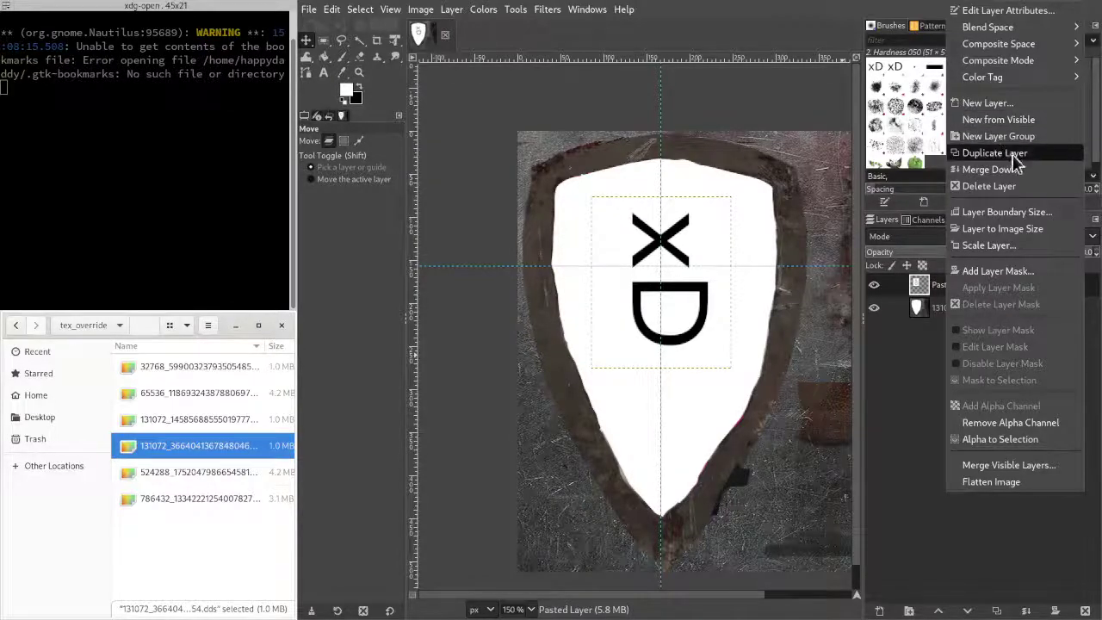
{"action": "left_click", "coordinate": [990, 169]}
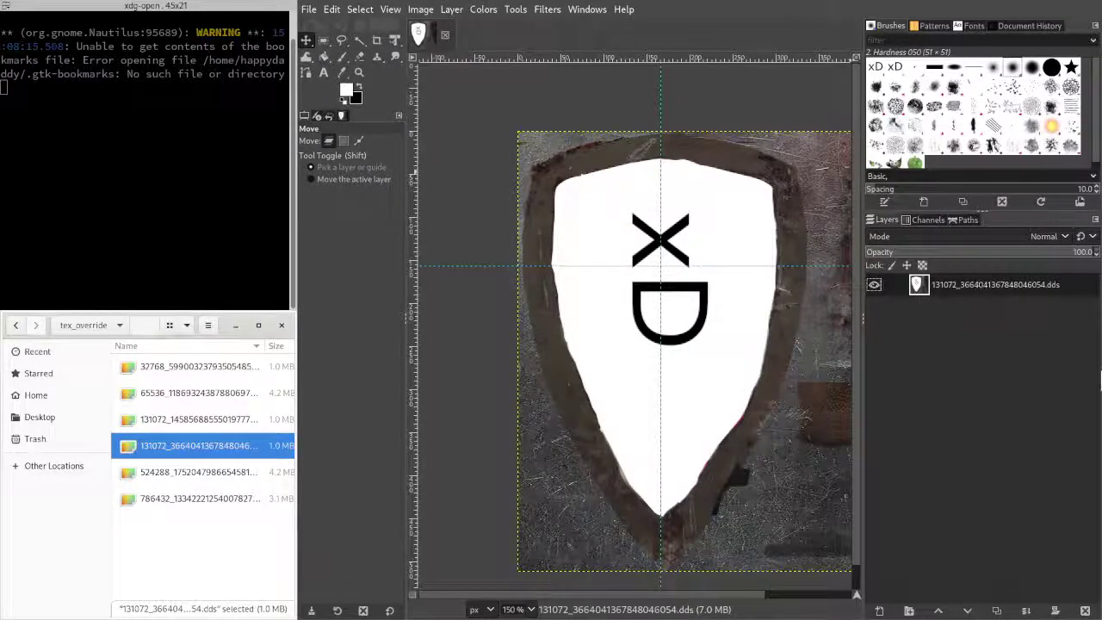
Export the shield image over 131072_3664041367848046054.dds in the tex_override folder, with no compression and no mipmaps
{"action": "left_click", "coordinate": [306, 10]}
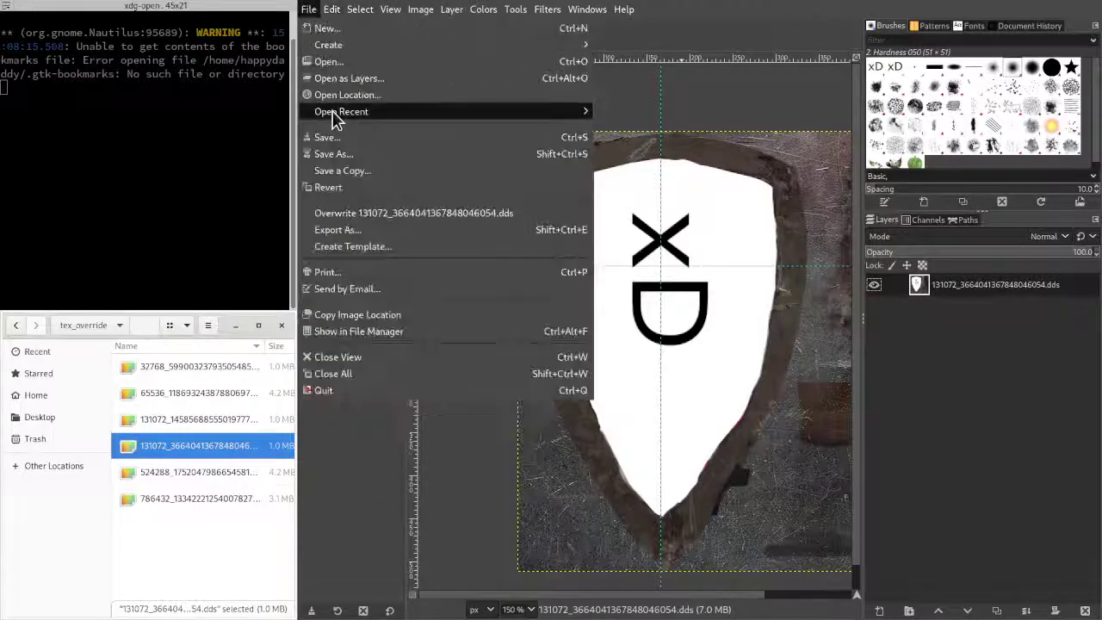
{"action": "left_click", "coordinate": [366, 230]}
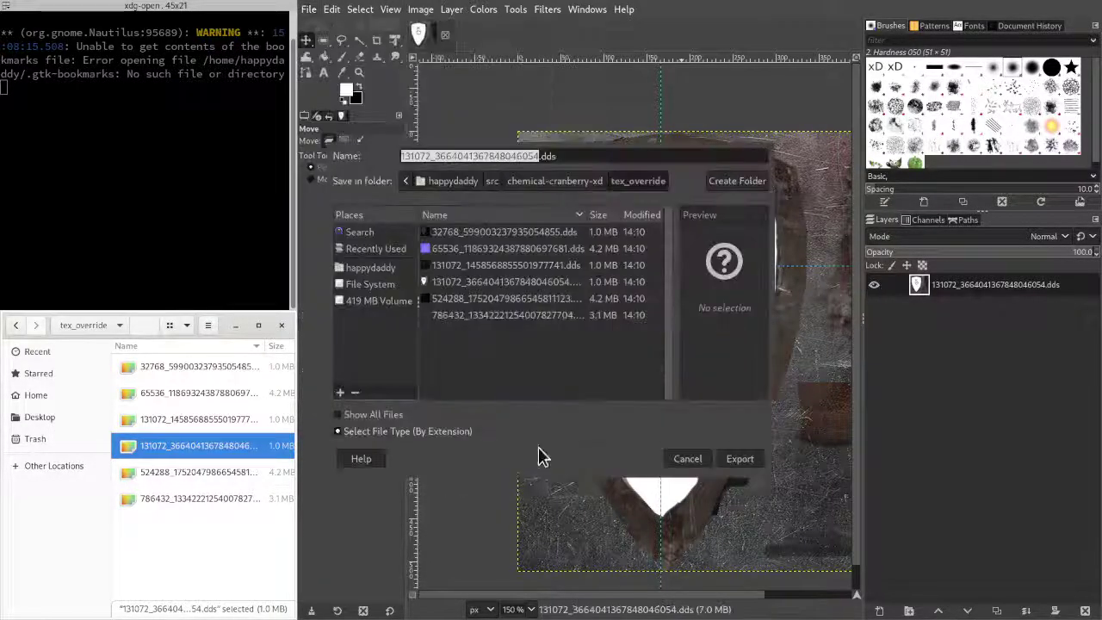
{"action": "left_click", "coordinate": [473, 249]}
{"action": "left_click", "coordinate": [476, 265]}
{"action": "left_click", "coordinate": [478, 281]}
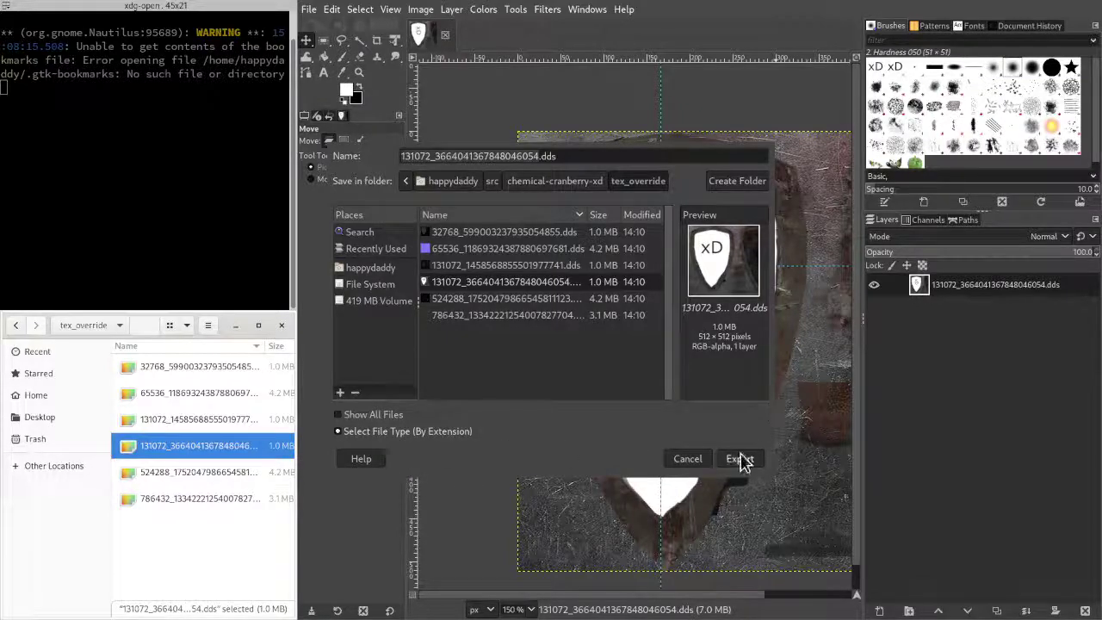
{"action": "left_click", "coordinate": [549, 155]}
{"action": "type", "text": ".dds"}
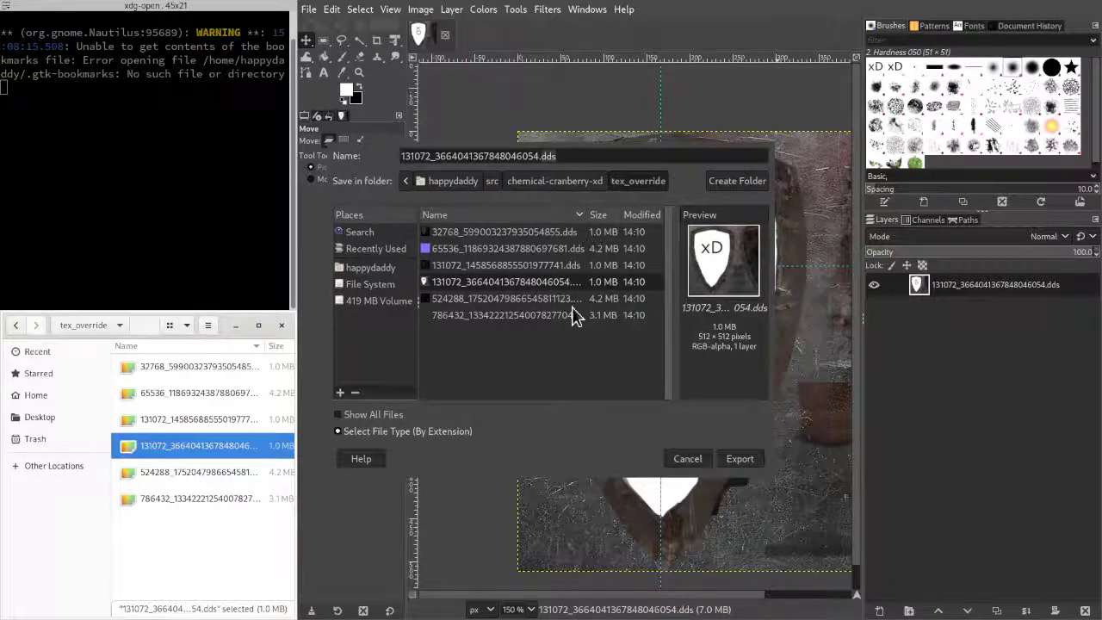
{"action": "left_click", "coordinate": [747, 458]}
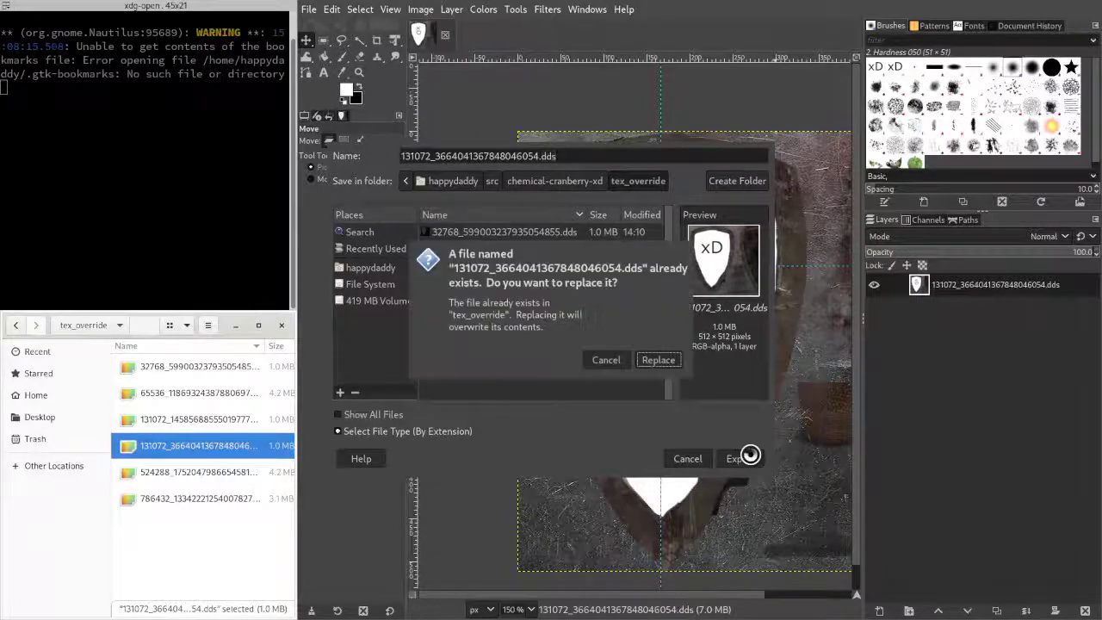
{"action": "left_click", "coordinate": [658, 359]}
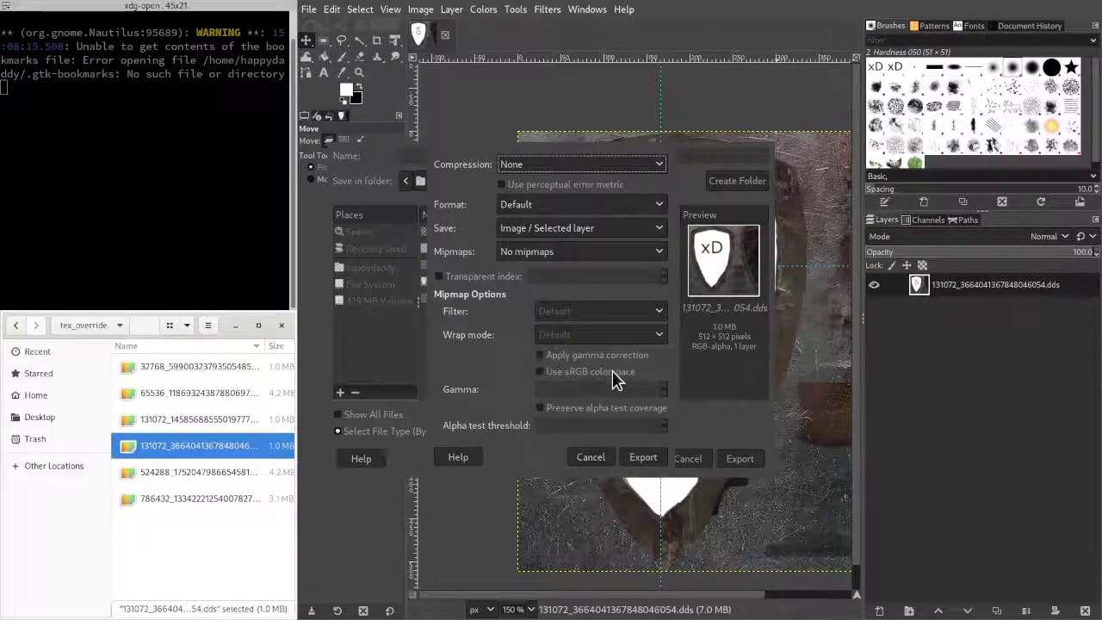
{"action": "left_click", "coordinate": [655, 462]}
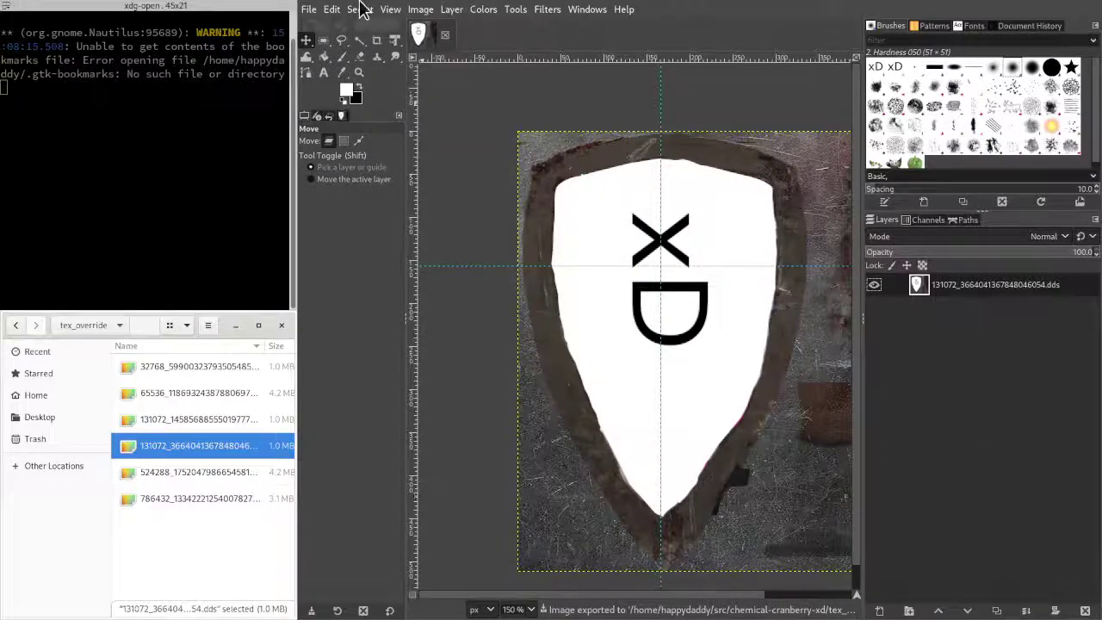
{"action": "left_click", "coordinate": [310, 9]}
{"action": "mouse_move", "coordinate": [331, 9]}
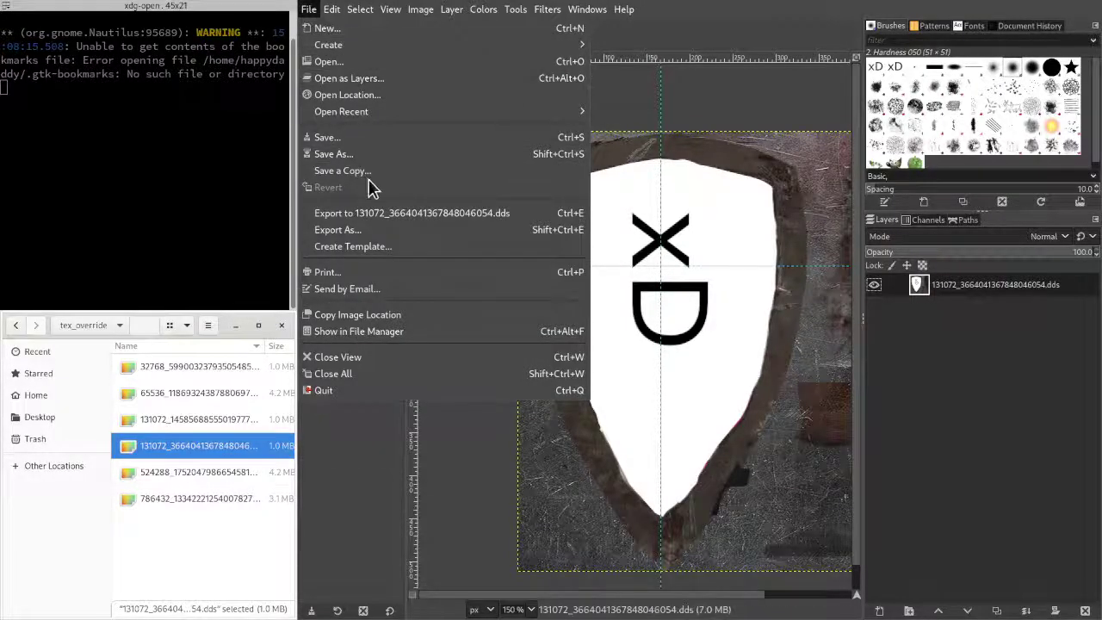
{"action": "left_click", "coordinate": [361, 154]}
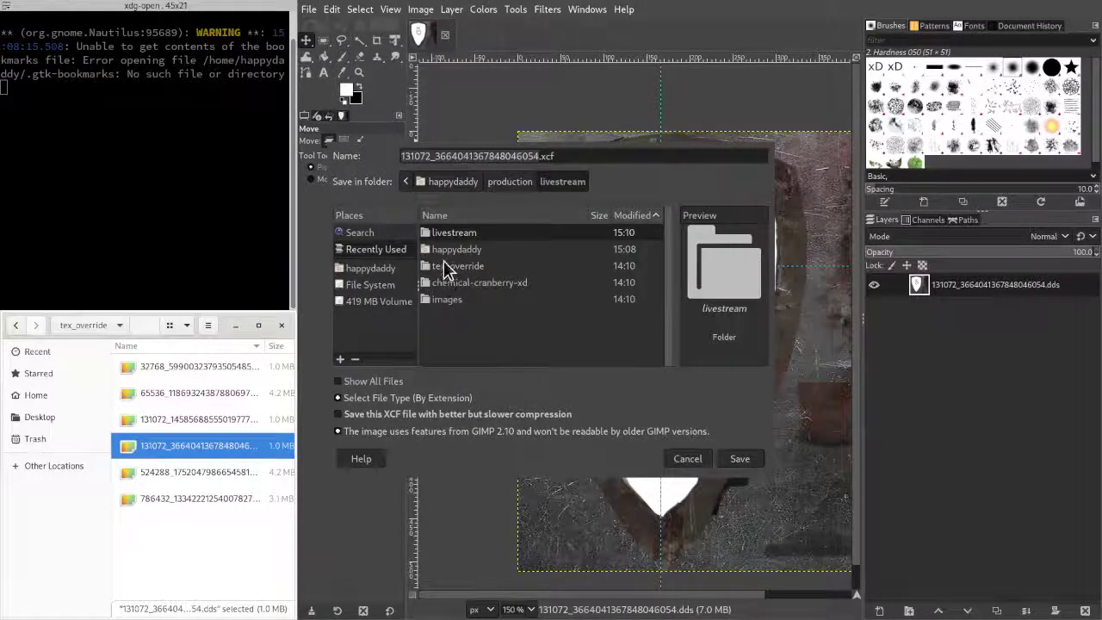
{"action": "left_click", "coordinate": [688, 458]}
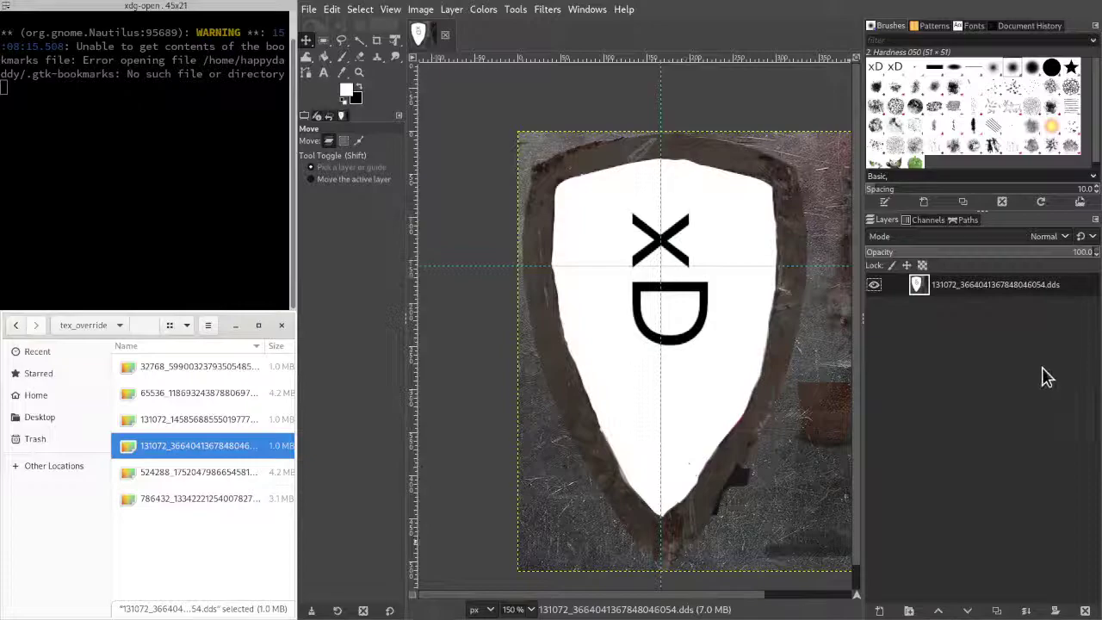
Close the tex_override file window, return to the terminal prompt and check the repository's git status
{"action": "left_click", "coordinate": [206, 57]}
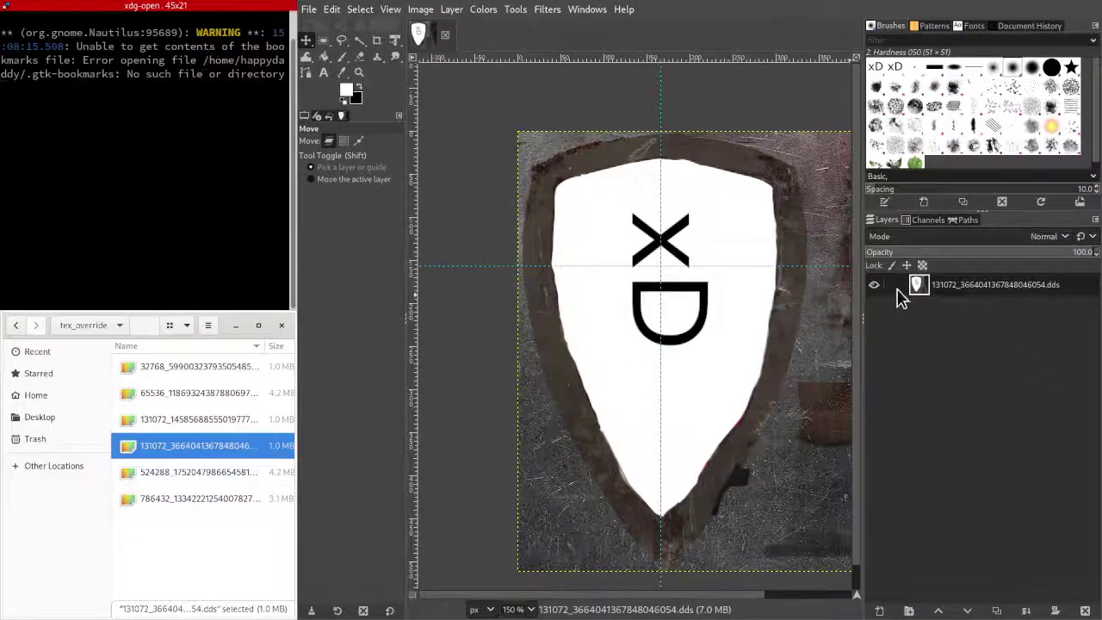
{"action": "left_click", "coordinate": [936, 376]}
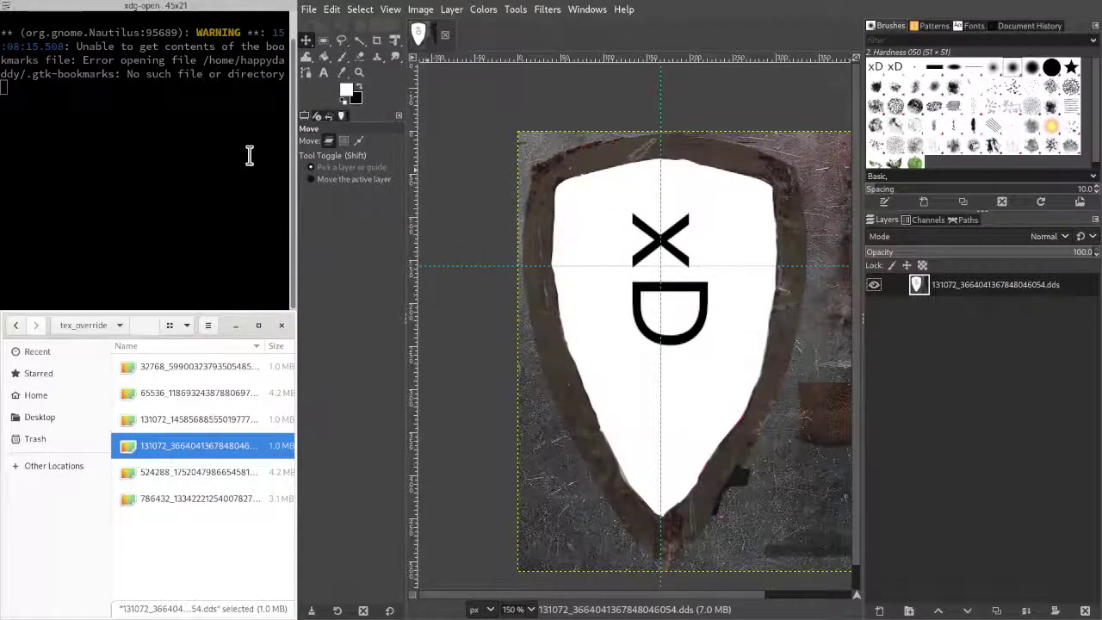
{"action": "left_click", "coordinate": [250, 155]}
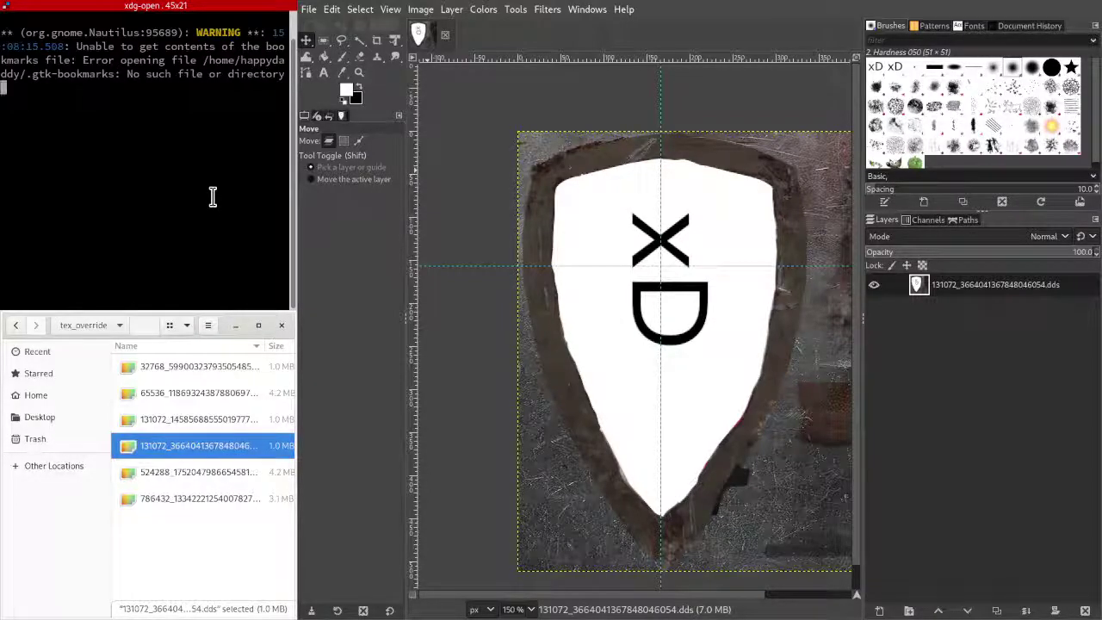
{"action": "left_click", "coordinate": [251, 551]}
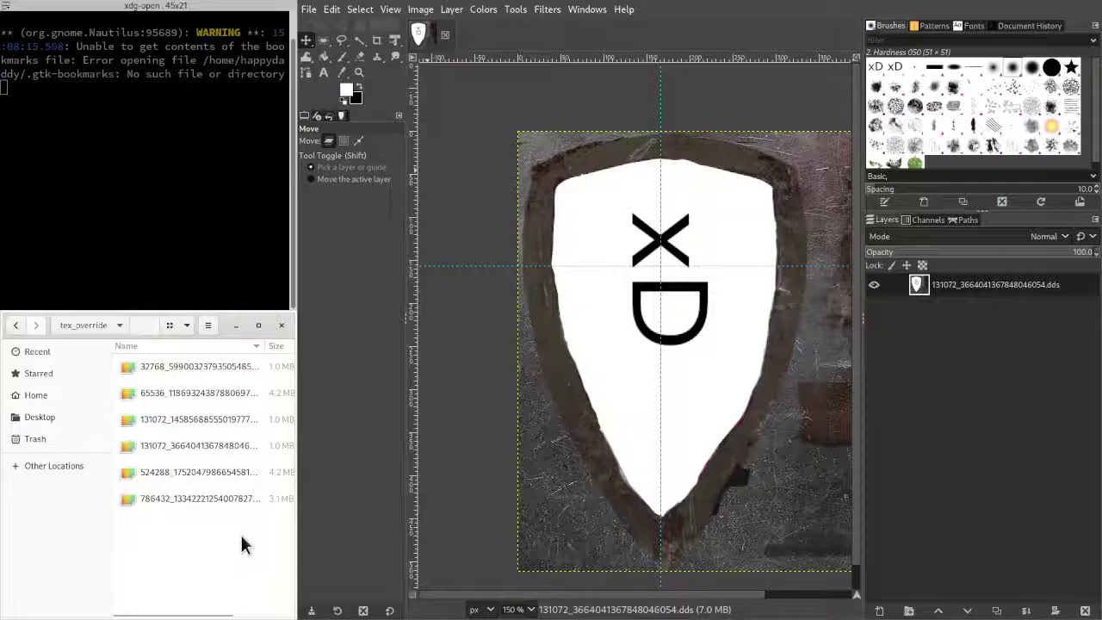
{"action": "key", "text": "ctrl+w"}
{"action": "key", "text": "ctrl+c"}
{"action": "type", "text": "git status"}
{"action": "key", "text": "Return"}
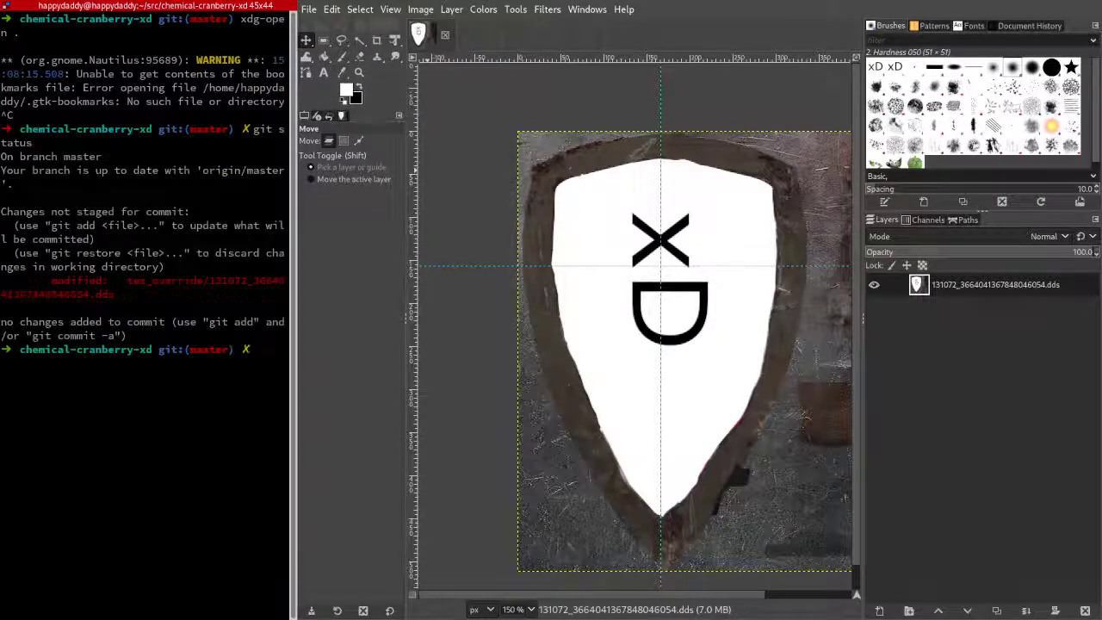
Stage all changes in the chemical-cranberry-xd repository with git add and check the git status again
{"action": "type", "text": "git ad"}
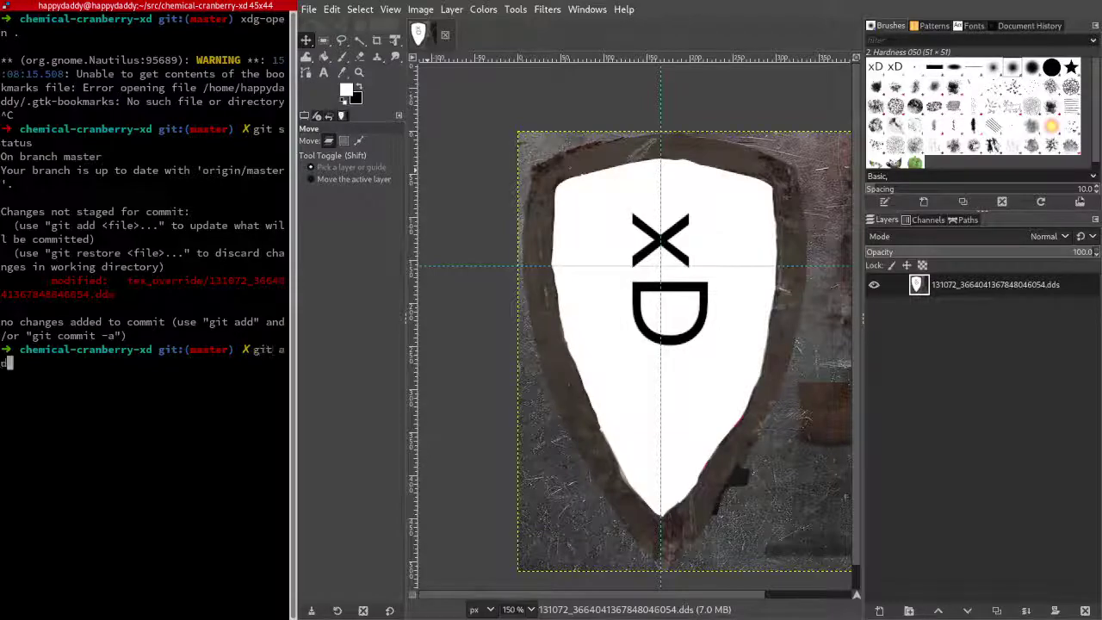
{"action": "type", "text": "d ."}
{"action": "key", "text": "Return"}
{"action": "type", "text": "git status"}
{"action": "key", "text": "Return"}
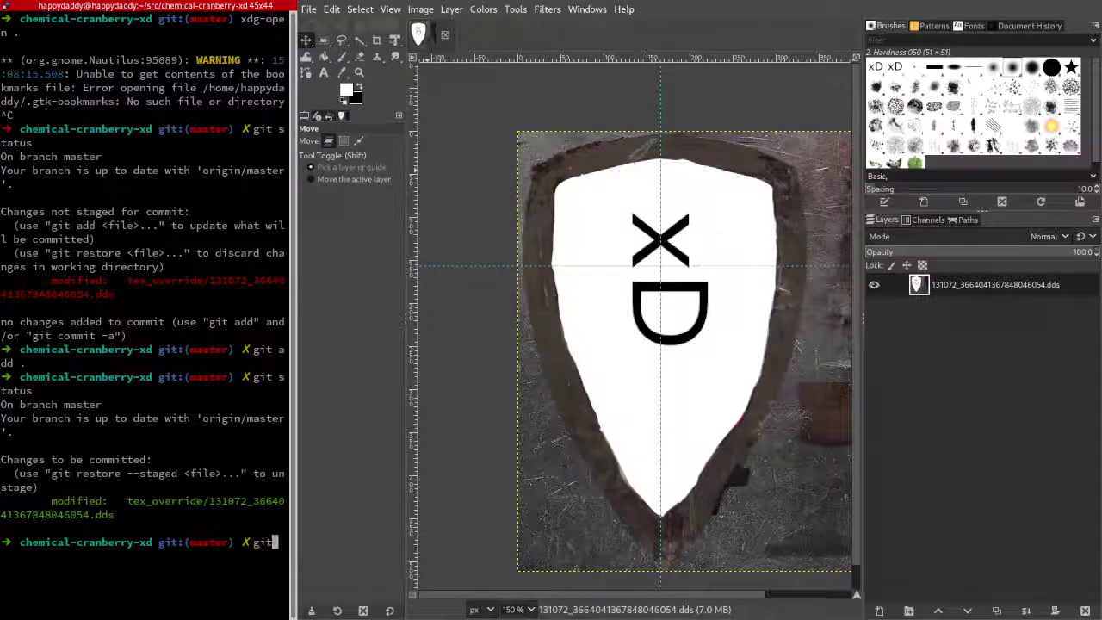
Commit the staged texture with the message "Rotate XD on grass crest shield", entering the passphrase for the OpenPGP signing key
{"action": "type", "text": "Rotate XD "}
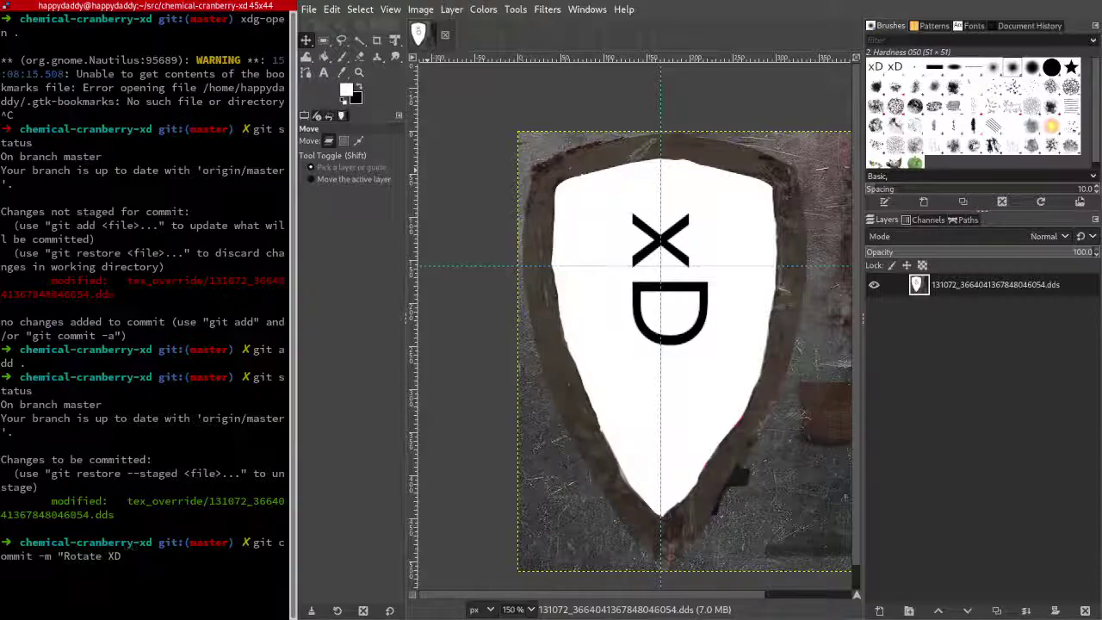
{"action": "type", "text": "on grass crest textu"}
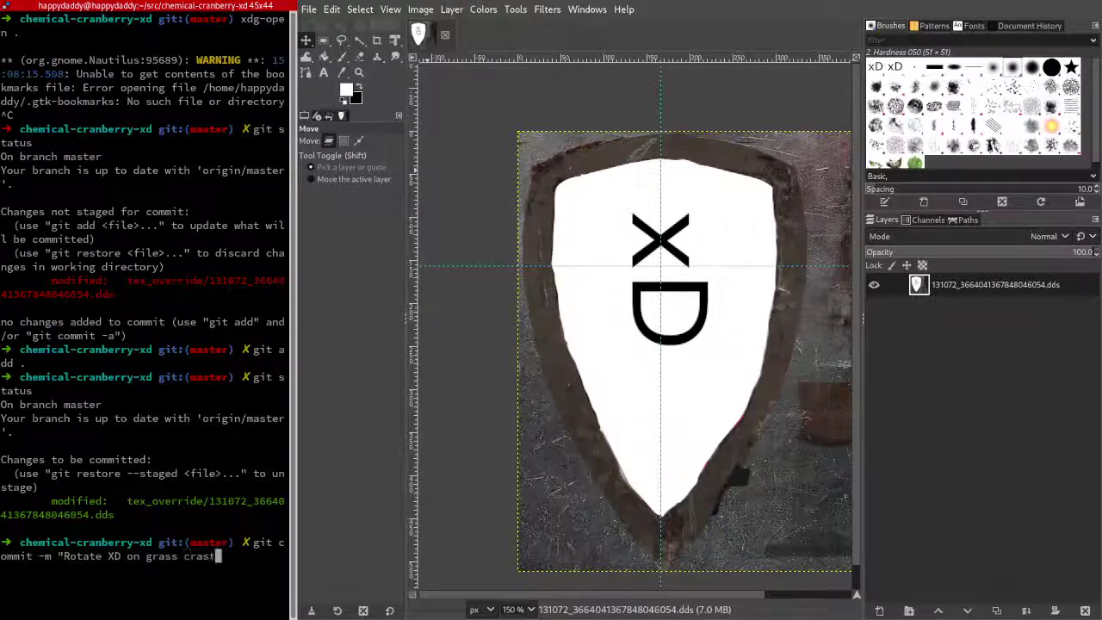
{"action": "type", "text": "re"}
{"action": "key", "text": "BackSpace"}
{"action": "key", "text": "BackSpace"}
{"action": "key", "text": "BackSpace"}
{"action": "key", "text": "BackSpace"}
{"action": "key", "text": "BackSpace"}
{"action": "key", "text": "BackSpace"}
{"action": "key", "text": "BackSpace"}
{"action": "type", "text": "texture"}
{"action": "key", "text": "BackSpace"}
{"action": "key", "text": "BackSpace"}
{"action": "key", "text": "BackSpace"}
{"action": "key", "text": "BackSpace"}
{"action": "key", "text": "BackSpace"}
{"action": "key", "text": "BackSpace"}
{"action": "key", "text": "BackSpace"}
{"action": "type", "text": "shield\""}
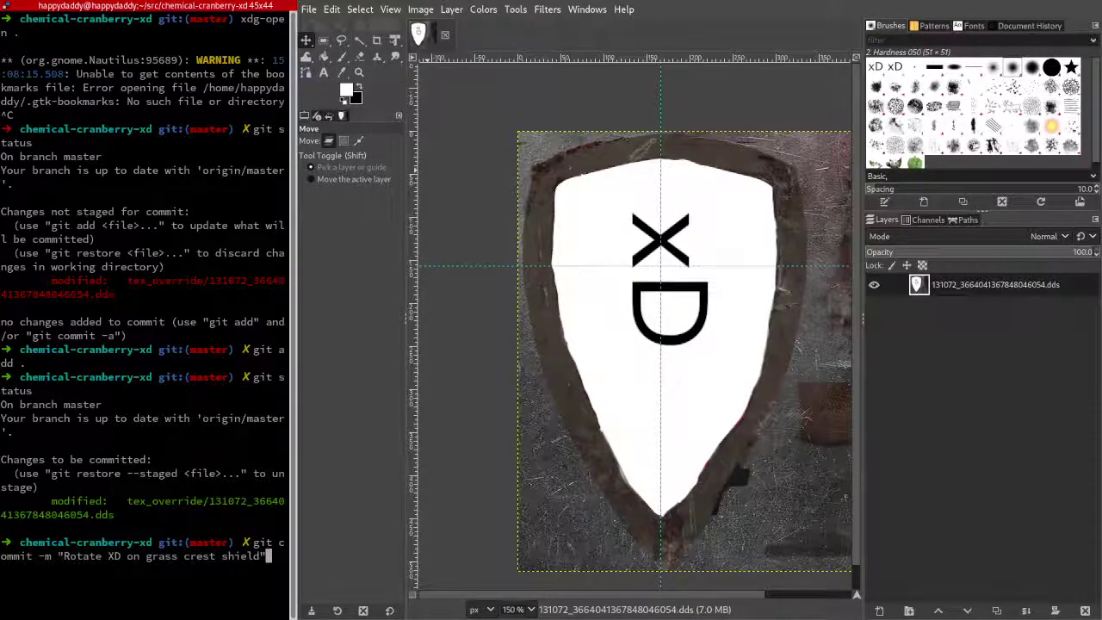
{"action": "key", "text": "Return"}
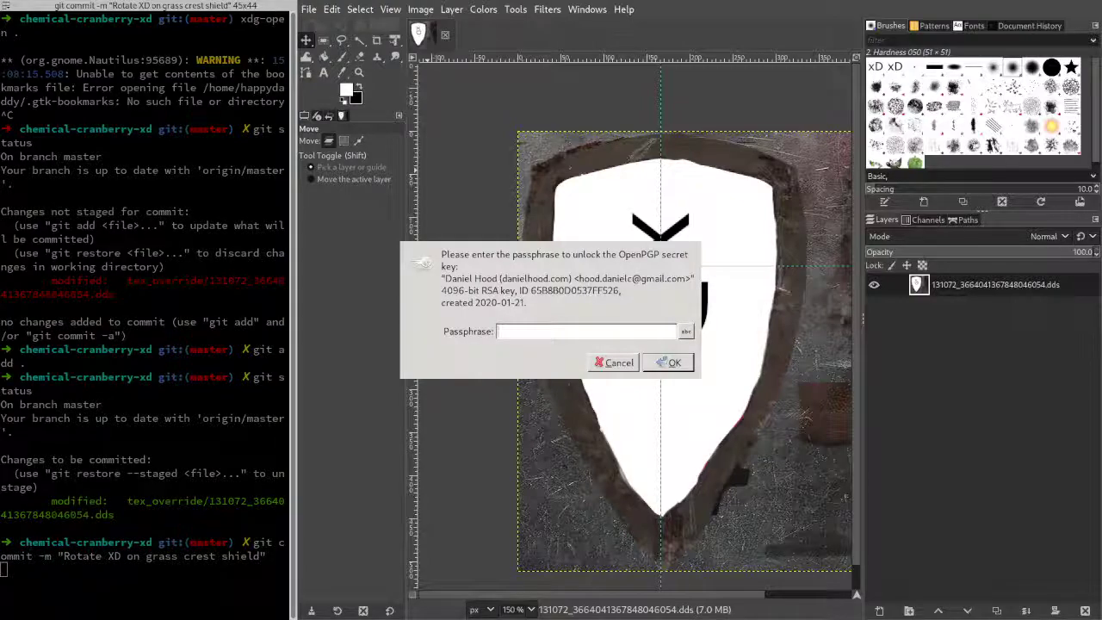
{"action": "type", "text": "•••••••••"}
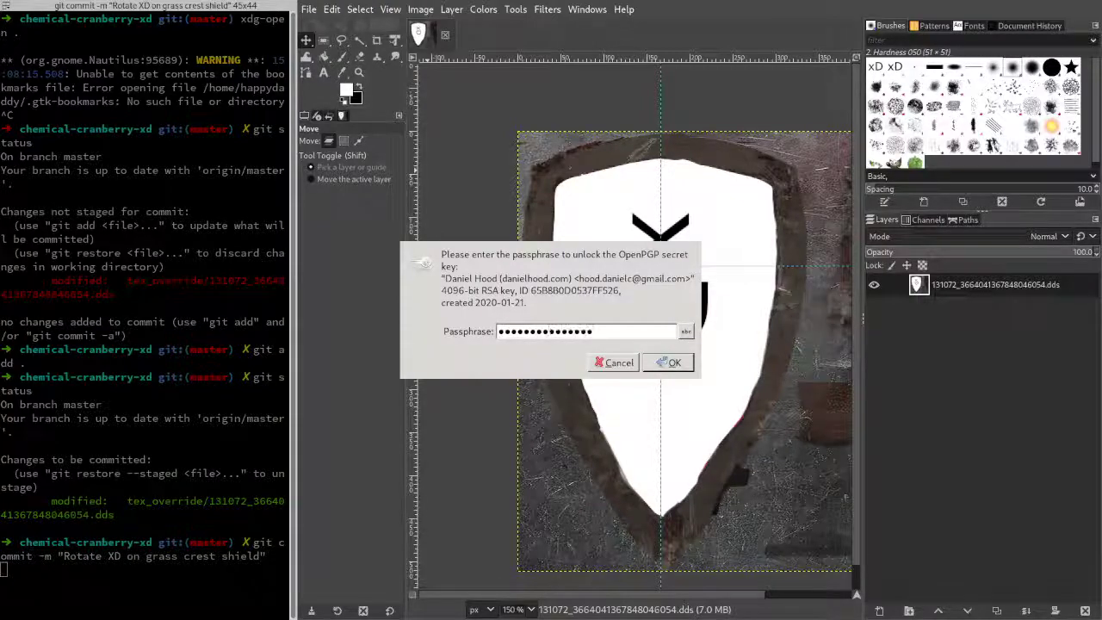
{"action": "key", "text": "Return"}
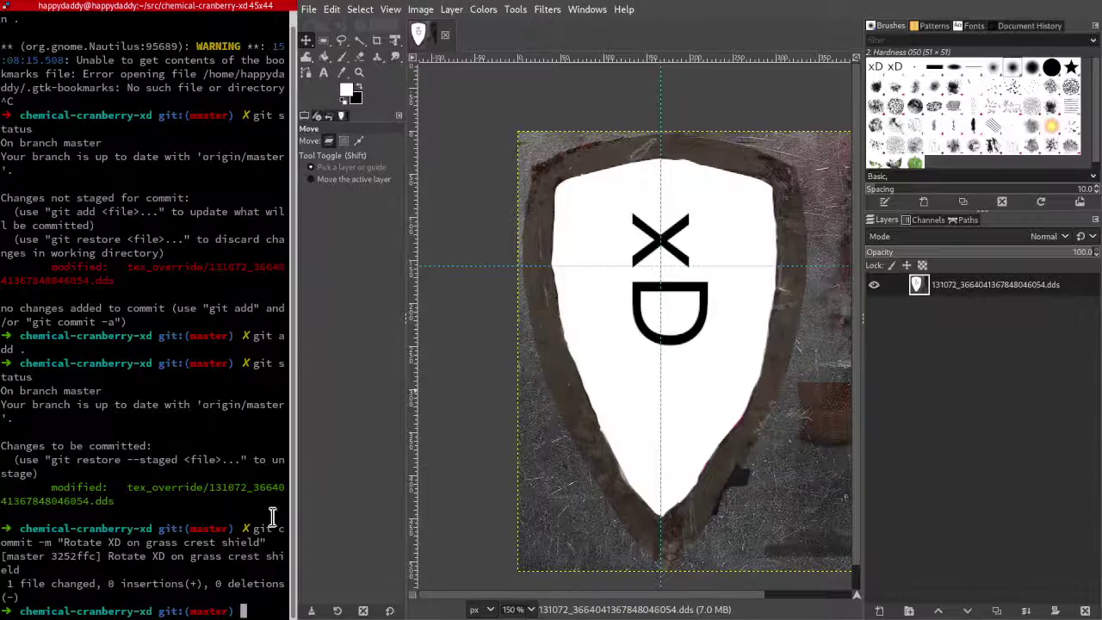
Push the commit to origin master, entering the SSH key passphrase
{"action": "type", "text": "git push origin"}
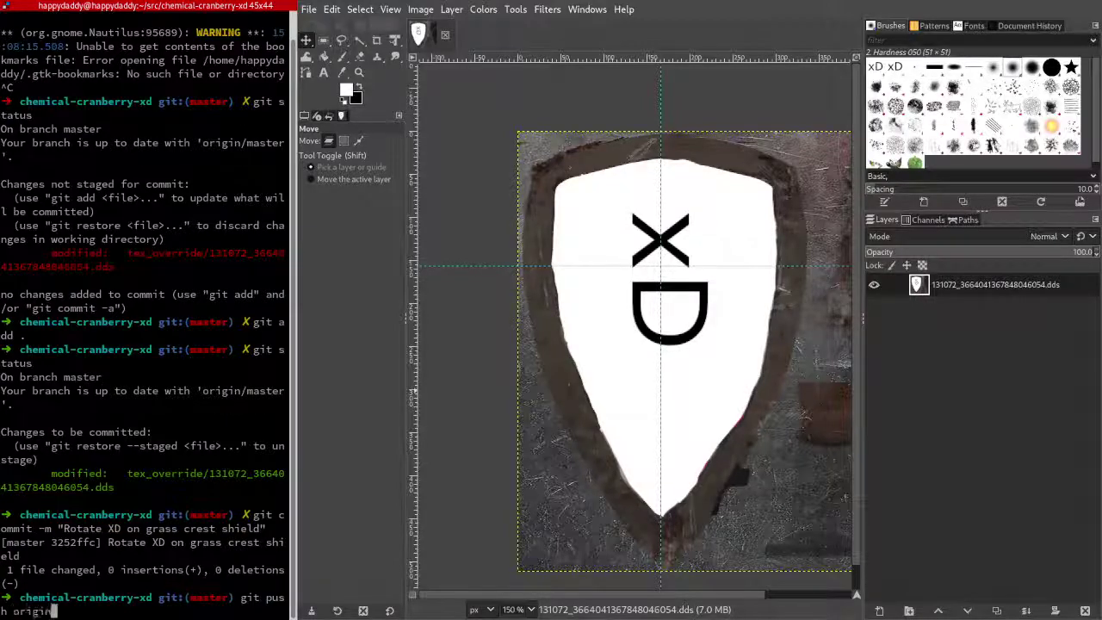
{"action": "type", "text": " master"}
{"action": "key", "text": "Return"}
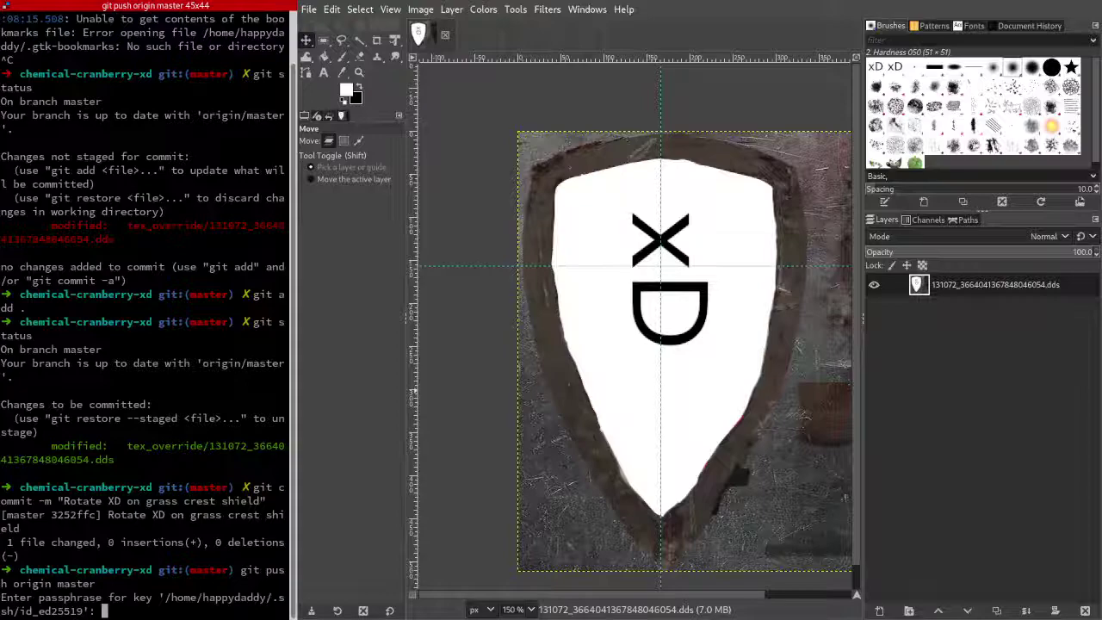
{"action": "key", "text": "Return"}
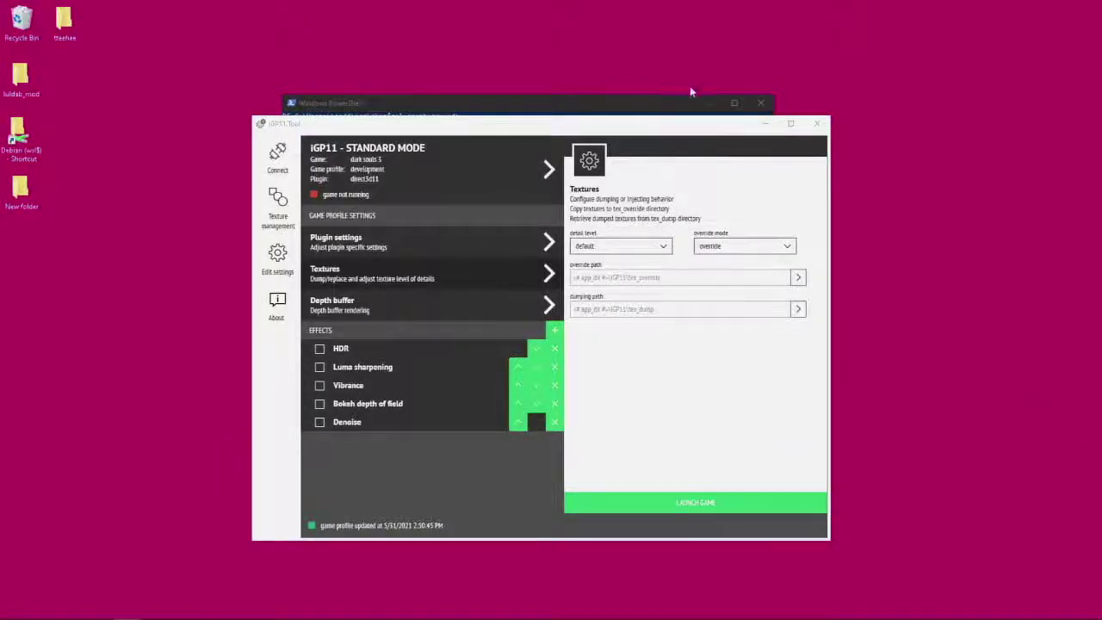
Switch to Windows PowerShell and pull origin master into the chemical-cranberry-xd repository, entering the SSH key passphrase
{"action": "left_click", "coordinate": [659, 104]}
{"action": "left_click", "coordinate": [602, 223]}
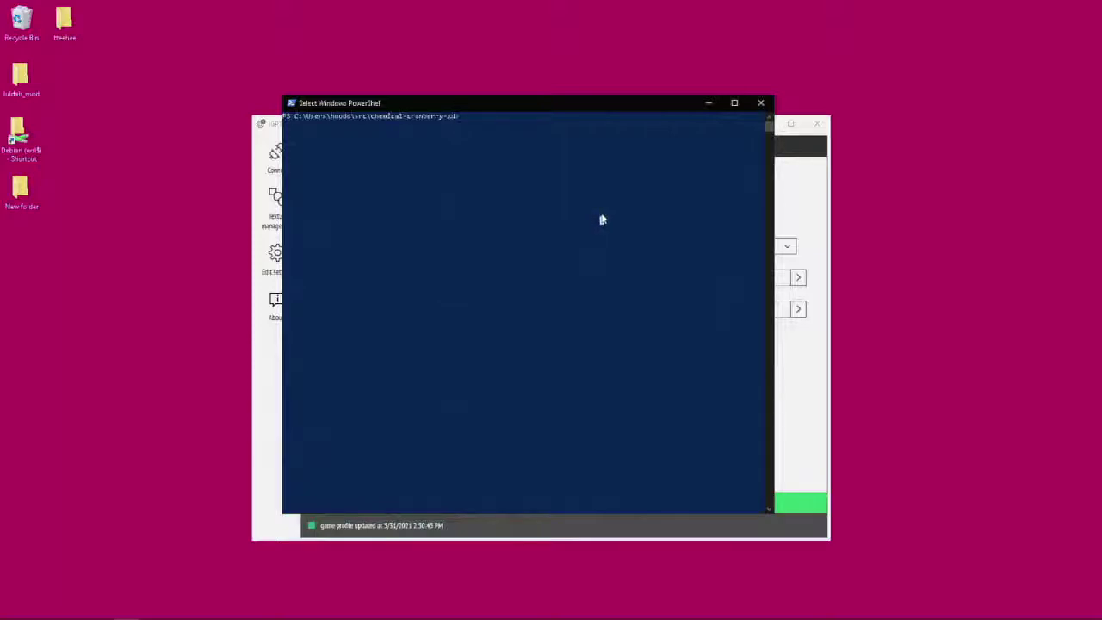
{"action": "type", "text": "git pull origin master"}
{"action": "key", "text": "Return"}
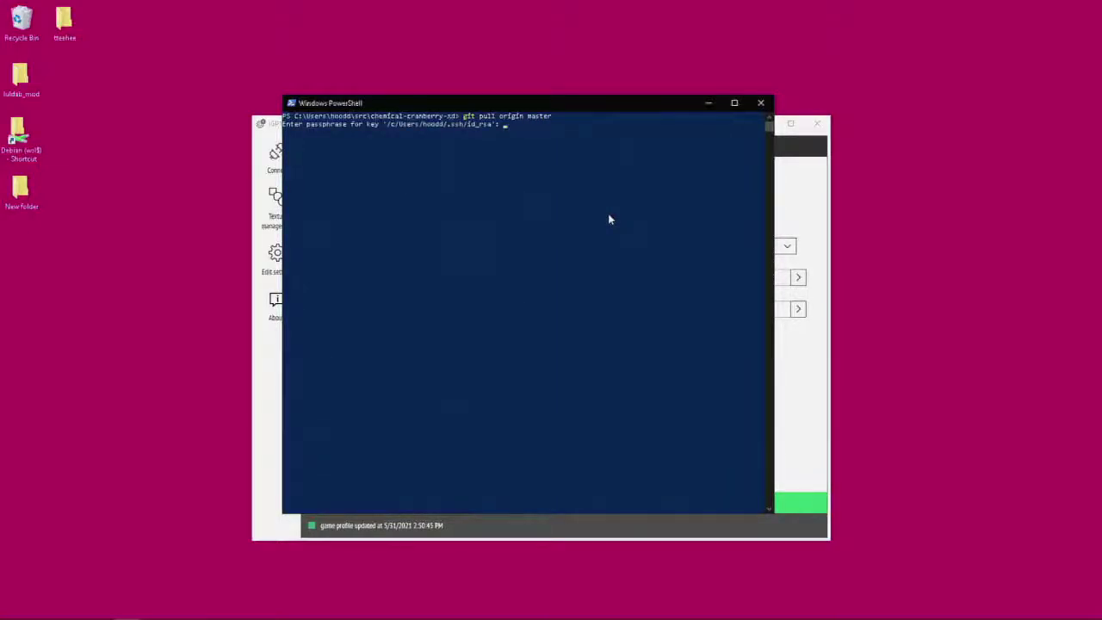
{"action": "key", "text": "Return"}
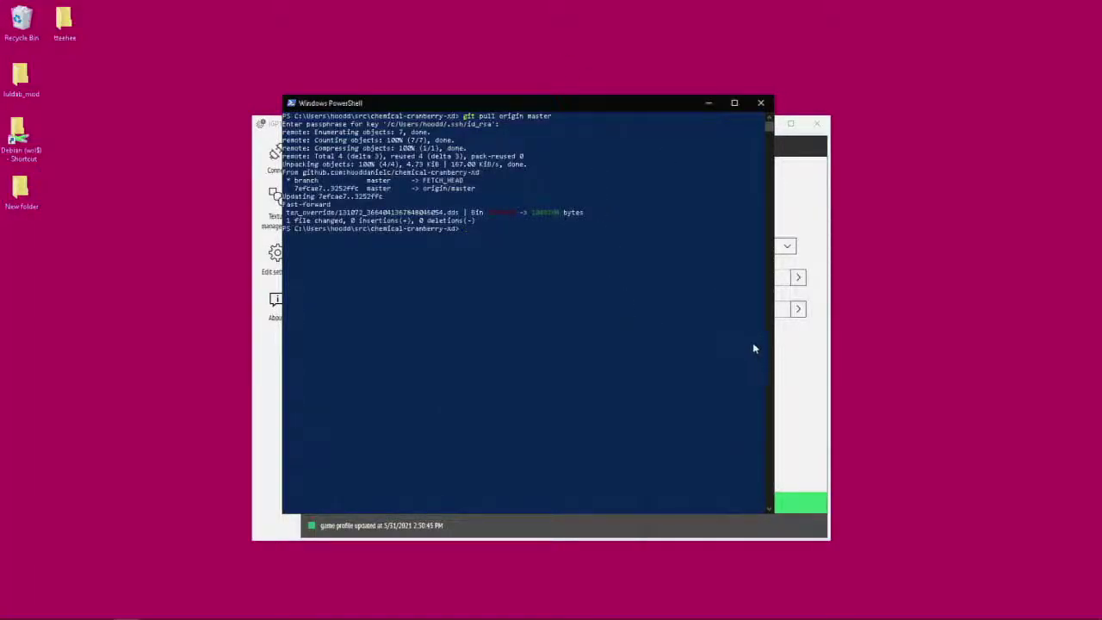
Switch to iGP11 Tool and set the texture management source directory to the tex_override folder in src\chemical-cranberry-xd
{"action": "left_click", "coordinate": [793, 357]}
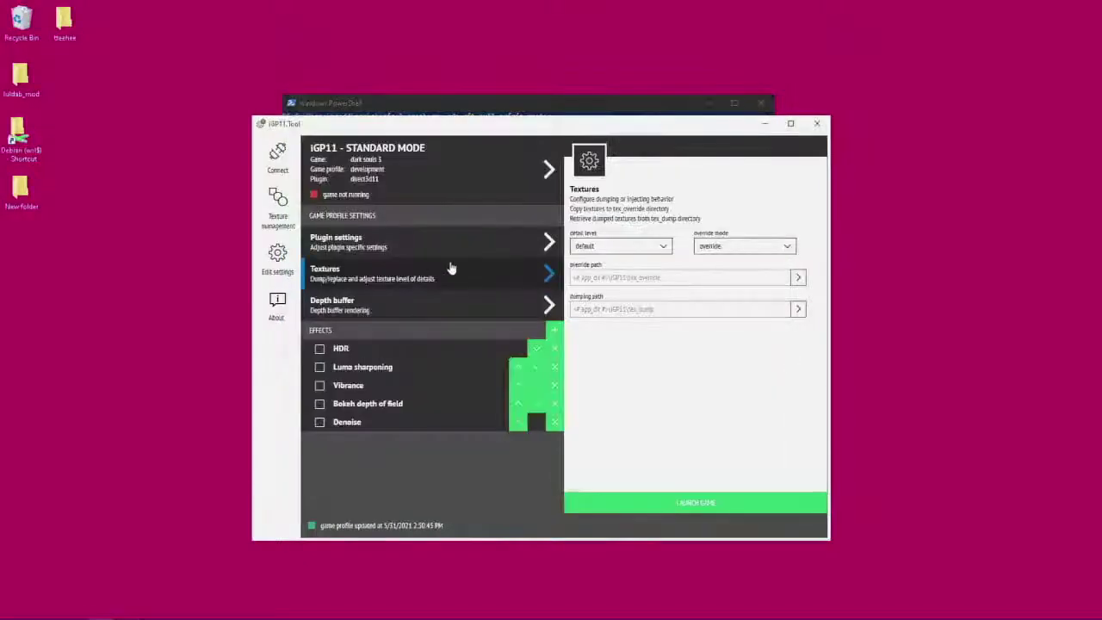
{"action": "left_click", "coordinate": [267, 222]}
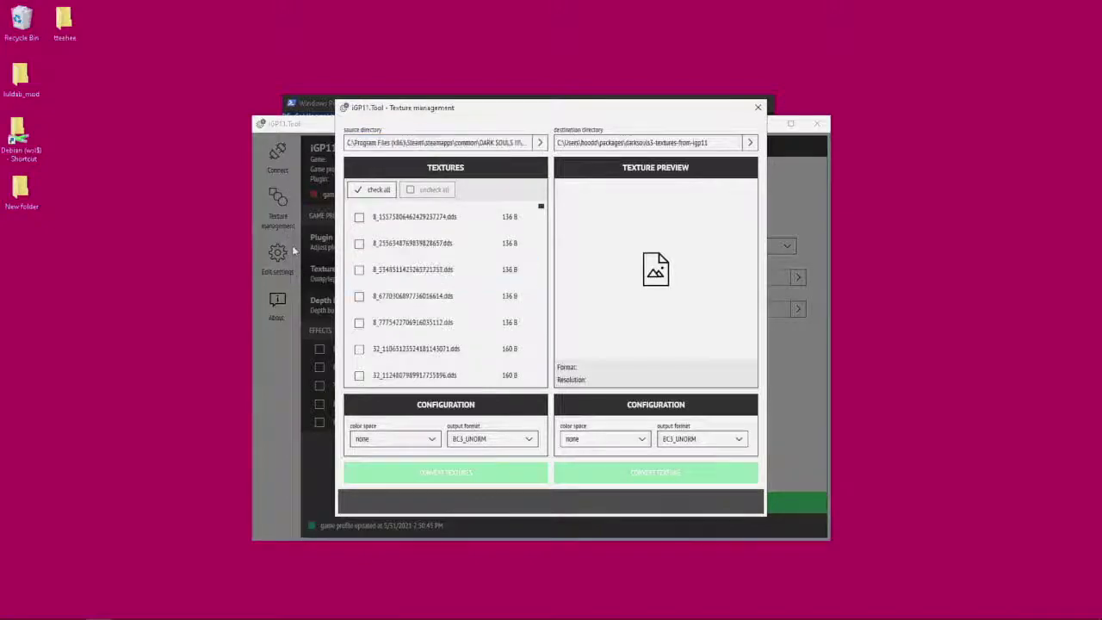
{"action": "left_click", "coordinate": [449, 143]}
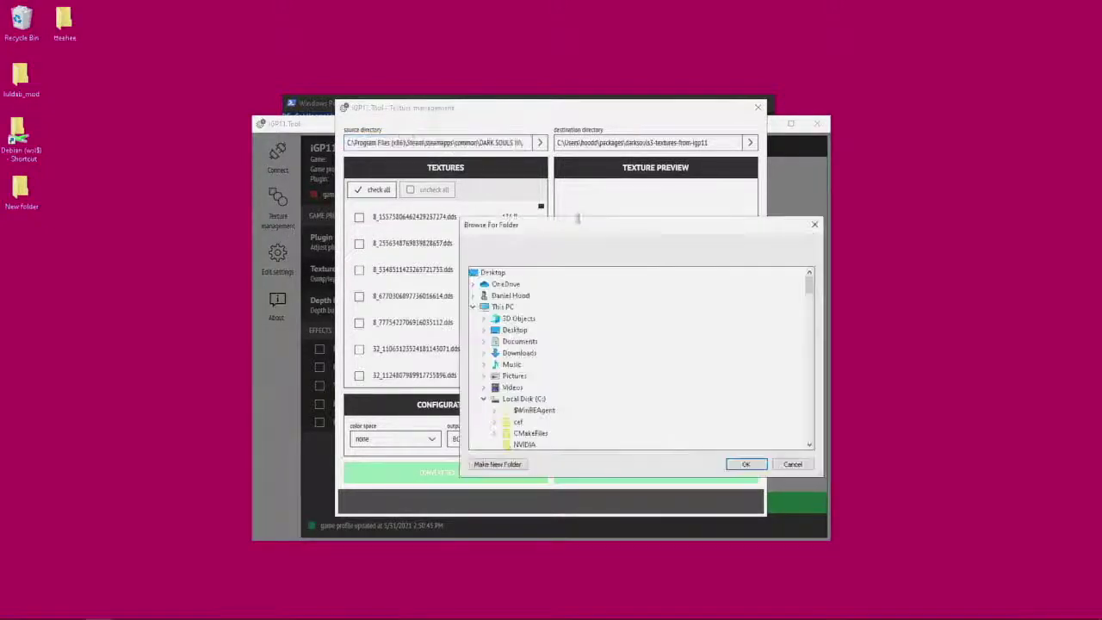
{"action": "scroll", "coordinate": [508, 370], "scroll_direction": "down", "scroll_amount": 3}
{"action": "left_click", "coordinate": [483, 295]}
{"action": "scroll", "coordinate": [486, 327], "scroll_direction": "up", "scroll_amount": 3}
{"action": "left_click", "coordinate": [483, 320]}
{"action": "scroll", "coordinate": [505, 353], "scroll_direction": "down", "scroll_amount": 10}
{"action": "scroll", "coordinate": [512, 361], "scroll_direction": "down", "scroll_amount": 15}
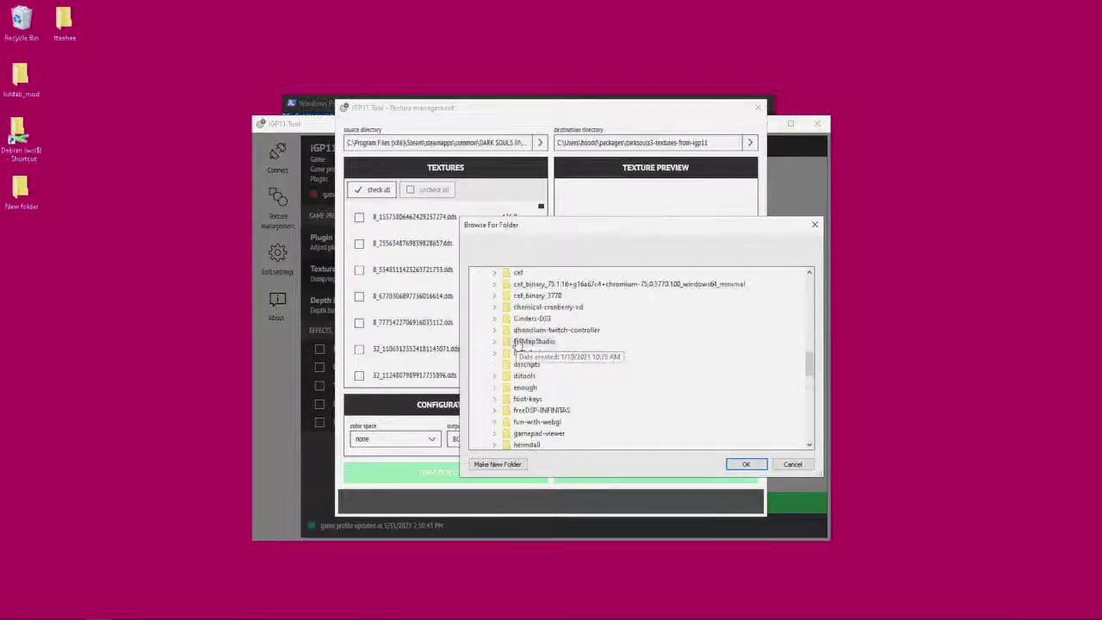
{"action": "double_click", "coordinate": [542, 307]}
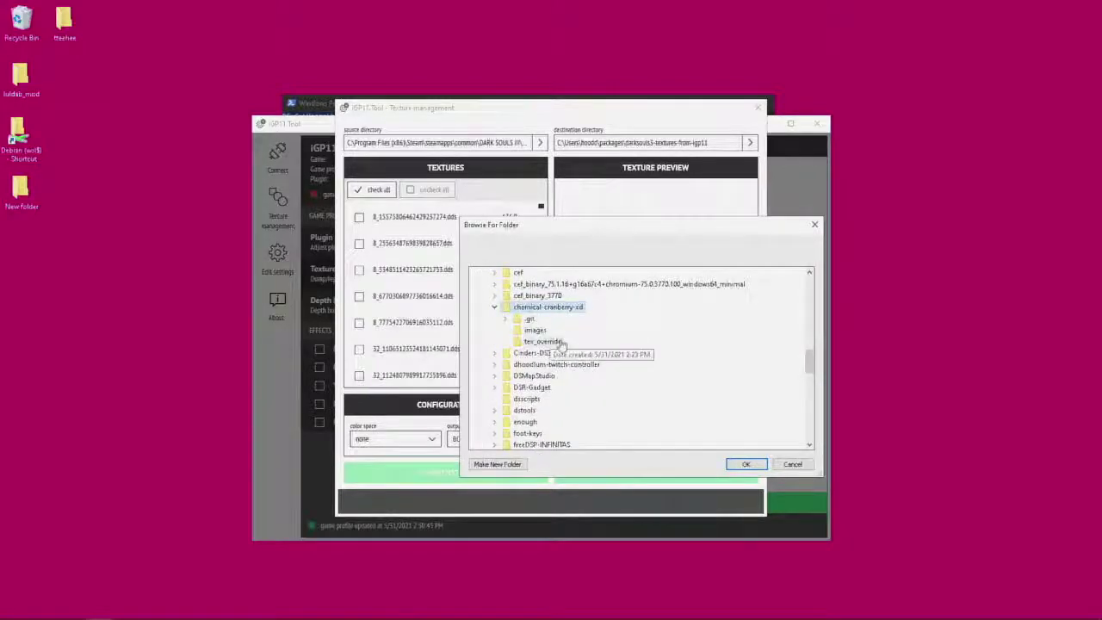
{"action": "left_click", "coordinate": [556, 342]}
{"action": "left_click", "coordinate": [746, 464]}
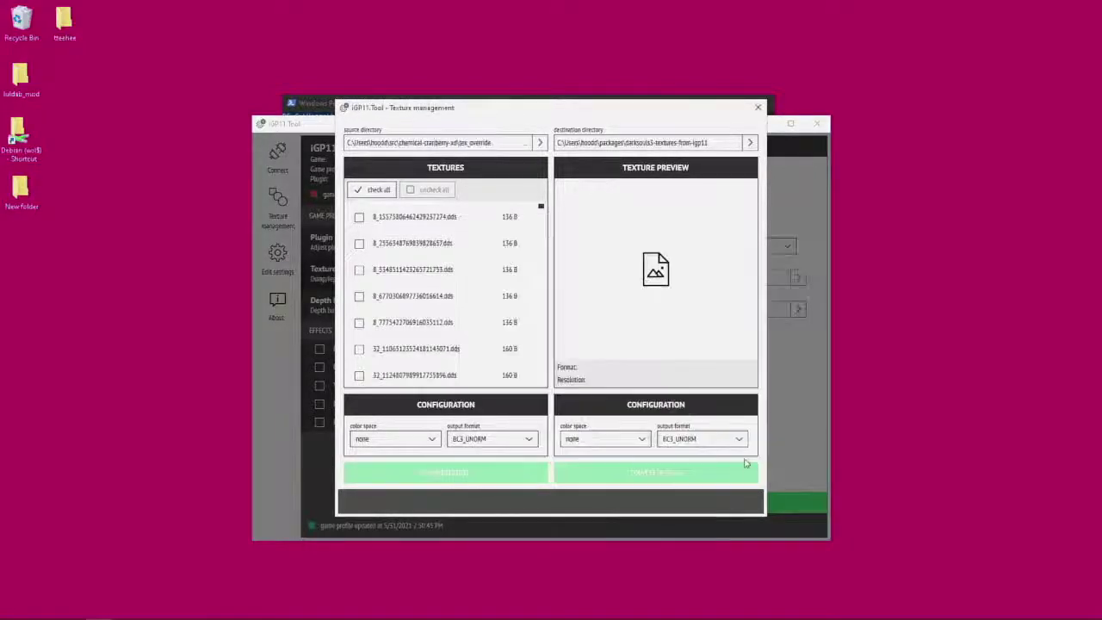
Preview the larger DDS textures from the tex_override source list, including the shield texture 131072_3664041367848046054.dds, and close texture management
{"action": "left_click", "coordinate": [423, 269]}
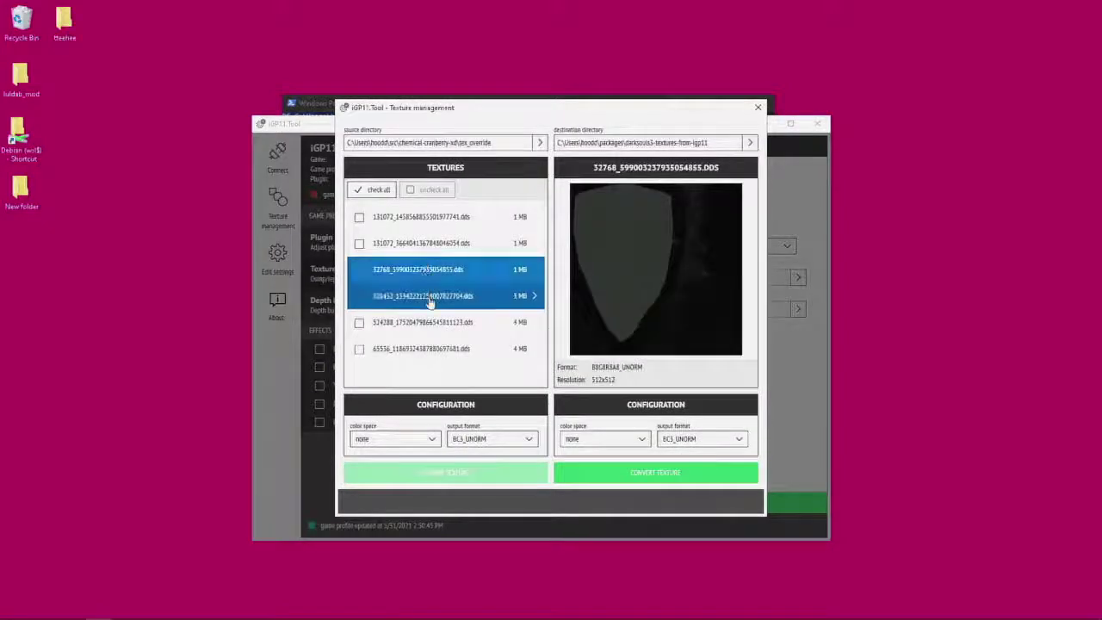
{"action": "left_click", "coordinate": [428, 297]}
{"action": "left_click", "coordinate": [422, 349]}
{"action": "left_click", "coordinate": [437, 324]}
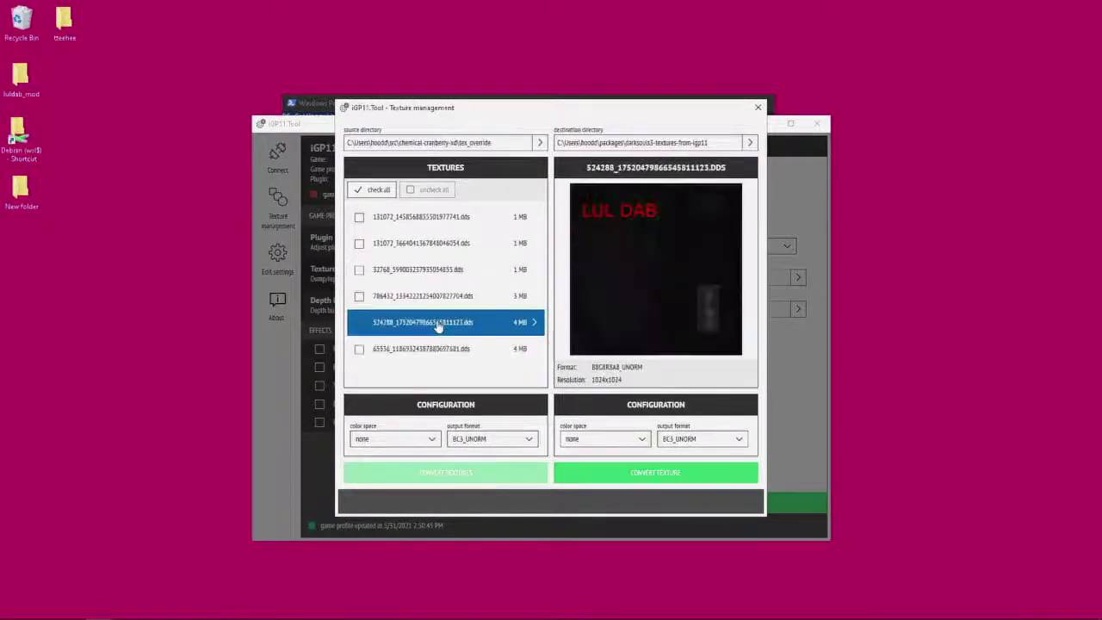
{"action": "left_click", "coordinate": [425, 270]}
{"action": "left_click", "coordinate": [424, 242]}
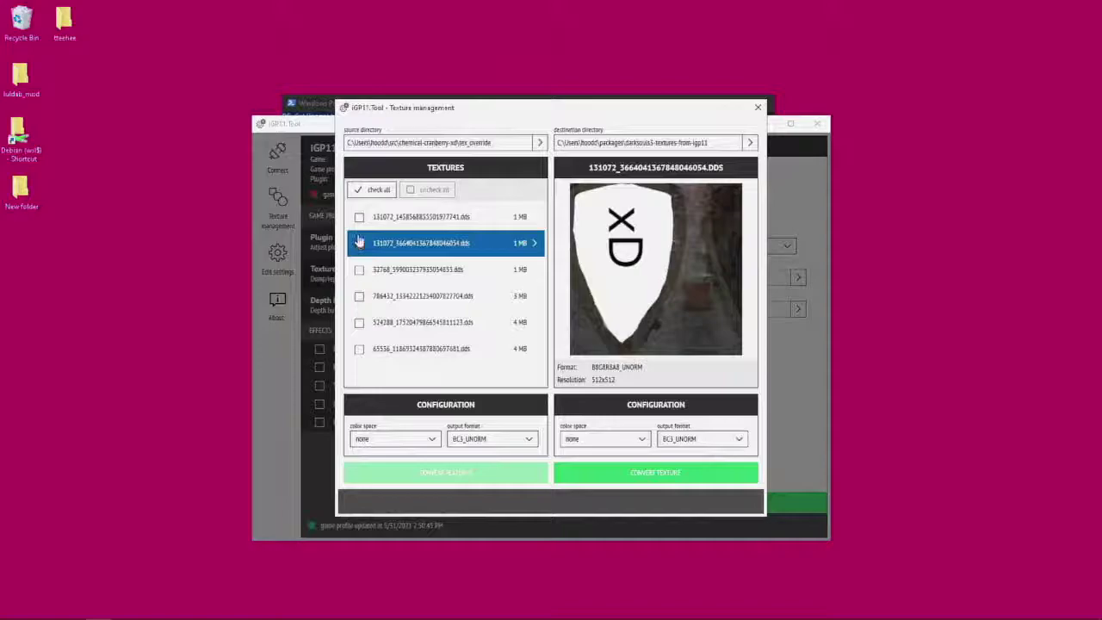
{"action": "left_click", "coordinate": [758, 107]}
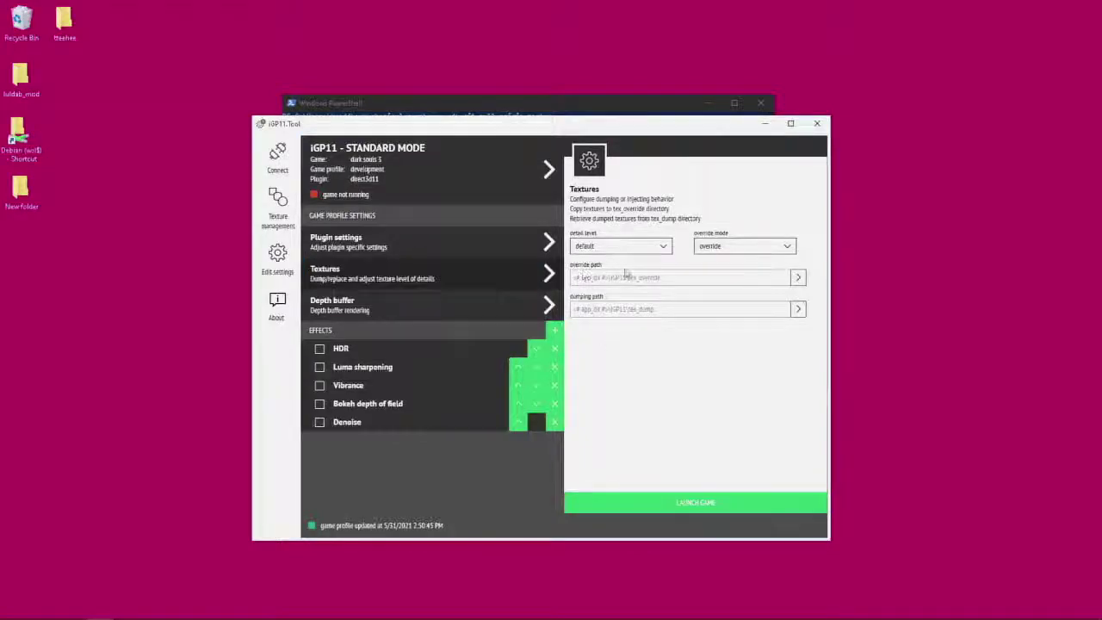
Open the override path folder from the texture settings and browse from it to src\chemical-cranberry-xd\tex_override
{"action": "left_click", "coordinate": [798, 277]}
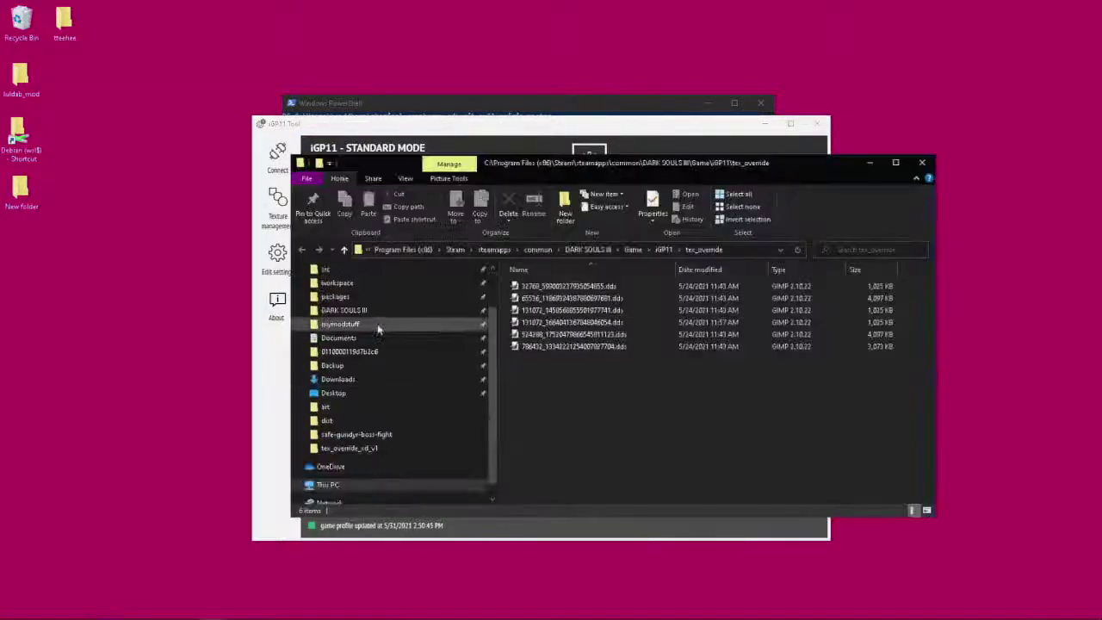
{"action": "scroll", "coordinate": [420, 344], "scroll_direction": "up", "scroll_amount": 2}
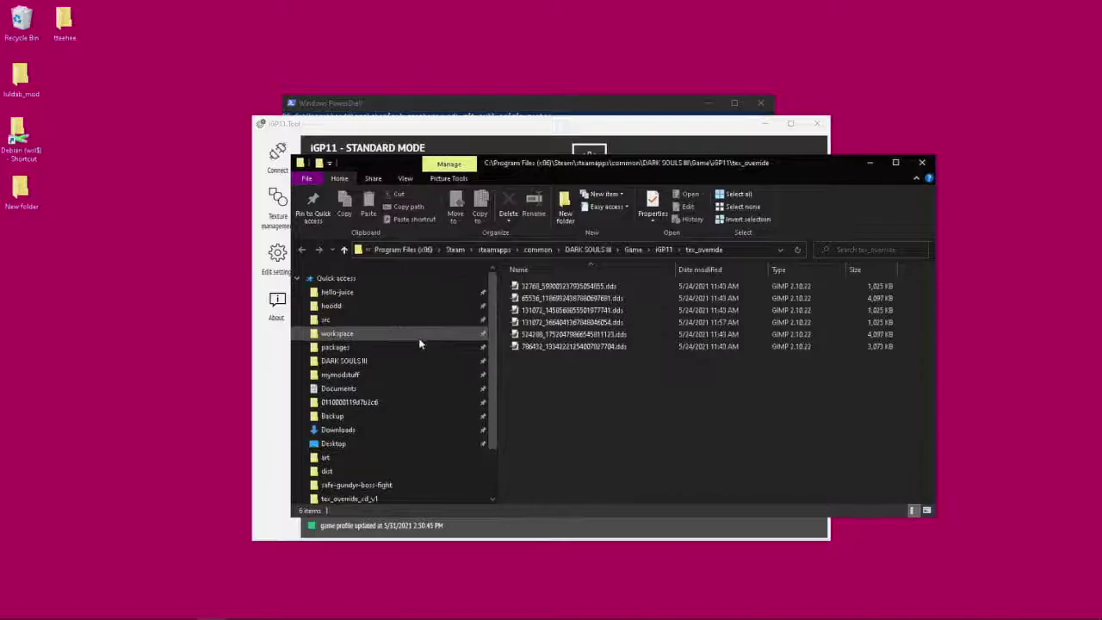
{"action": "left_click", "coordinate": [401, 324]}
{"action": "scroll", "coordinate": [567, 404], "scroll_direction": "down", "scroll_amount": 8}
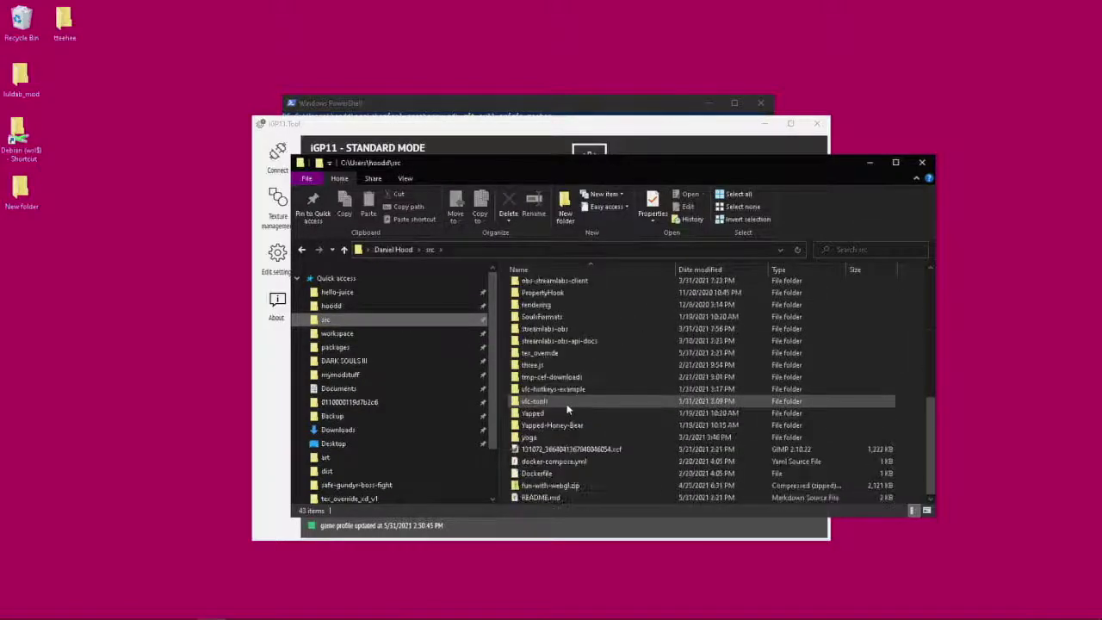
{"action": "scroll", "coordinate": [566, 407], "scroll_direction": "up", "scroll_amount": 2}
{"action": "scroll", "coordinate": [565, 396], "scroll_direction": "up", "scroll_amount": 3}
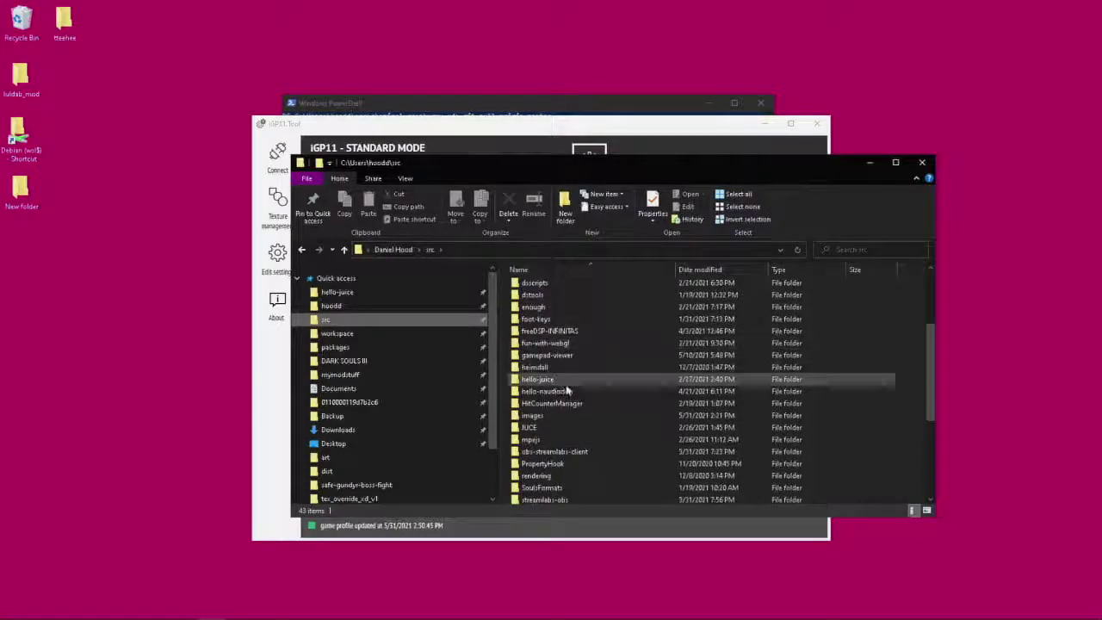
{"action": "scroll", "coordinate": [566, 391], "scroll_direction": "down", "scroll_amount": 2}
{"action": "scroll", "coordinate": [561, 361], "scroll_direction": "down", "scroll_amount": 3}
{"action": "scroll", "coordinate": [558, 349], "scroll_direction": "up", "scroll_amount": 8}
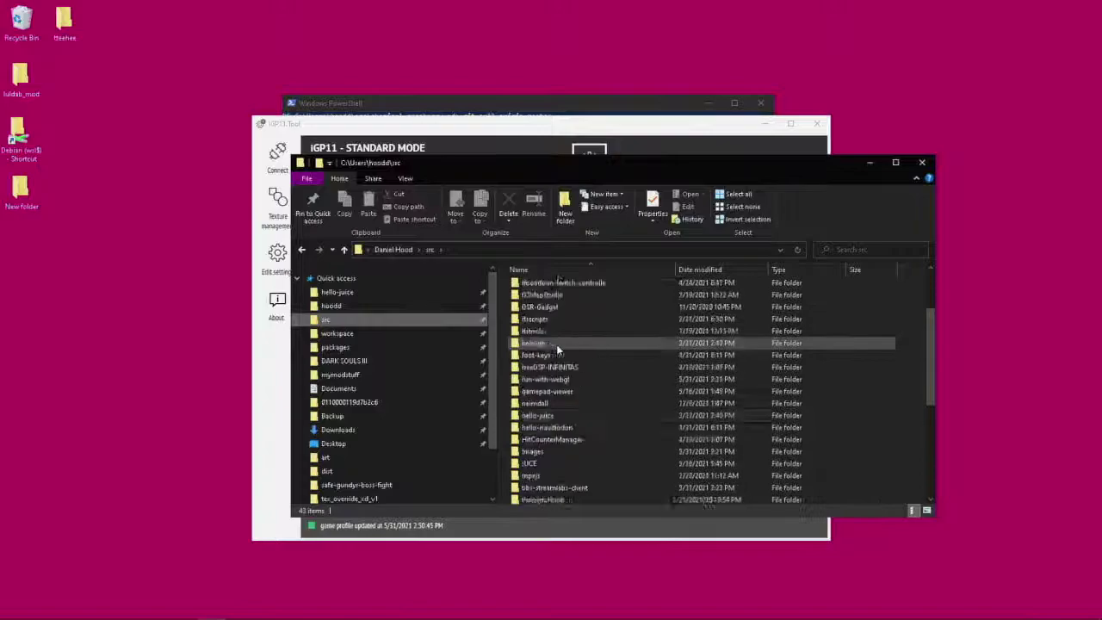
{"action": "left_click", "coordinate": [564, 347]}
{"action": "double_click", "coordinate": [564, 348]}
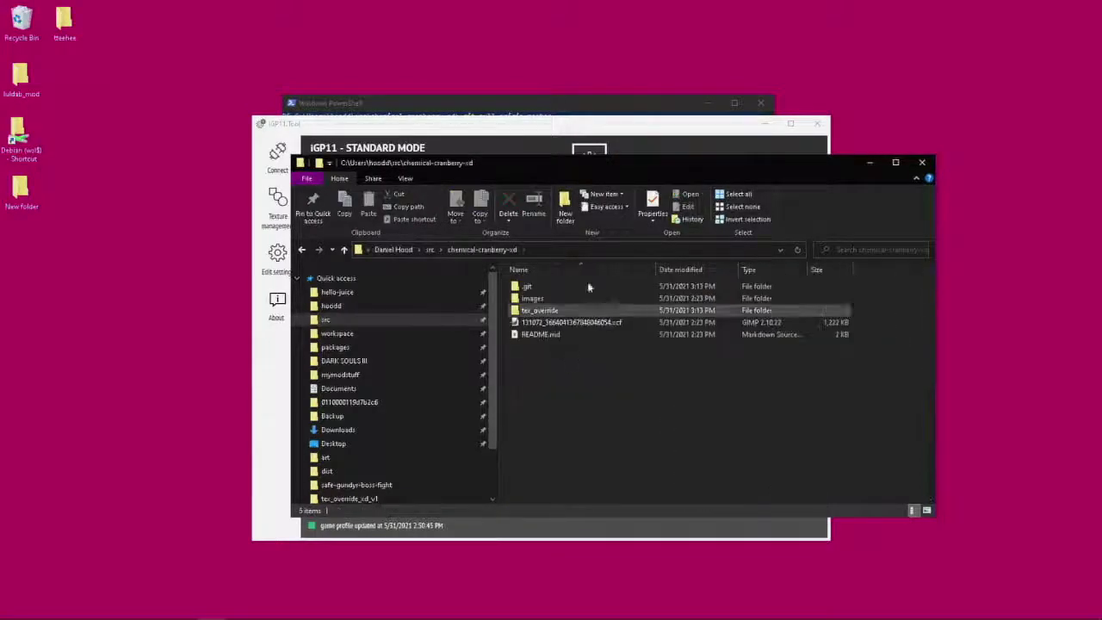
{"action": "double_click", "coordinate": [538, 312]}
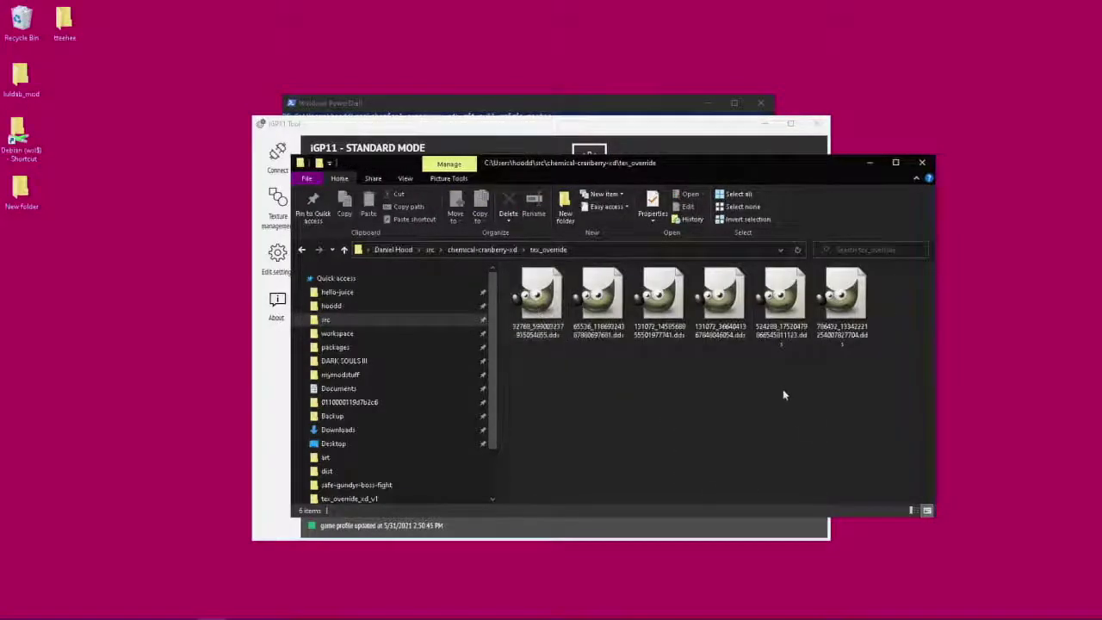
Try to use the repository's tex_override path as the override path, checking which folder the setting opens
{"action": "left_click_drag", "start_coordinate": [667, 176], "coordinate": [629, 334]}
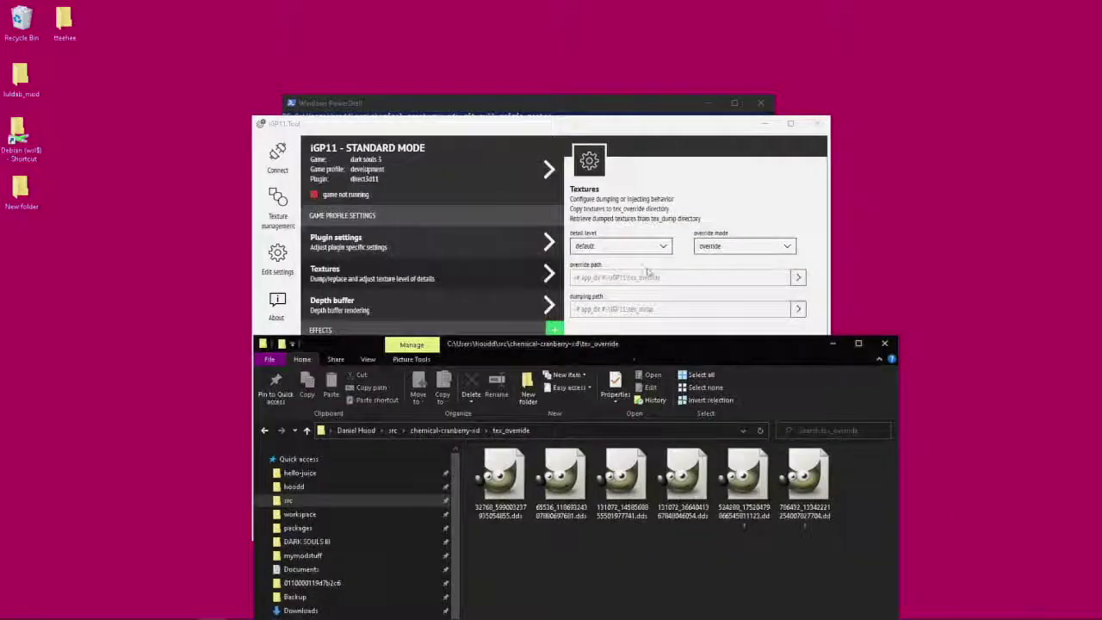
{"action": "left_click", "coordinate": [631, 429]}
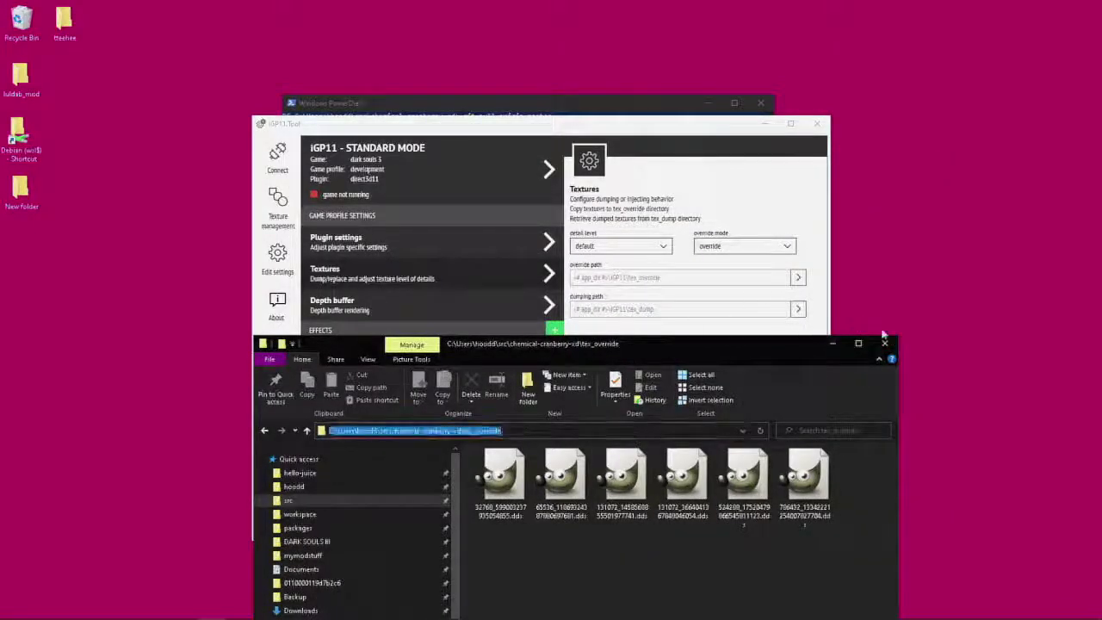
{"action": "left_click", "coordinate": [884, 342]}
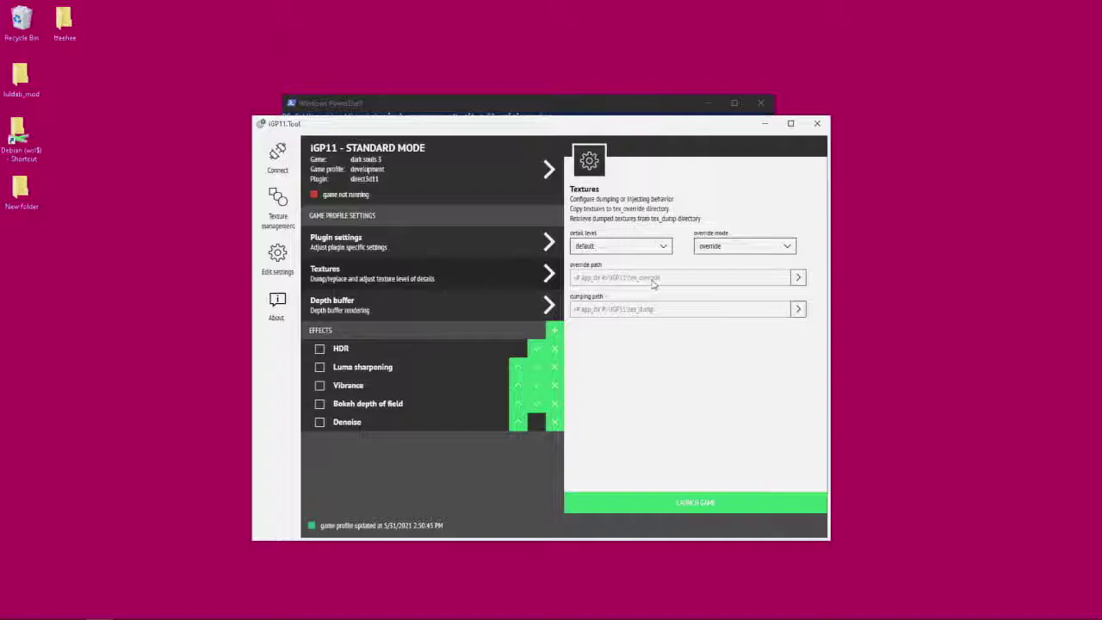
{"action": "left_click", "coordinate": [797, 277]}
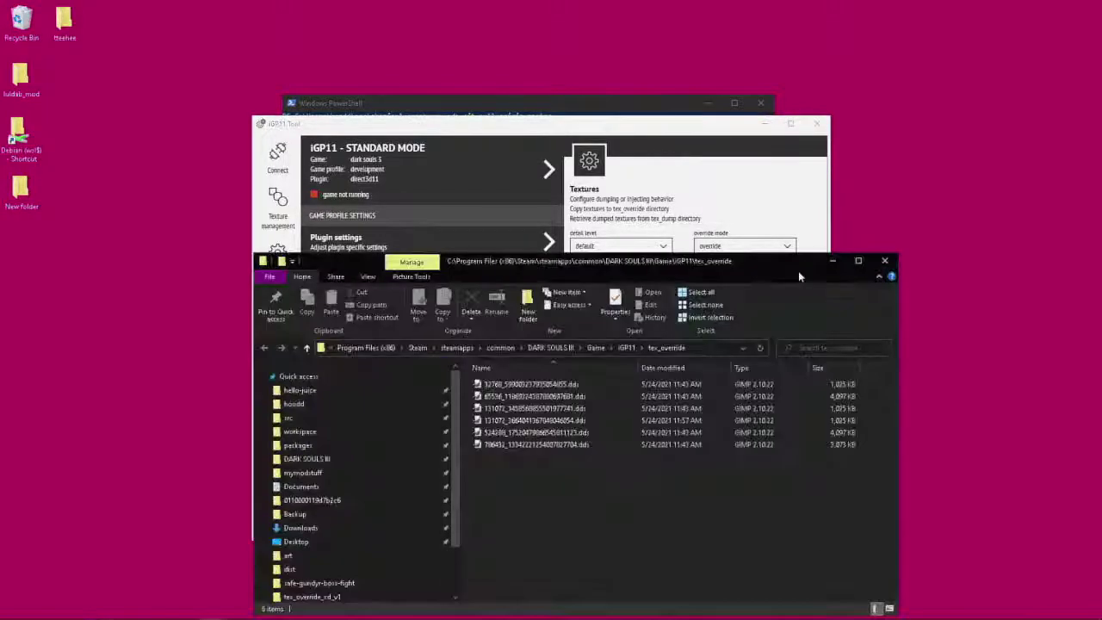
{"action": "left_click", "coordinate": [884, 260]}
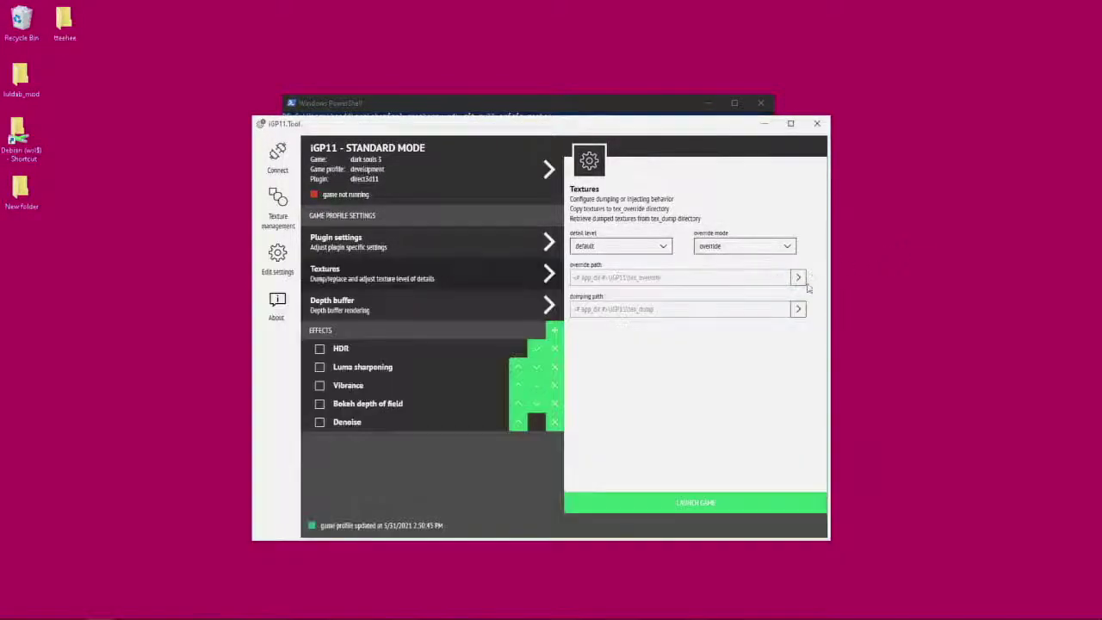
Switch to Windows PowerShell and open the chemical-cranberry-xd repository in File Explorer with "explorer.exe ."
{"action": "left_click_drag", "start_coordinate": [523, 134], "coordinate": [513, 161]}
{"action": "left_click", "coordinate": [528, 211]}
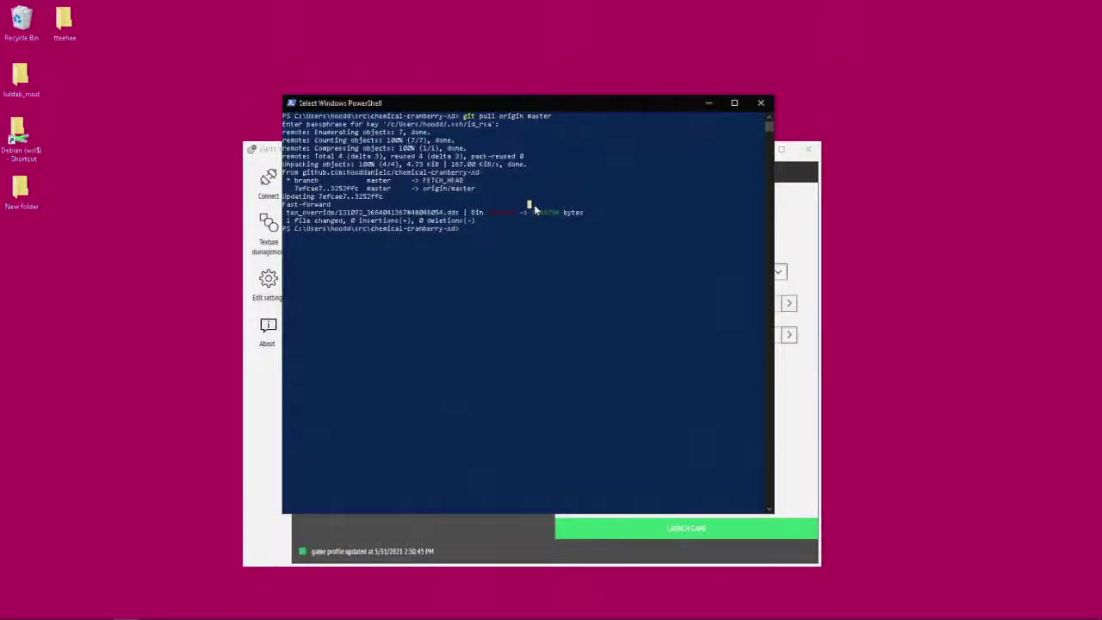
{"action": "type", "text": "explorer ."}
{"action": "type", "text": " ."}
{"action": "key", "text": "Return"}
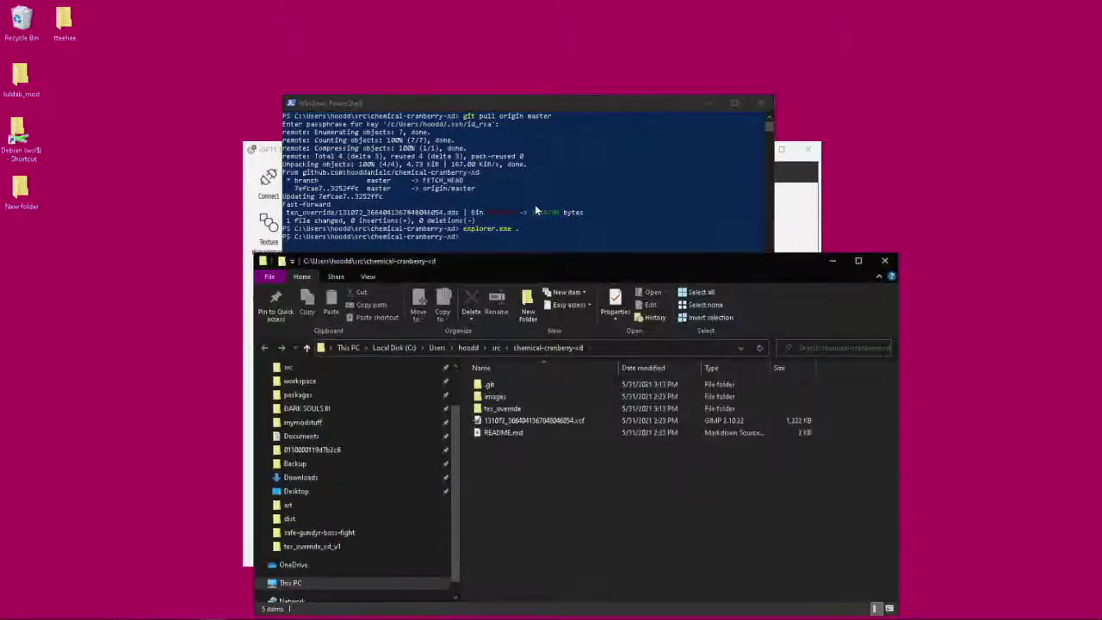
Copy all six DDS textures from the repository's tex_override folder
{"action": "double_click", "coordinate": [537, 410]}
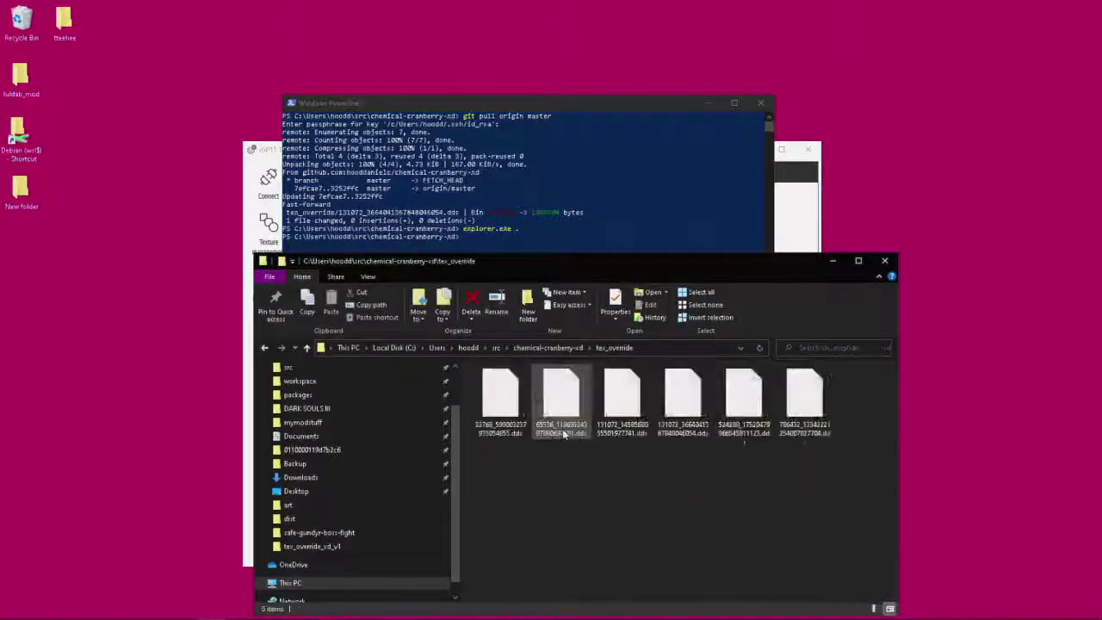
{"action": "left_click", "coordinate": [549, 347]}
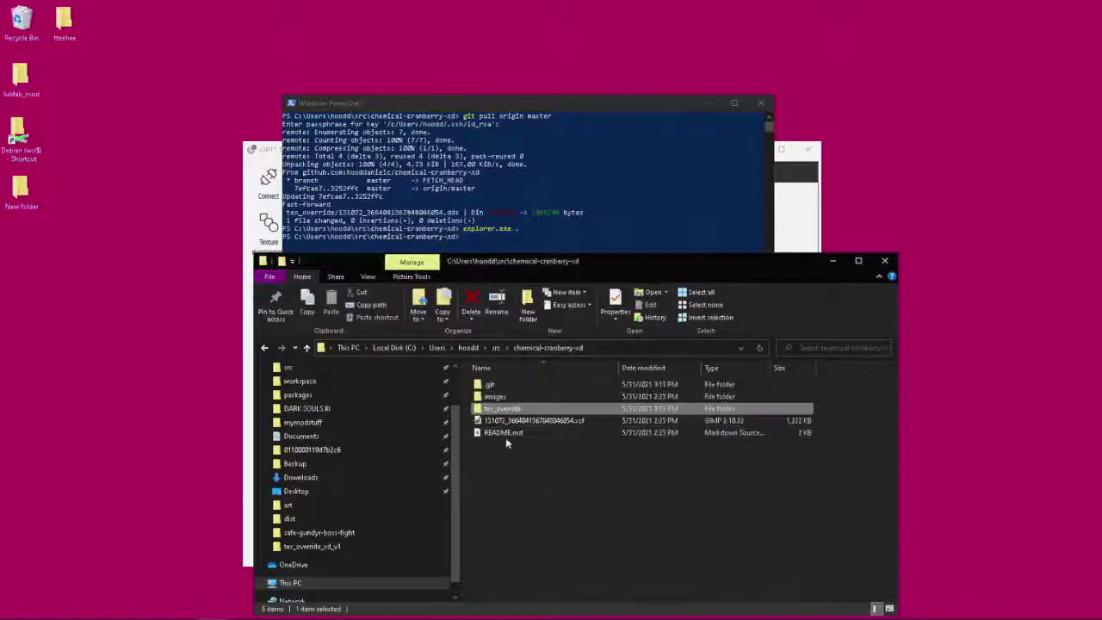
{"action": "right_click", "coordinate": [515, 408]}
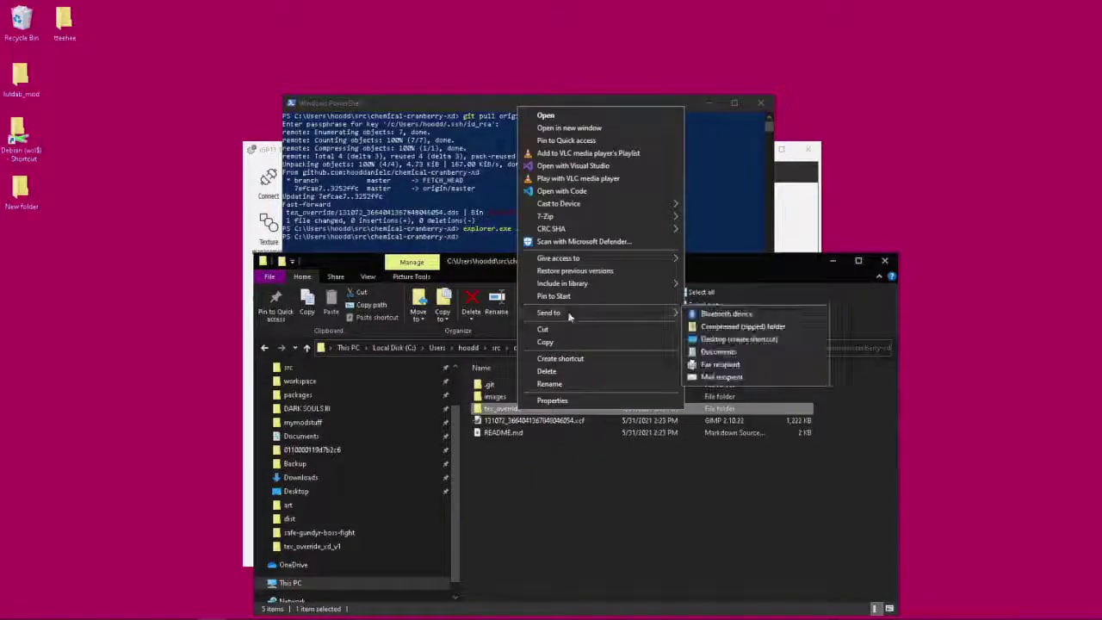
{"action": "left_click", "coordinate": [522, 411]}
{"action": "double_click", "coordinate": [521, 411]}
{"action": "left_click_drag", "start_coordinate": [852, 499], "coordinate": [472, 368]}
{"action": "right_click", "coordinate": [509, 401]}
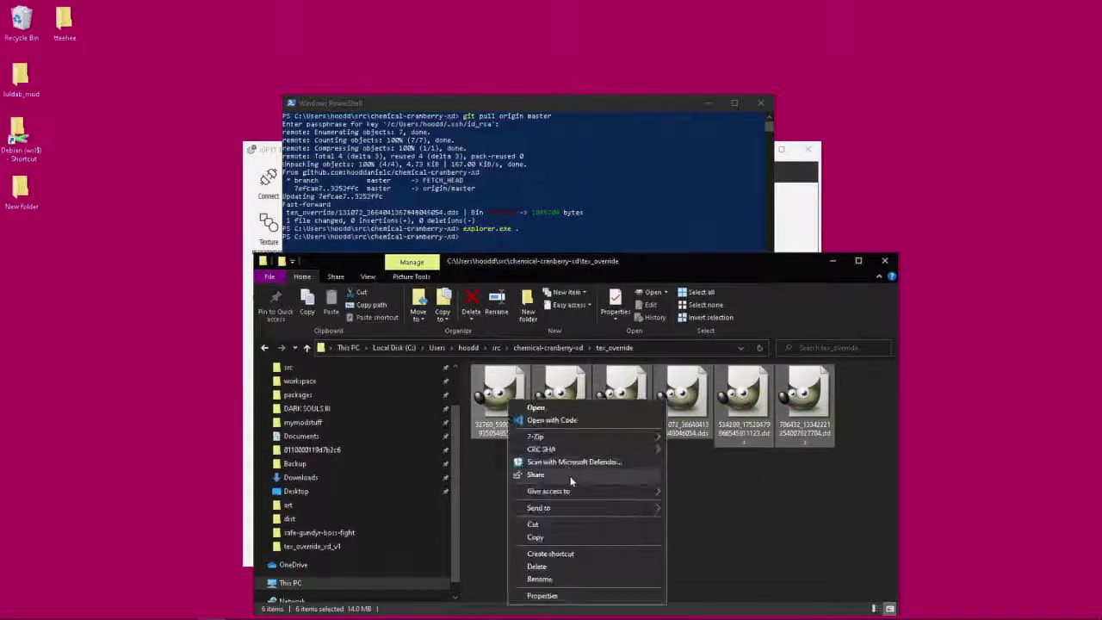
{"action": "left_click", "coordinate": [572, 539]}
{"action": "left_click", "coordinate": [491, 500]}
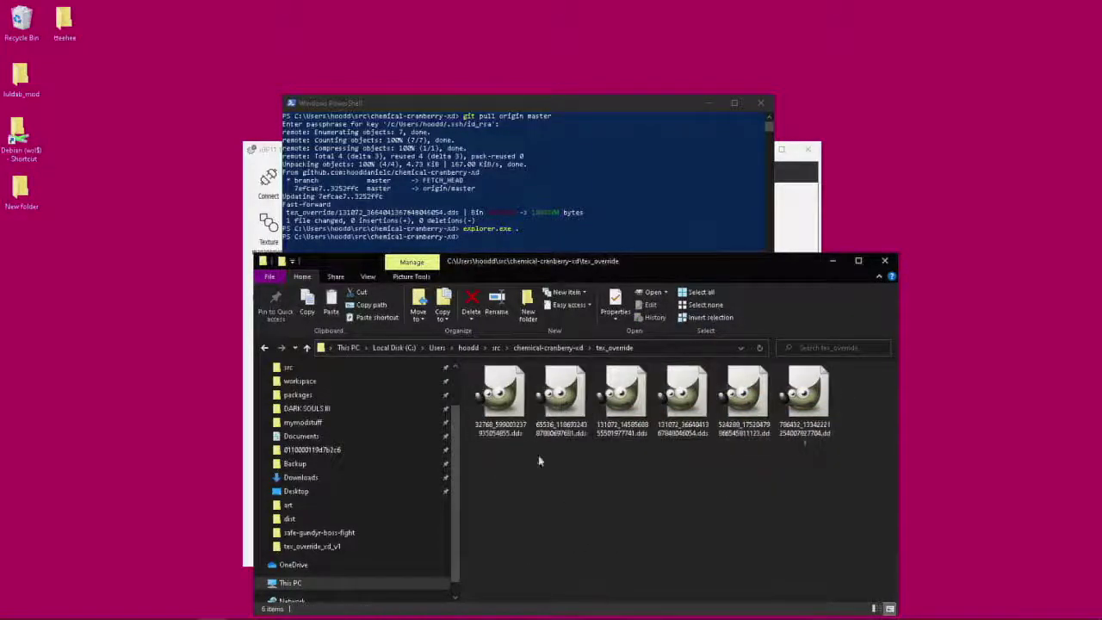
Paste the copied textures into DARK SOULS III\Game\iGP11\tex_override, replacing the files with the same names, and close the folder window
{"action": "left_click", "coordinate": [336, 411]}
{"action": "scroll", "coordinate": [367, 399], "scroll_direction": "up", "scroll_amount": 1}
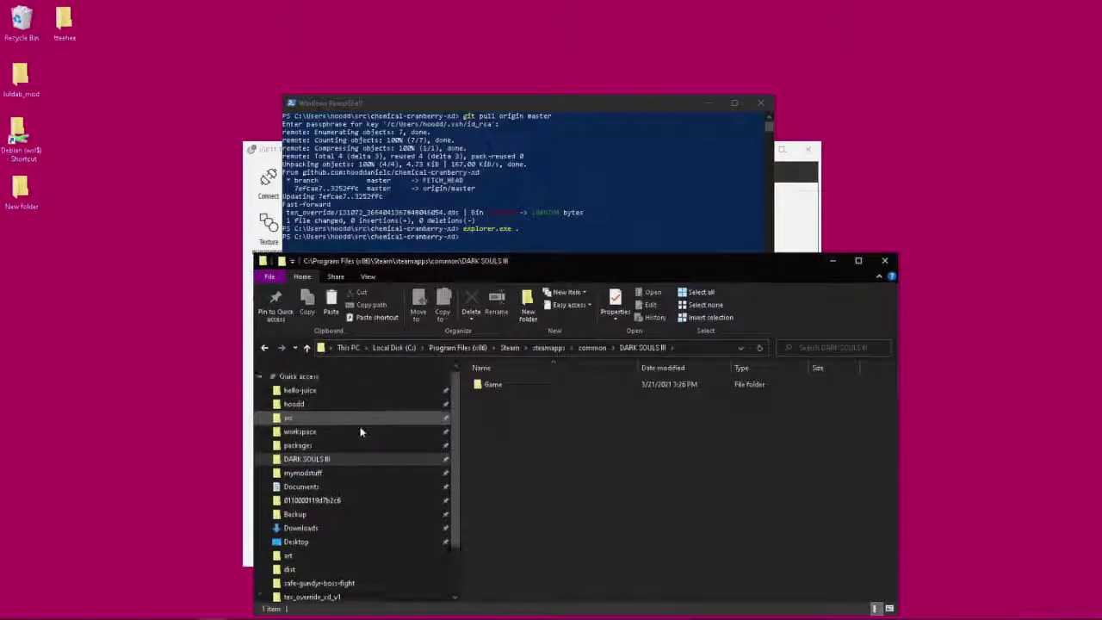
{"action": "double_click", "coordinate": [509, 384]}
{"action": "scroll", "coordinate": [524, 431], "scroll_direction": "down", "scroll_amount": 2}
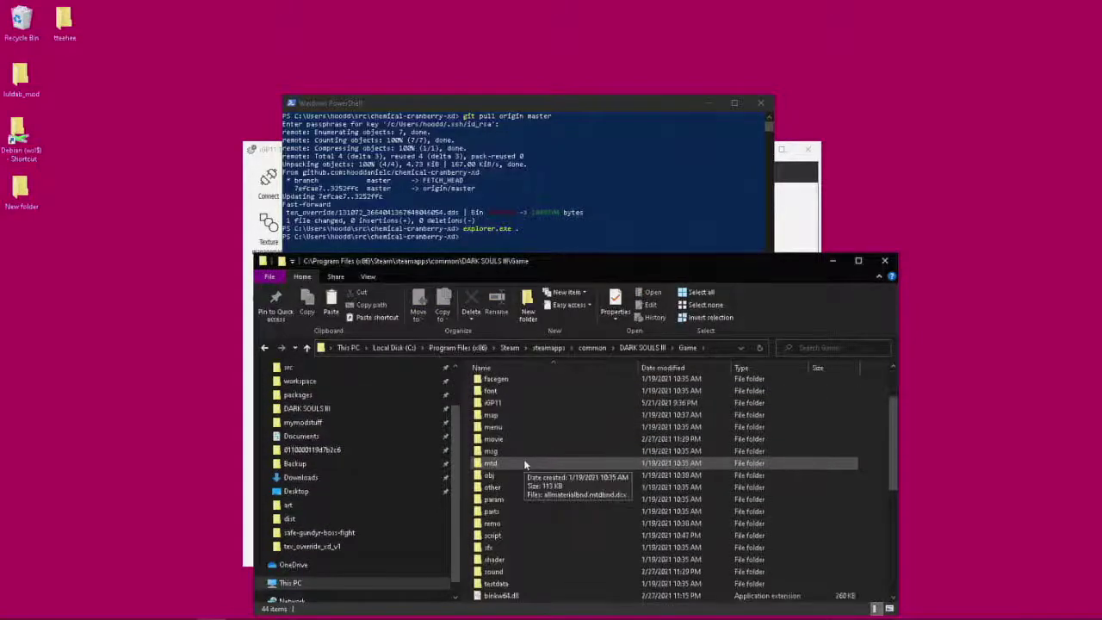
{"action": "double_click", "coordinate": [493, 403]}
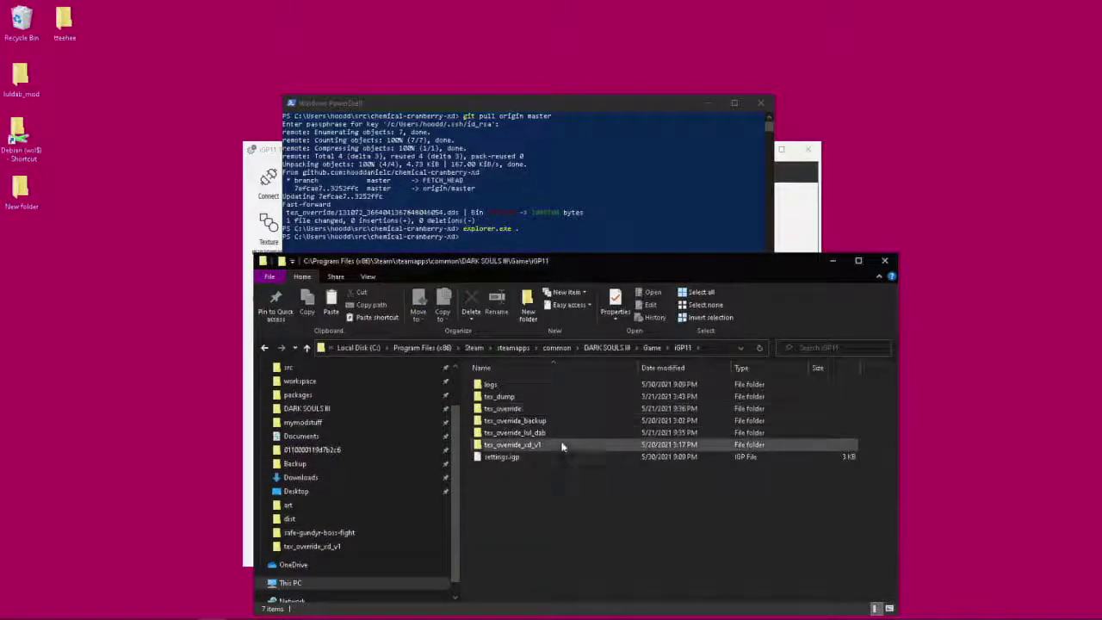
{"action": "double_click", "coordinate": [536, 409]}
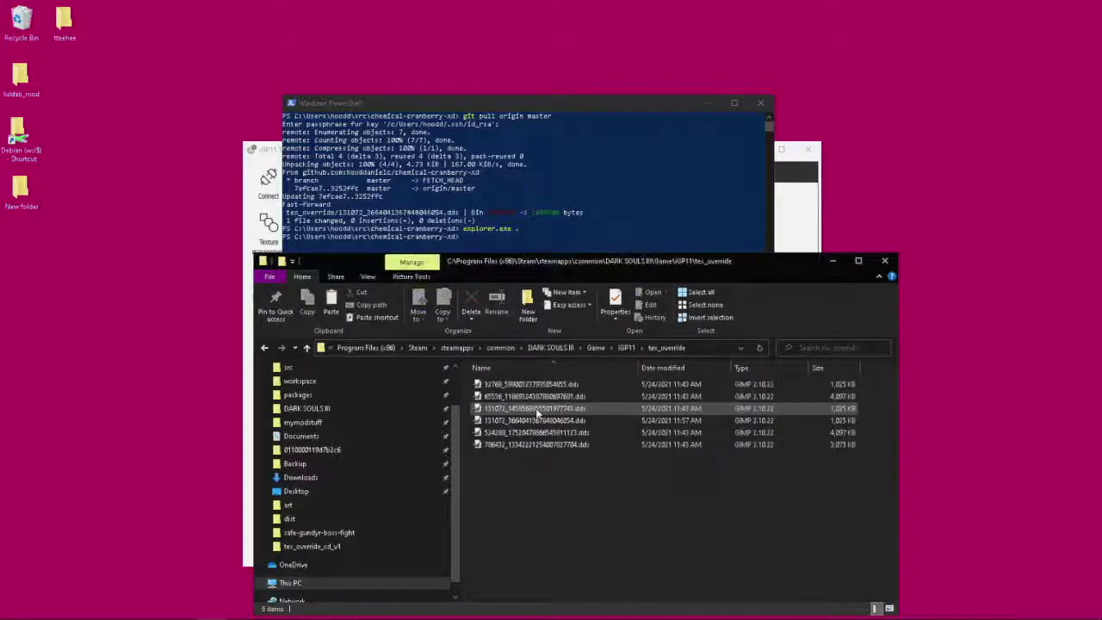
{"action": "right_click", "coordinate": [581, 499]}
{"action": "left_click", "coordinate": [700, 389]}
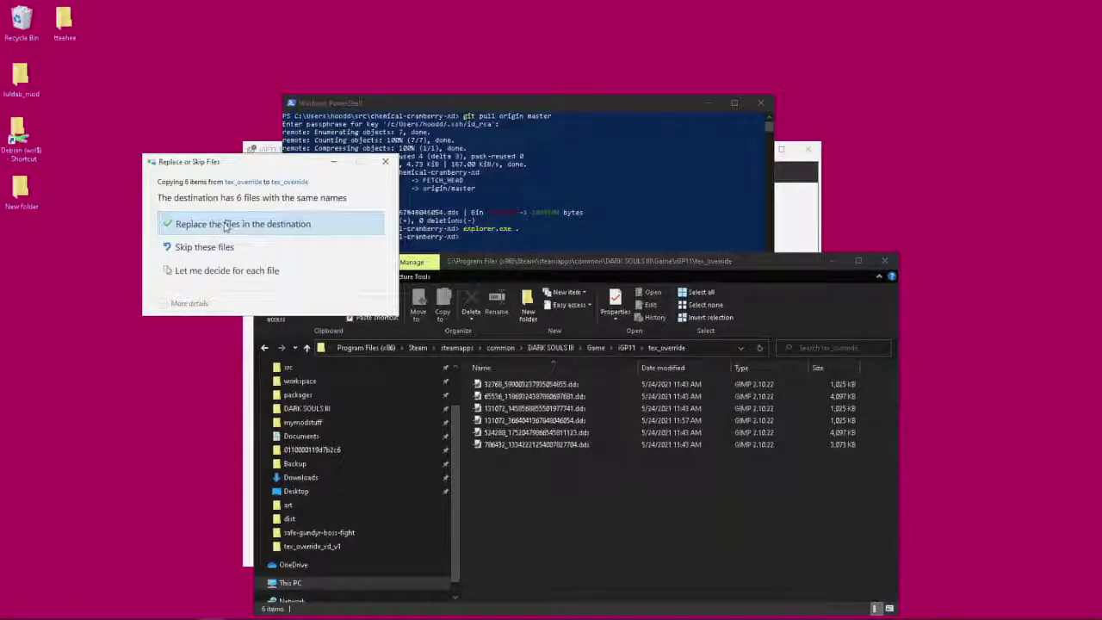
{"action": "left_click", "coordinate": [224, 226]}
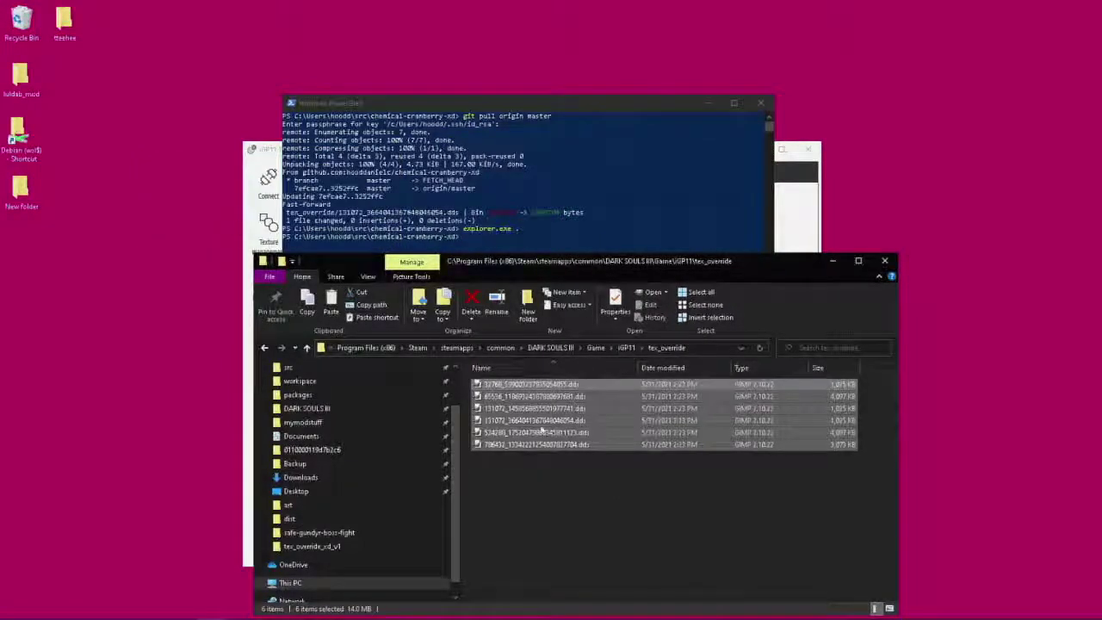
{"action": "left_click", "coordinate": [587, 473]}
{"action": "left_click", "coordinate": [883, 260]}
Return to iGP11 Tool, choose override as the texture override mode and launch Dark Souls III, continuing past its title screen
{"action": "left_click", "coordinate": [507, 242]}
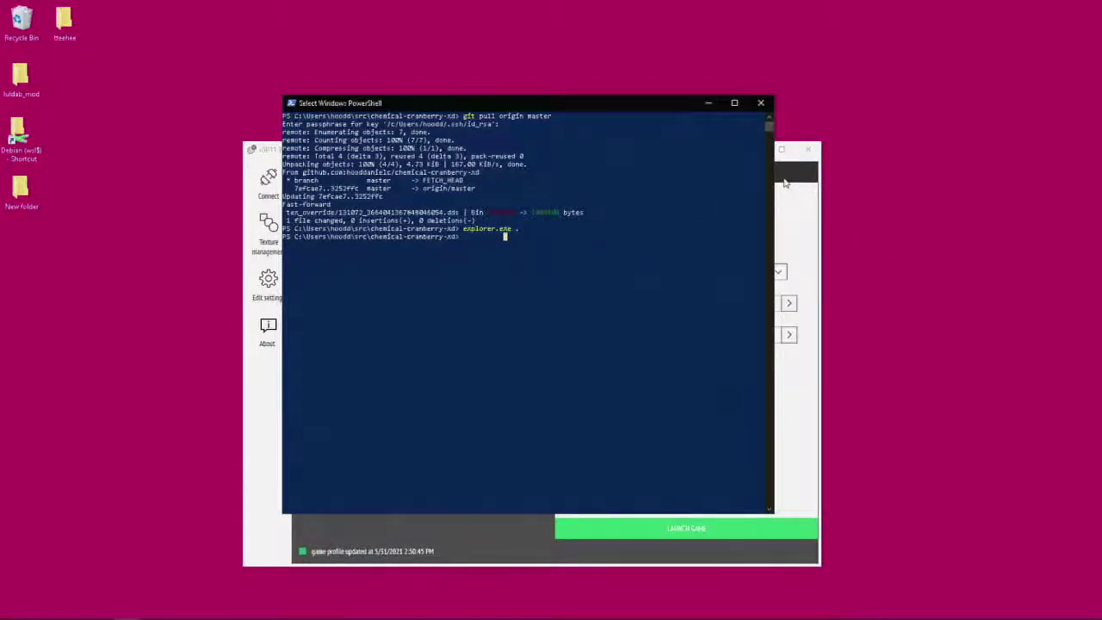
{"action": "left_click", "coordinate": [750, 104]}
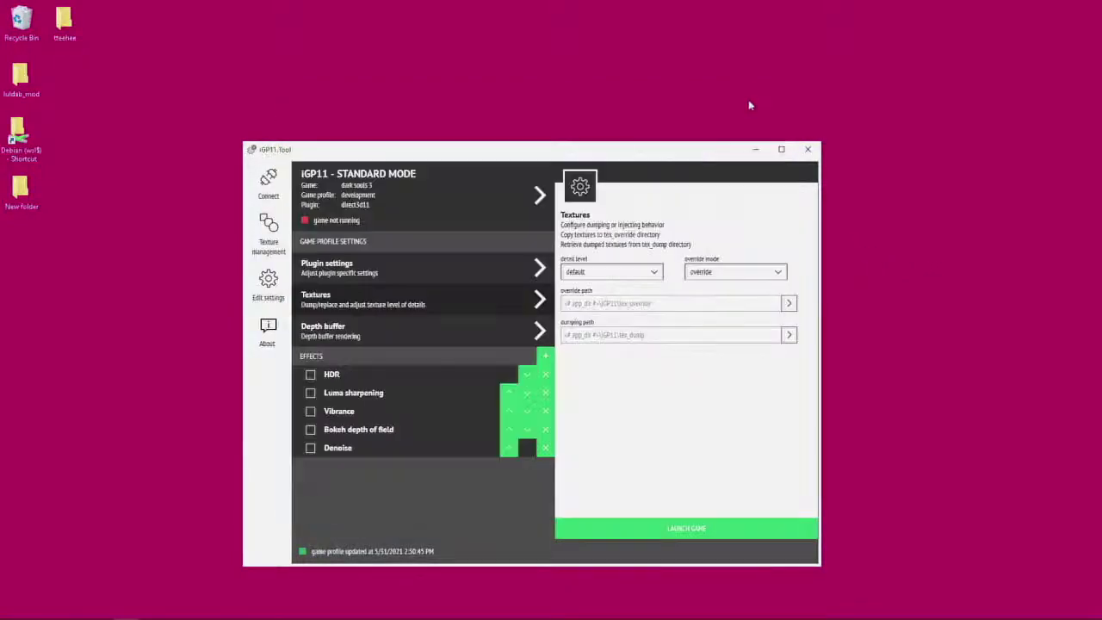
{"action": "left_click", "coordinate": [707, 272]}
{"action": "left_click", "coordinate": [710, 273]}
{"action": "left_click", "coordinate": [710, 273]}
{"action": "left_click", "coordinate": [711, 324]}
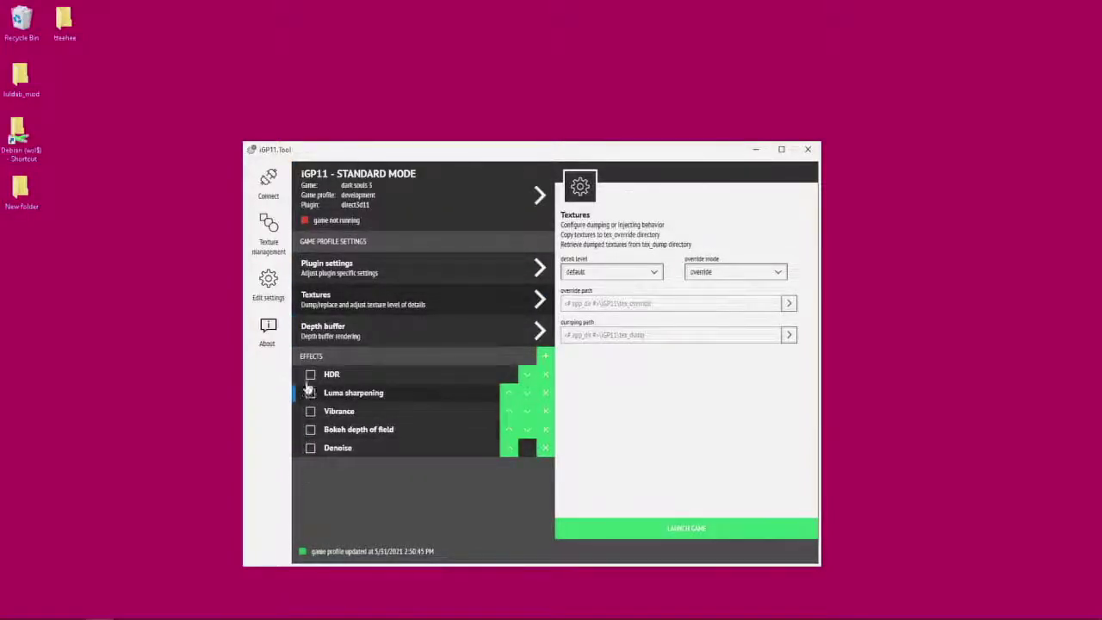
{"action": "left_click", "coordinate": [657, 532]}
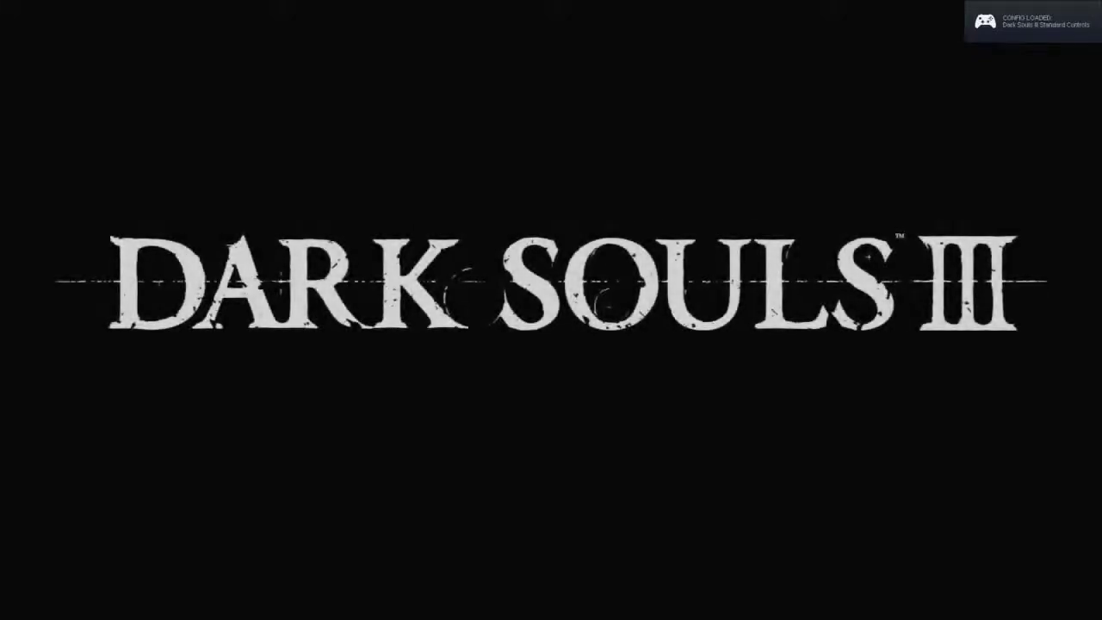
{"action": "key", "text": "Return"}
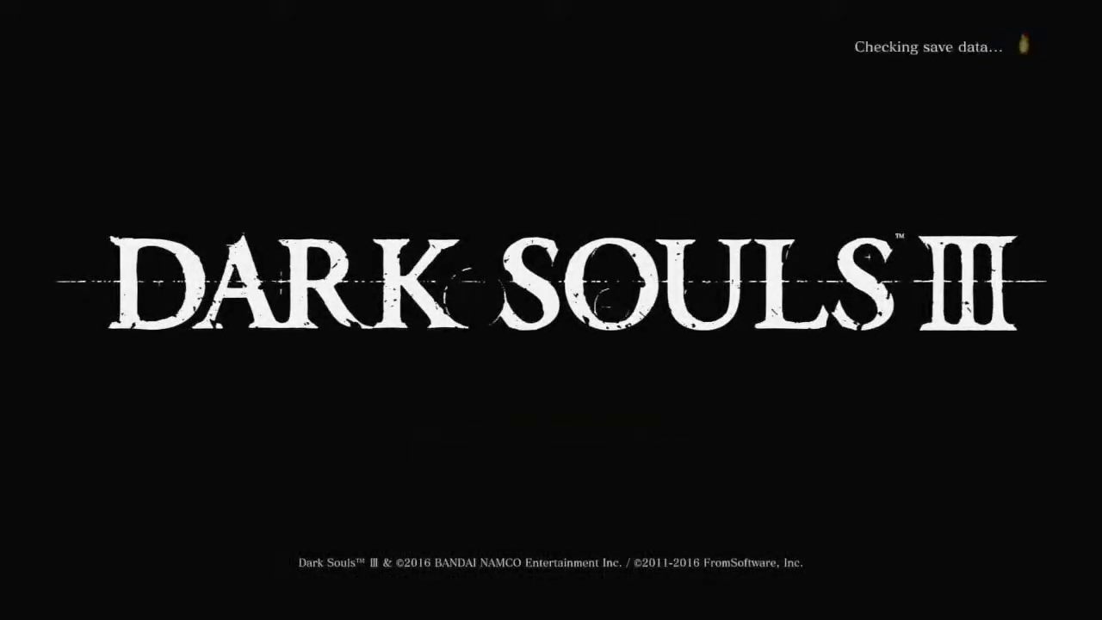